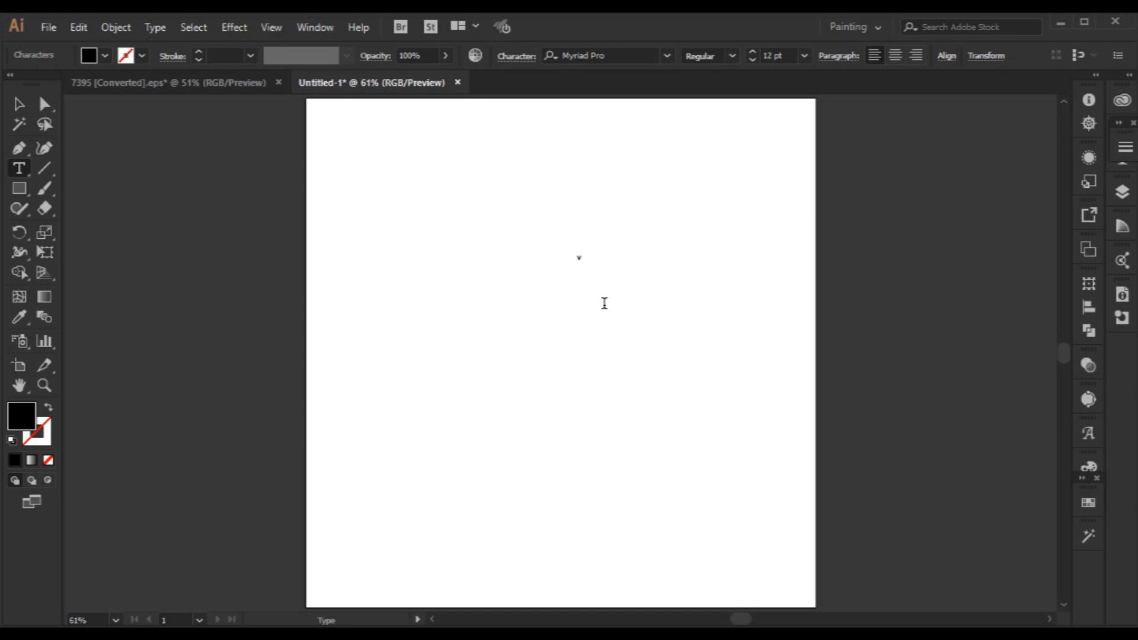
Scale the letter V up to about 628 pt and position it near the middle of the artboard.
drag(586, 269, 721, 393)
drag(589, 280, 557, 351)
drag(587, 401, 698, 473)
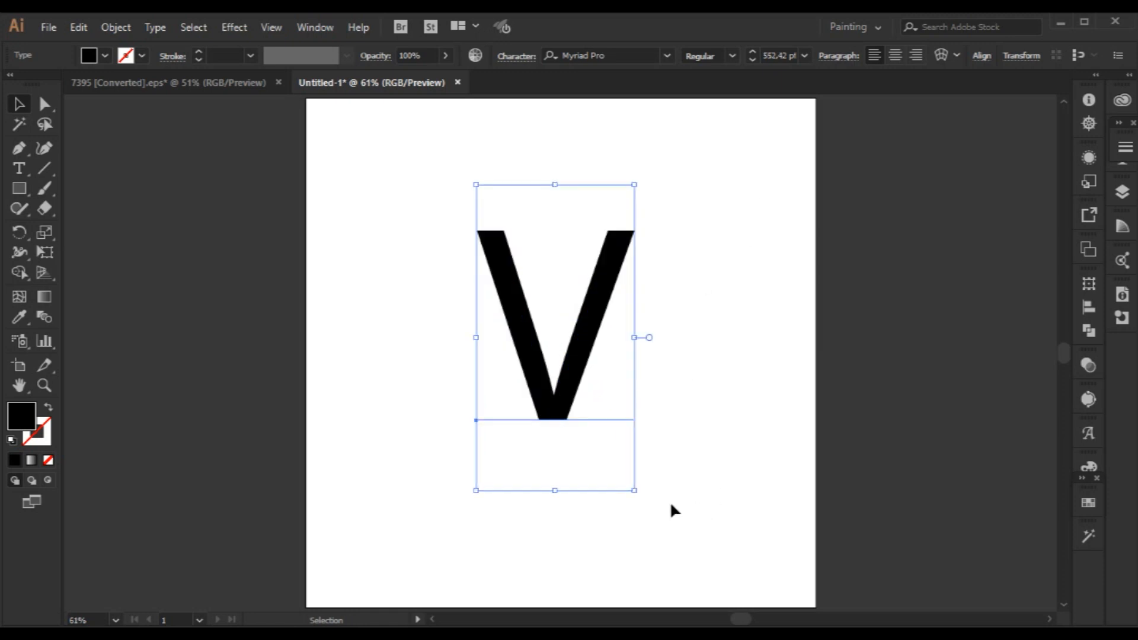
drag(633, 492, 652, 510)
scroll(749, 465, right, 2)
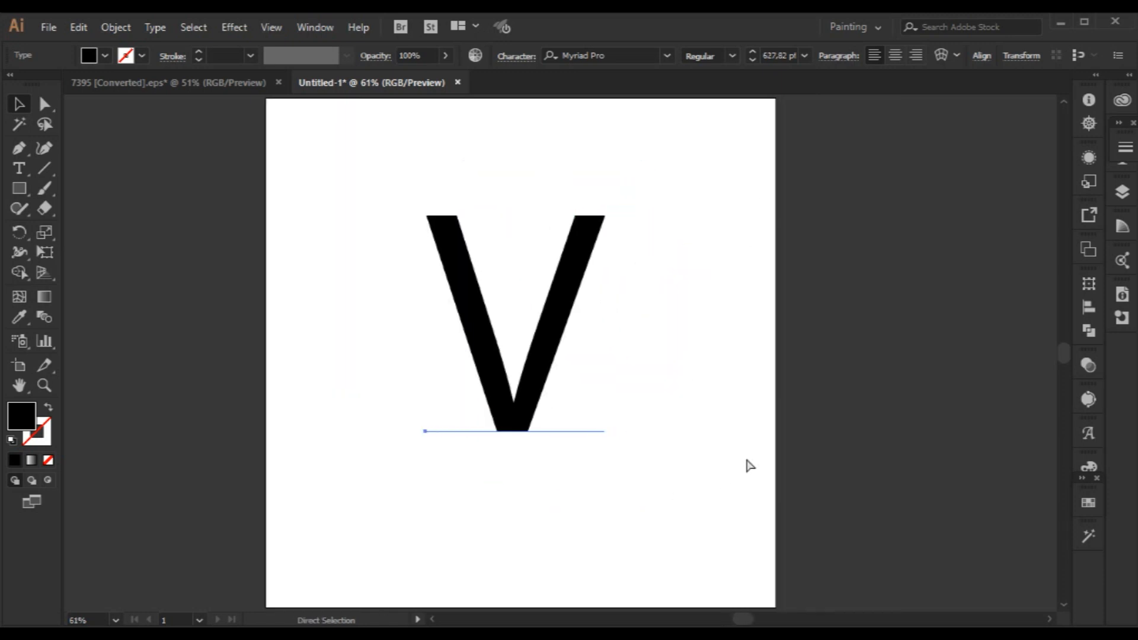
scroll(750, 467, right, 4)
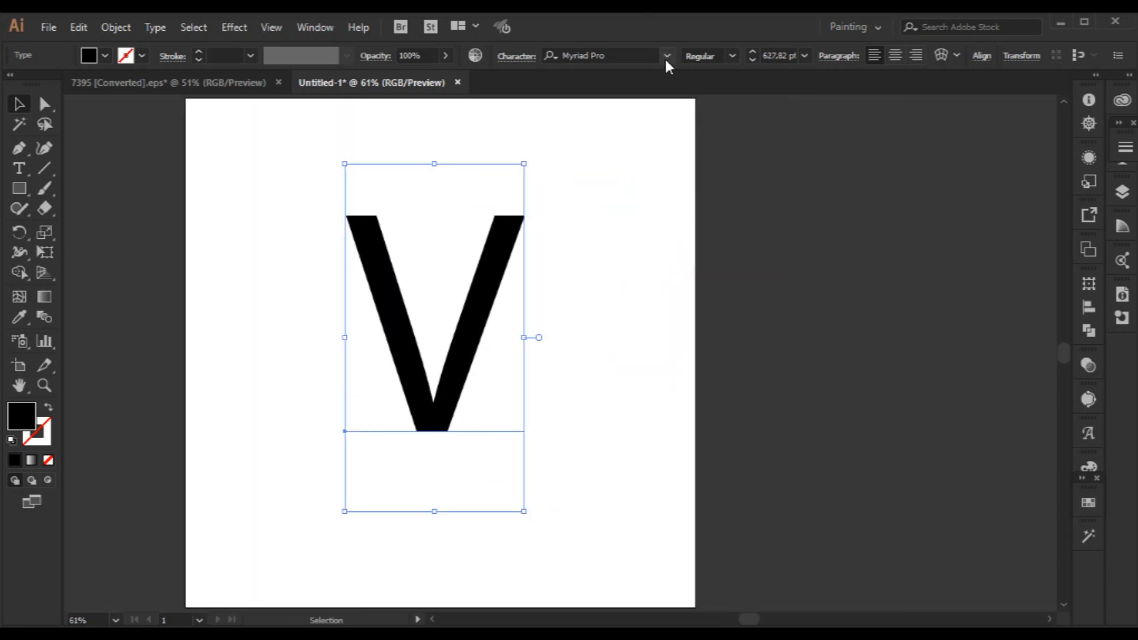
Set the V's font to Noto Sans.
click(667, 55)
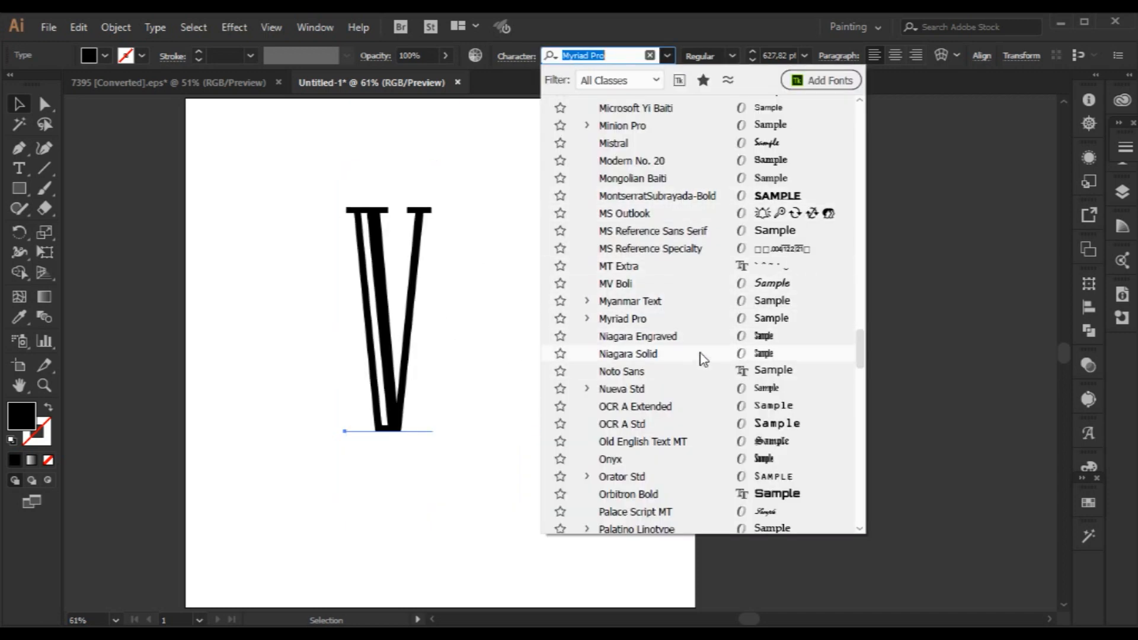
click(706, 369)
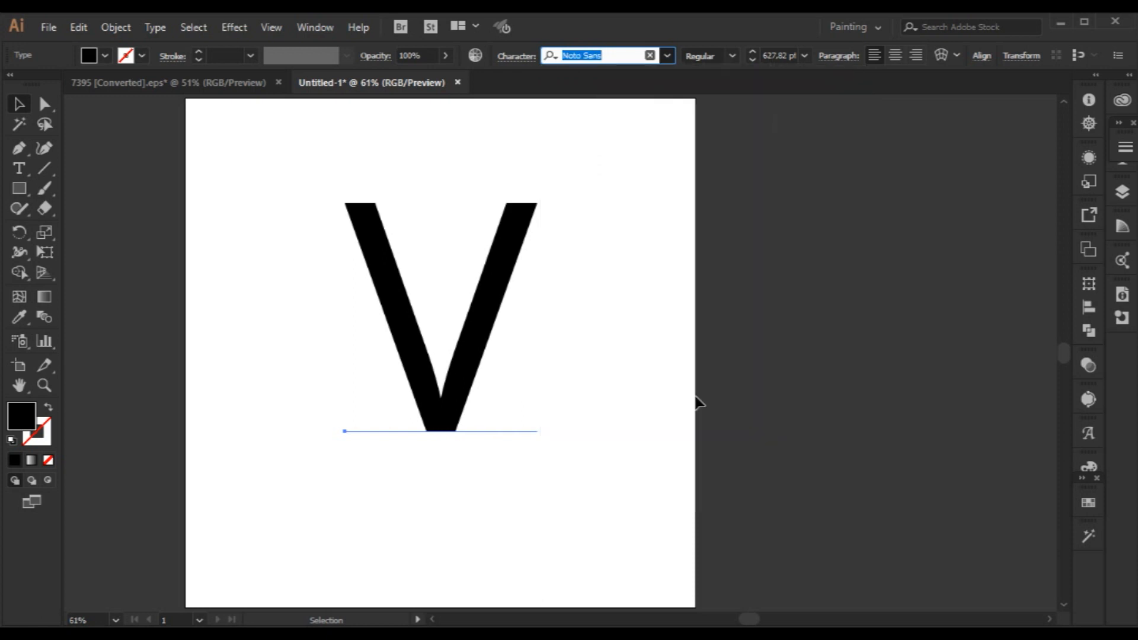
click(626, 491)
scroll(626, 491, left, 2)
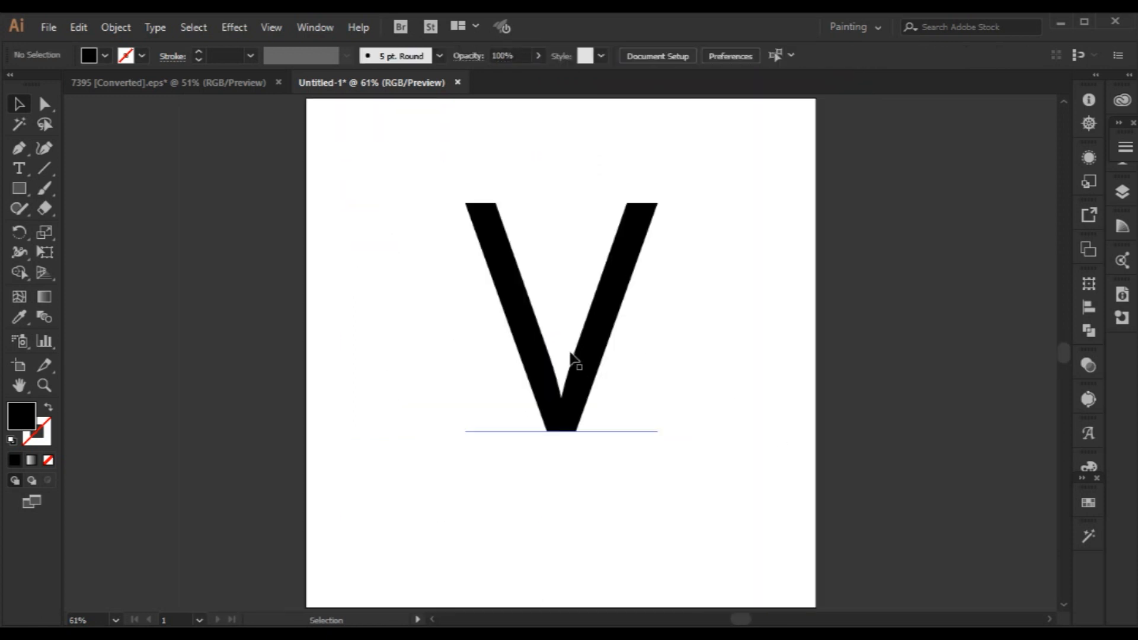
Change the V's font to Orbitron Bold.
click(576, 364)
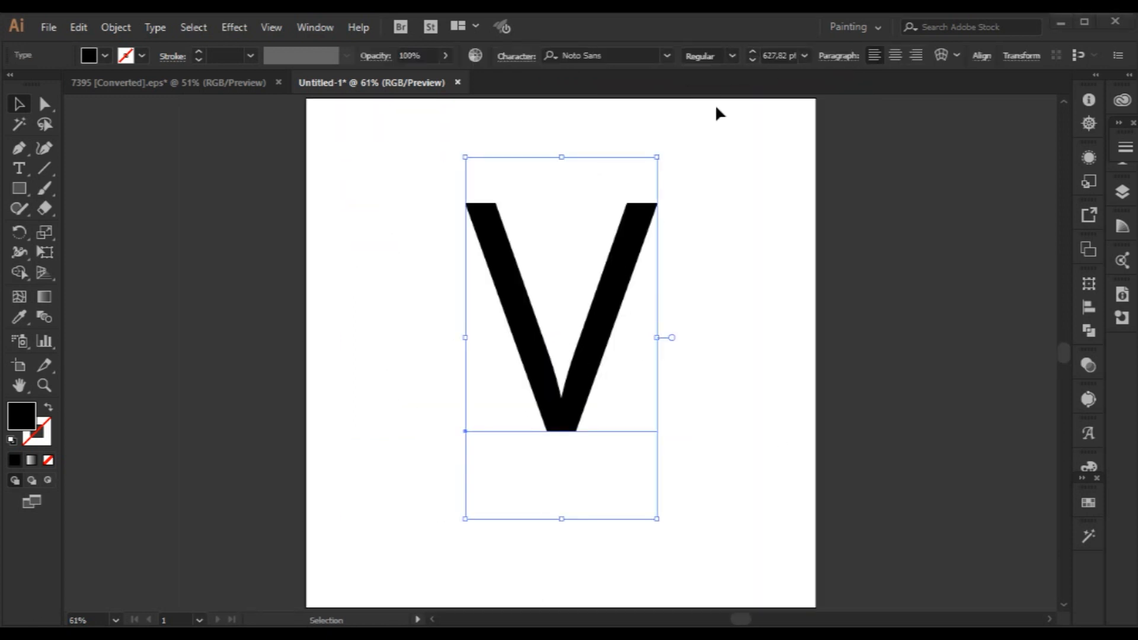
scroll(589, 56, down, 5)
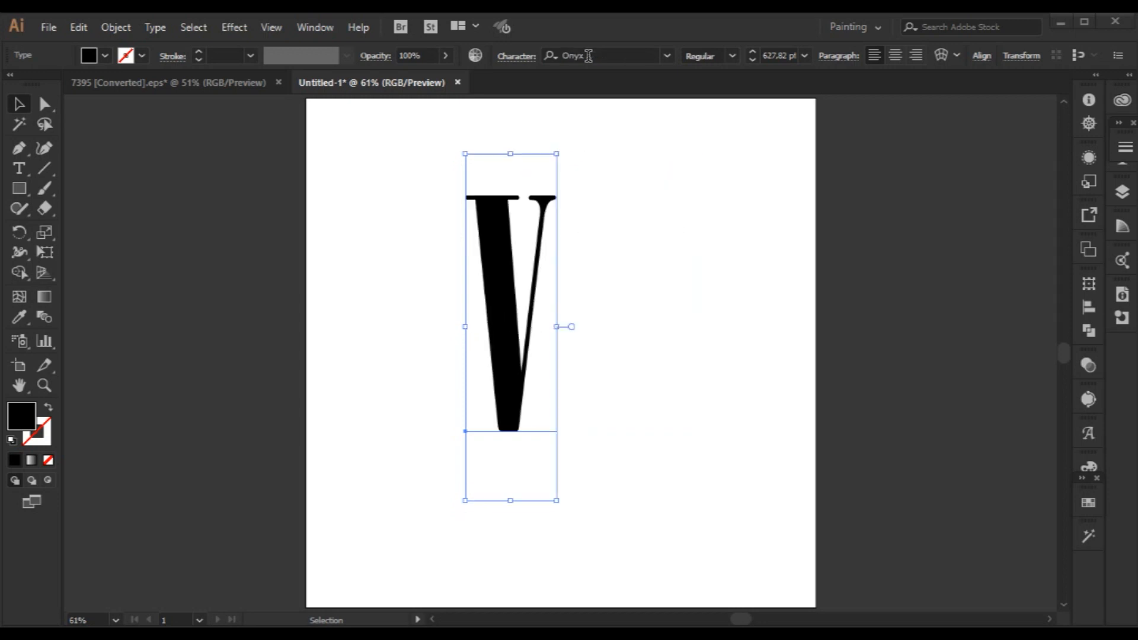
scroll(589, 56, down, 1)
scroll(589, 56, up, 1)
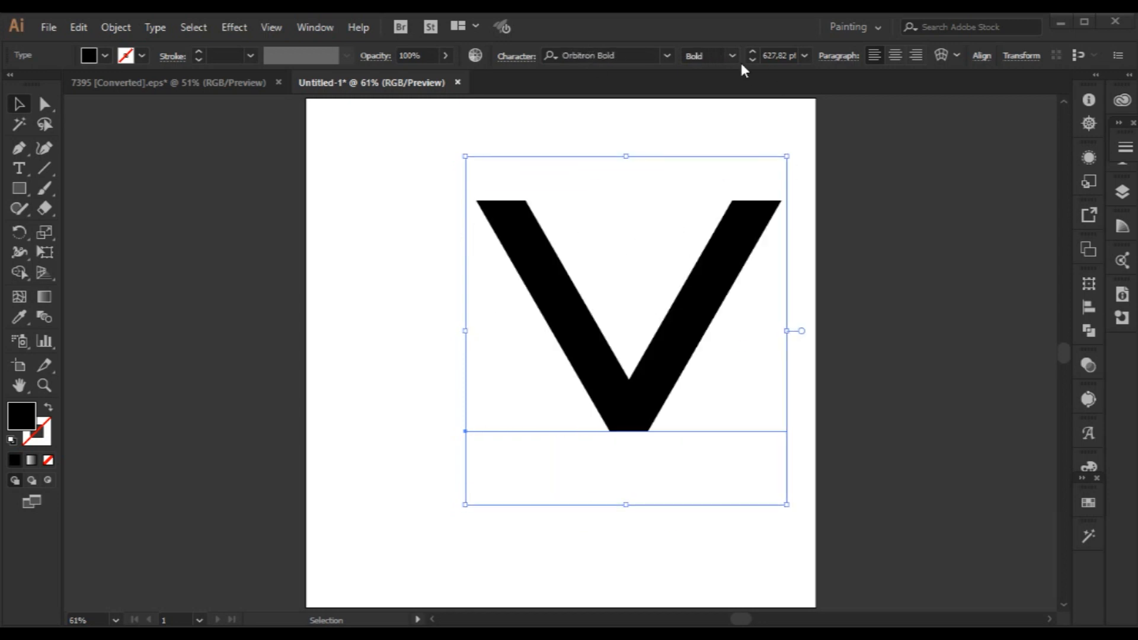
Scale the V down to about 328 pt and place it slightly left of the artboard's centre.
drag(760, 351, 633, 398)
drag(661, 552, 622, 480)
click(635, 468)
click(501, 412)
click(680, 440)
click(526, 432)
mouse_move(593, 478)
mouse_down()
mouse_move(671, 554)
mouse_move(590, 485)
mouse_up()
click(679, 450)
click(535, 379)
Expand the V text into shapes with the Object and Fill options enabled.
click(118, 27)
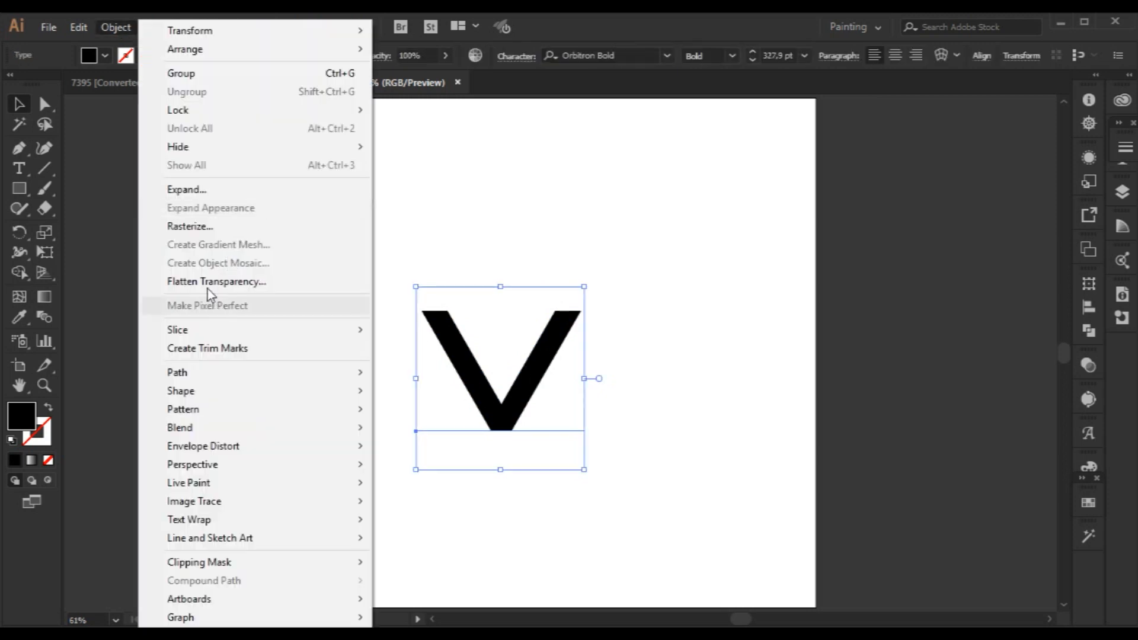
click(223, 191)
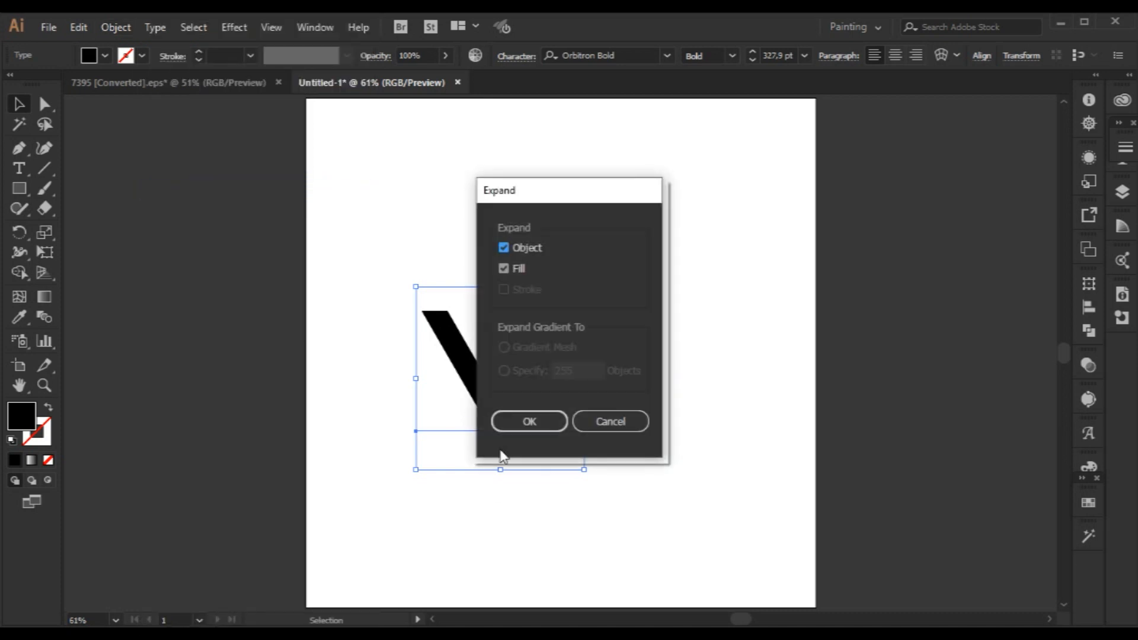
click(529, 422)
click(121, 27)
click(246, 192)
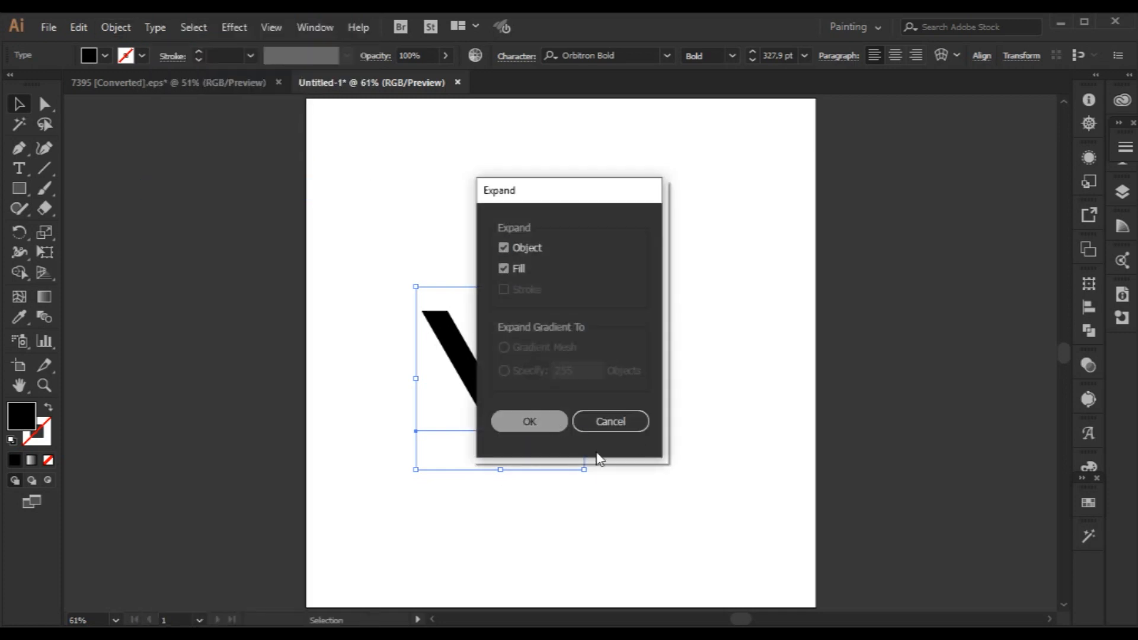
click(553, 423)
Move the expanded V slightly up and left on the artboard and deselect it.
click(711, 501)
drag(508, 409, 486, 357)
click(748, 468)
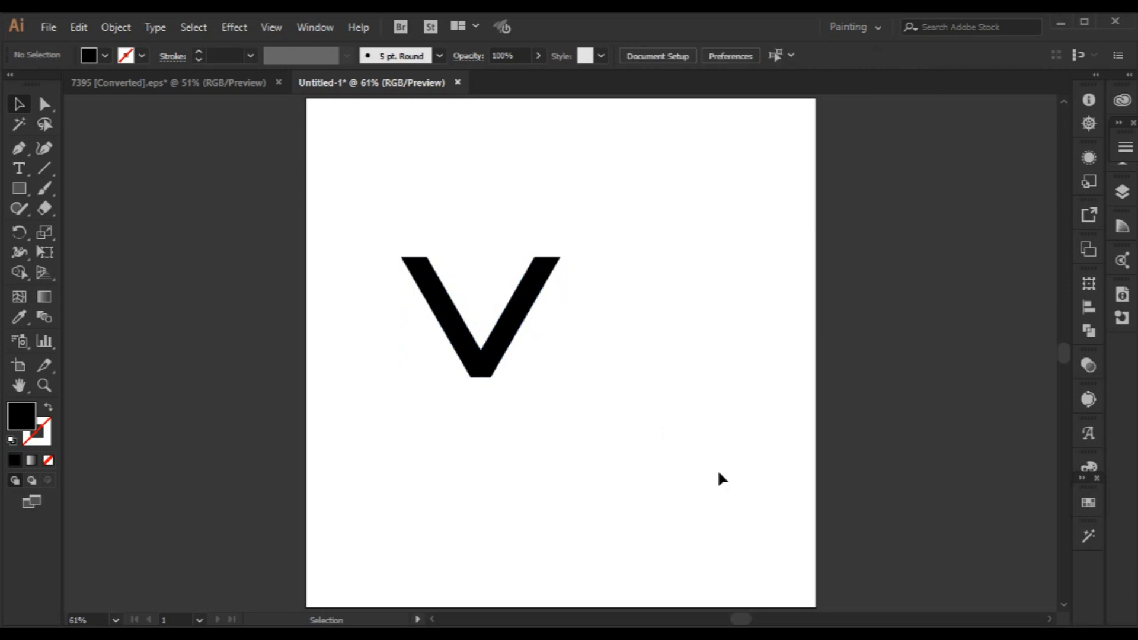
click(495, 369)
click(566, 457)
Draw a curved path with the Pen tool from the V's upper right to its lower left, and swap its fill and stroke.
click(19, 151)
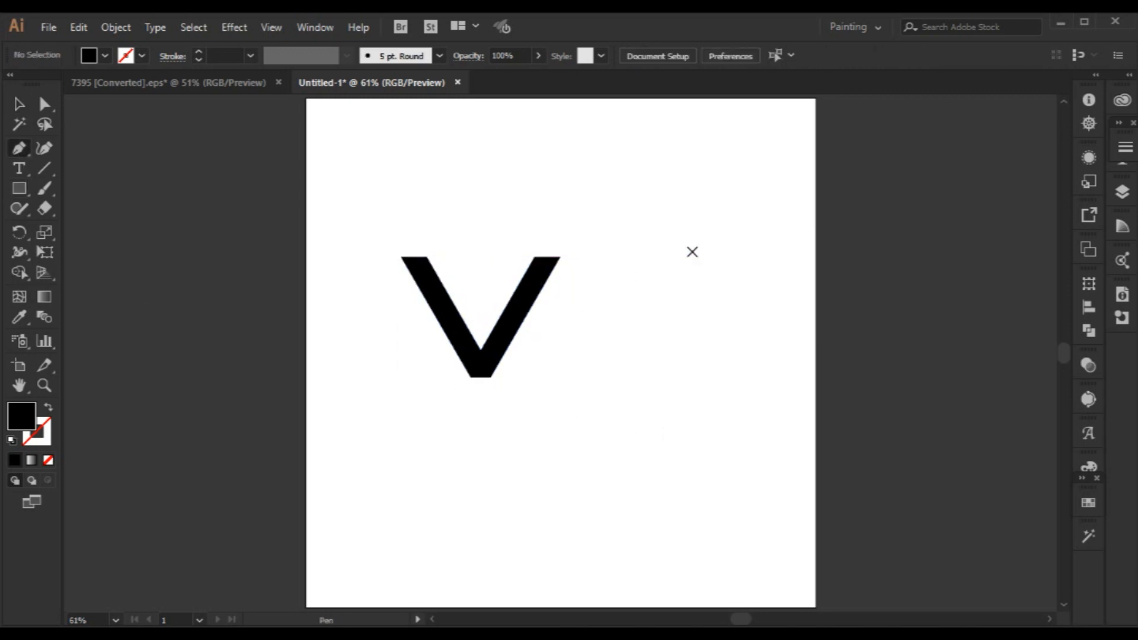
click(679, 249)
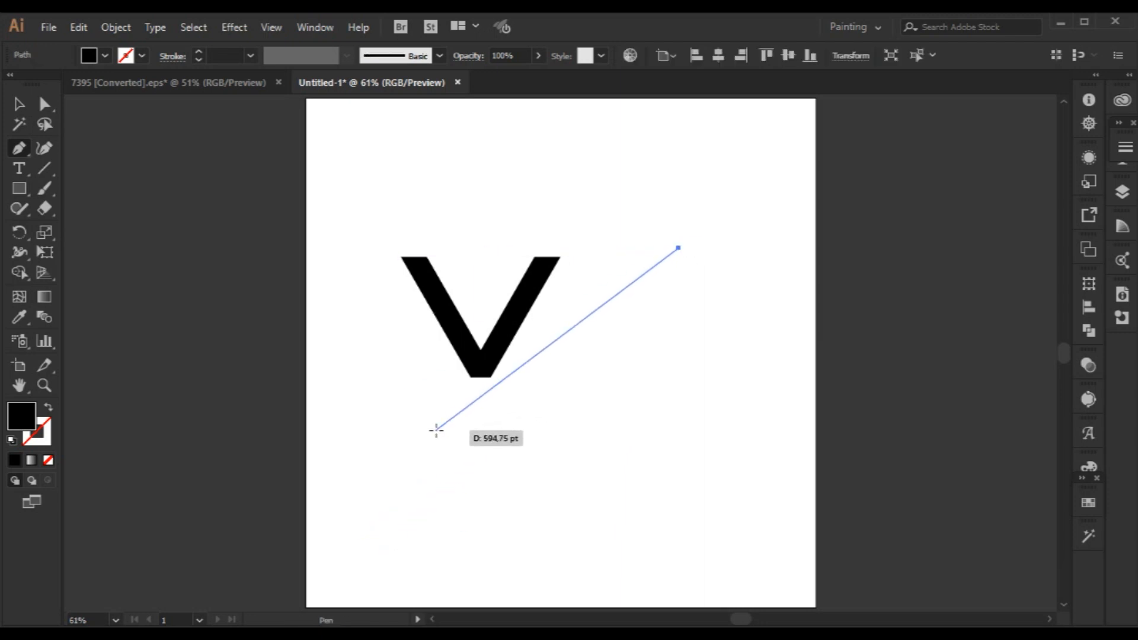
drag(430, 427, 310, 561)
click(45, 105)
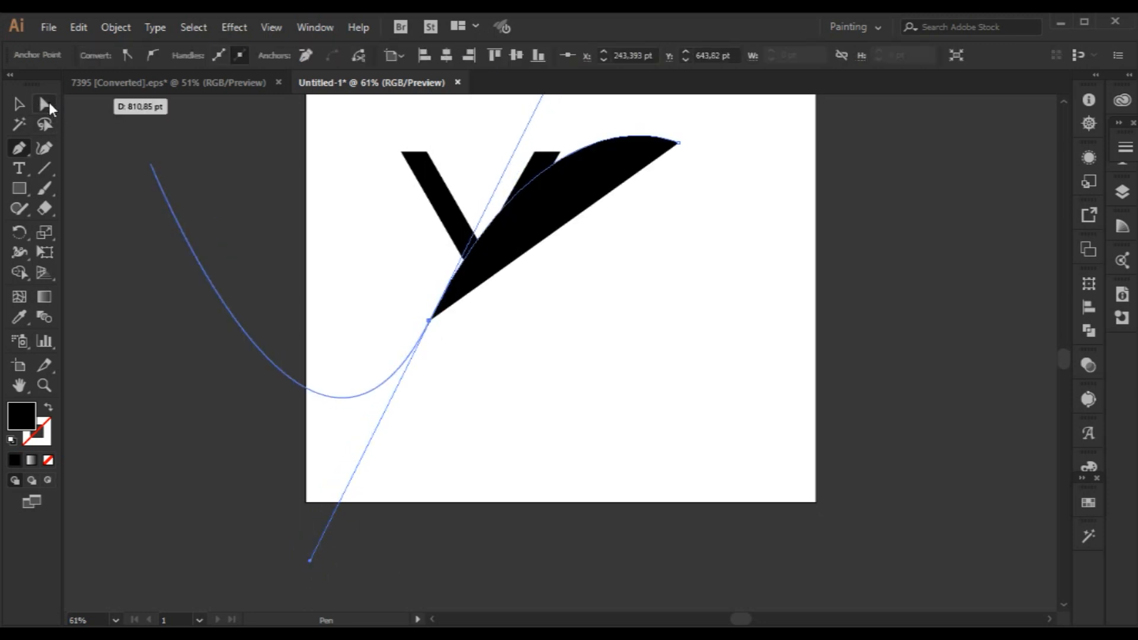
click(492, 258)
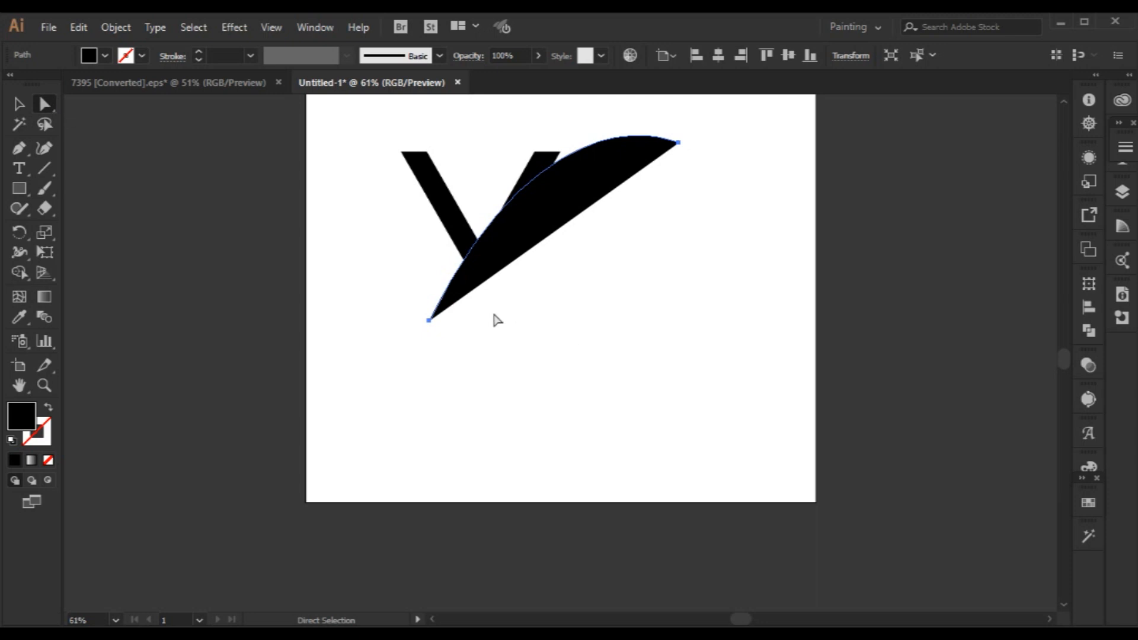
key(v)
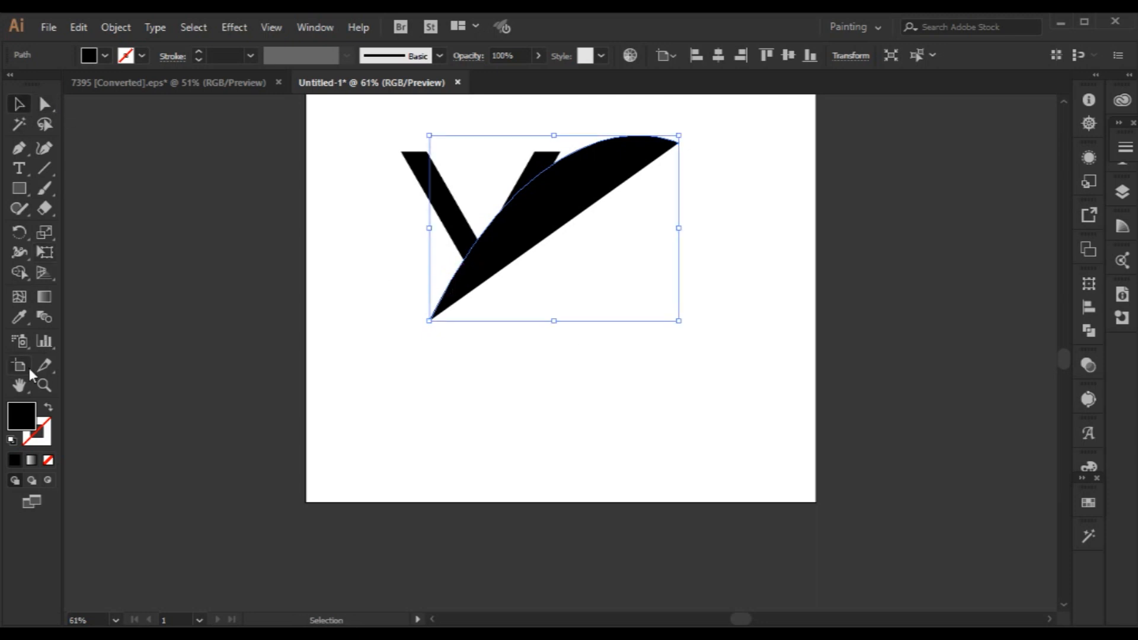
click(47, 407)
Reshape the curve into an S that follows the outside of the V's right arm by adjusting its direction handles.
click(39, 107)
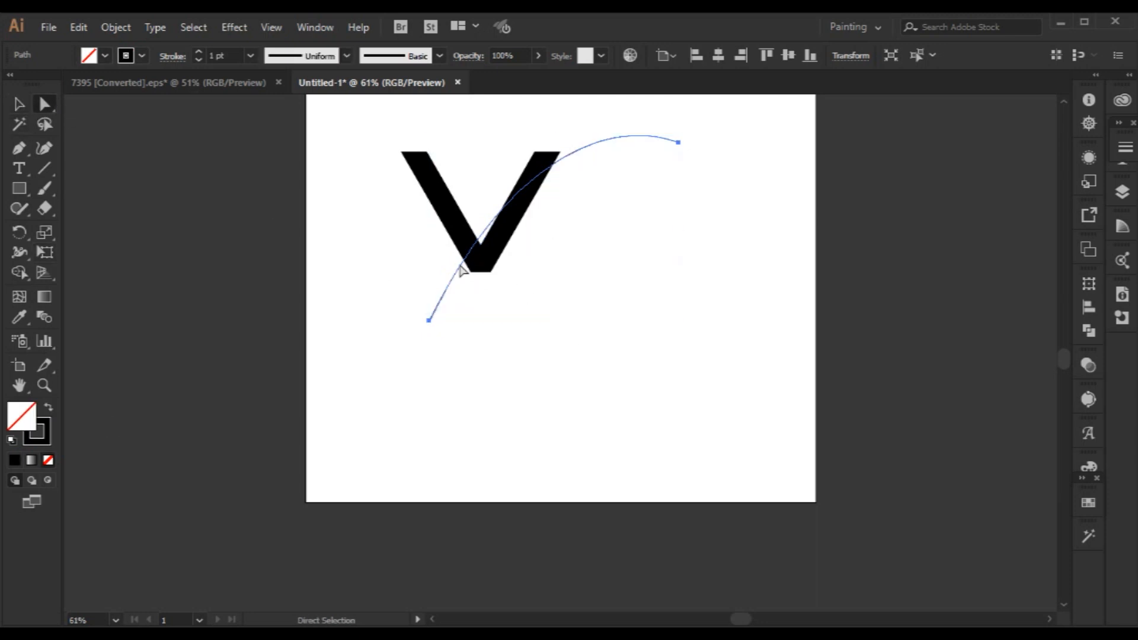
click(431, 320)
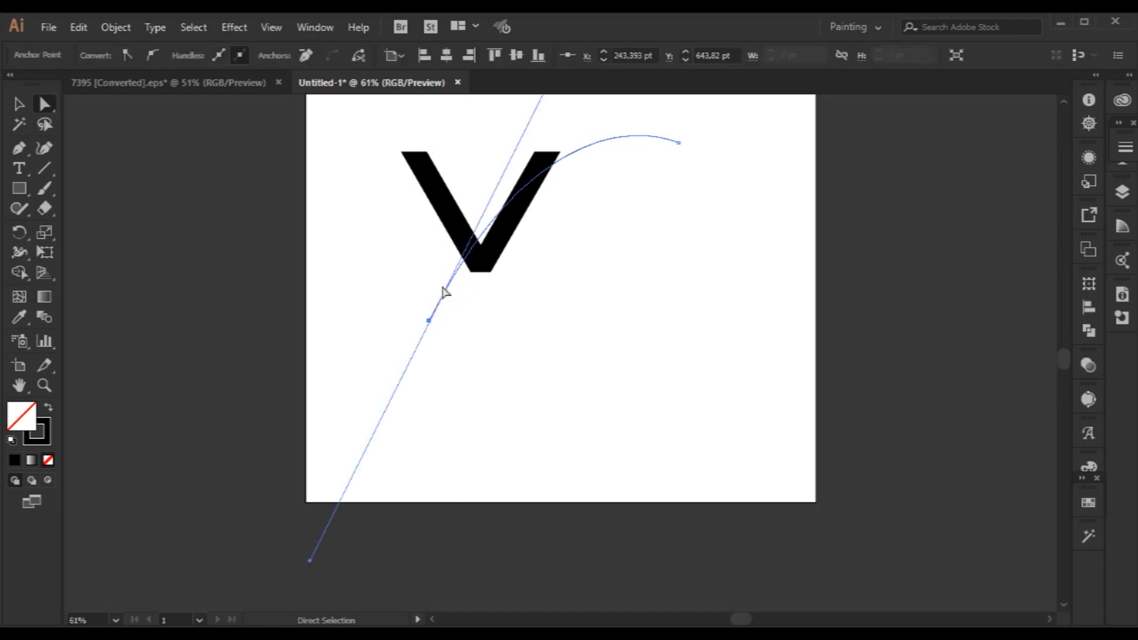
drag(457, 284, 595, 162)
drag(717, 201, 518, 302)
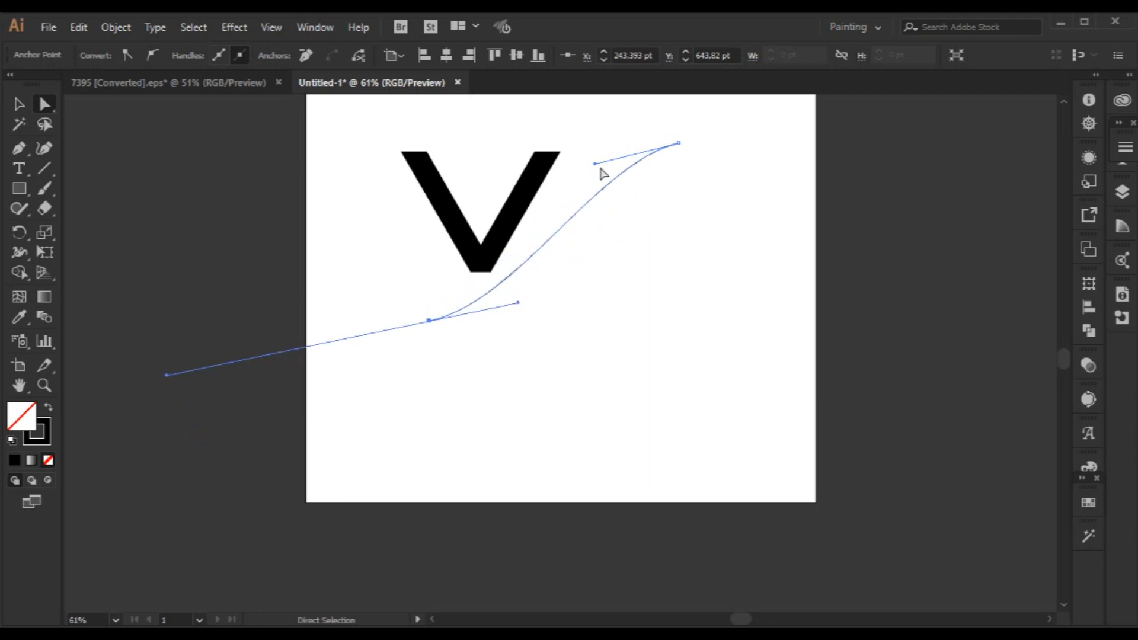
drag(595, 164, 547, 138)
click(518, 303)
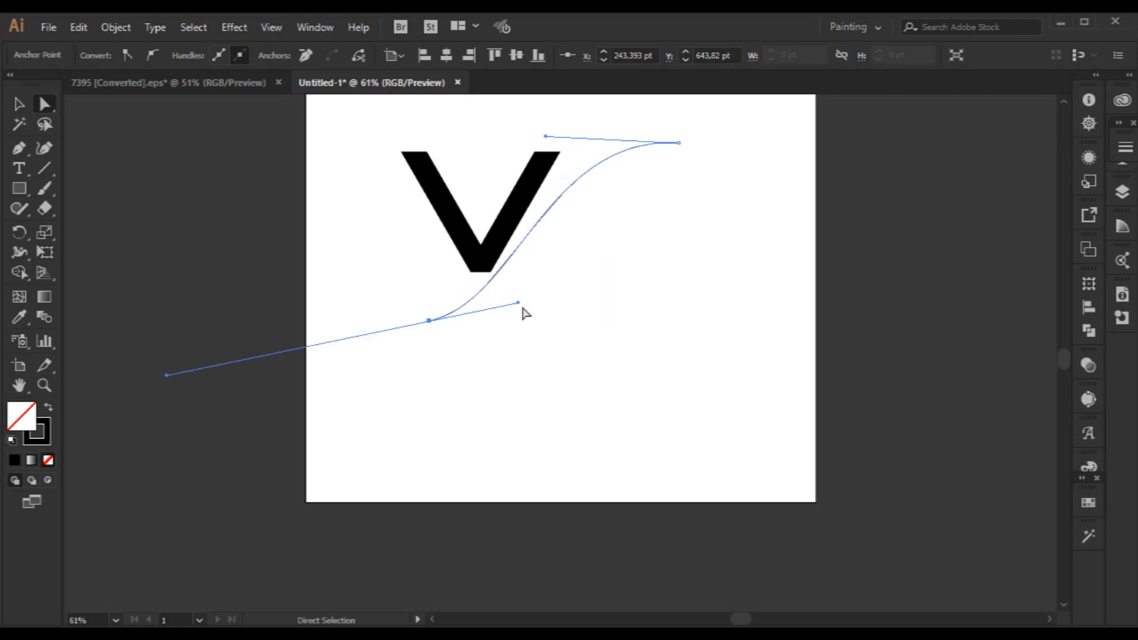
drag(527, 304, 554, 281)
click(617, 284)
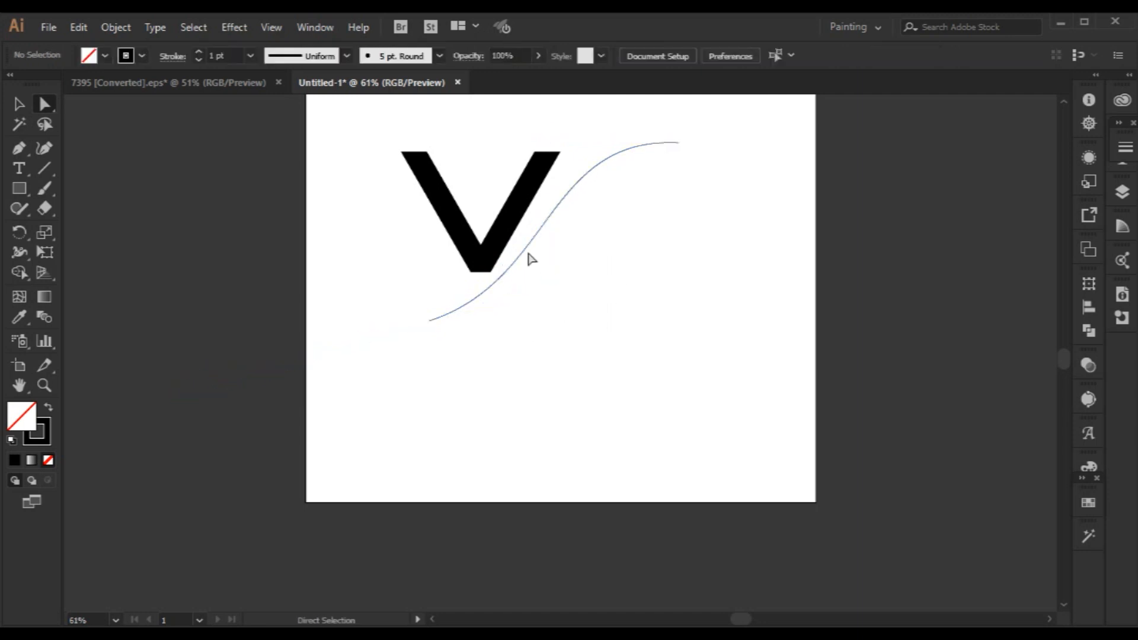
click(530, 244)
click(617, 334)
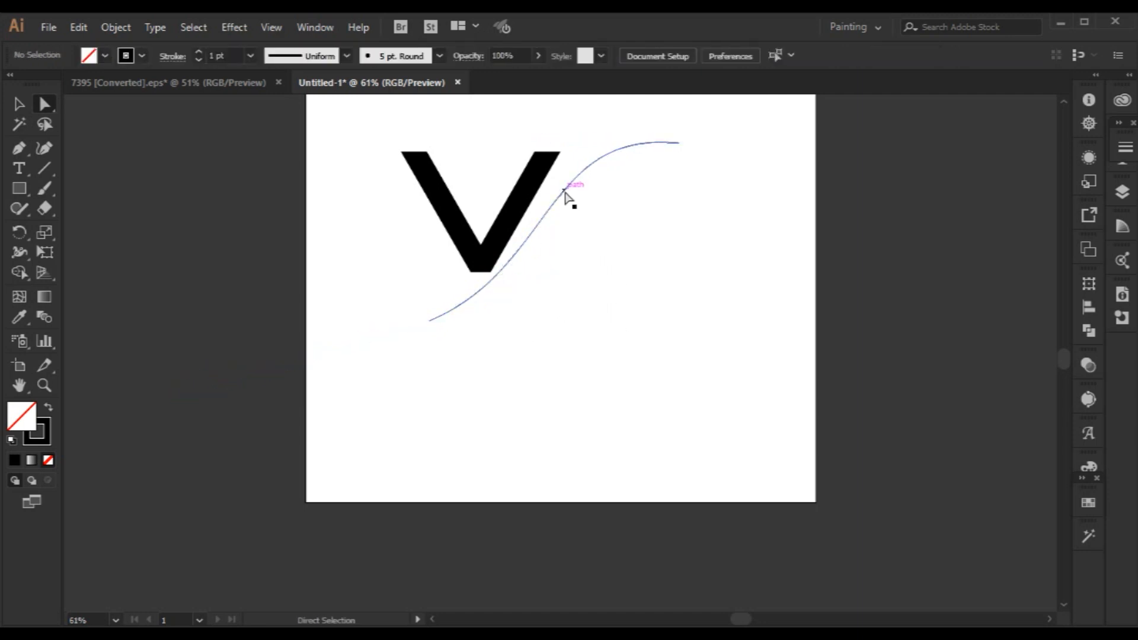
Move both endpoints of the S-curve slightly inward and fine-tune its handles for a smoother bend beside the V.
click(579, 167)
mouse_move(546, 129)
mouse_down()
mouse_move(428, 141)
mouse_move(534, 148)
mouse_up()
drag(553, 272, 561, 274)
click(604, 284)
click(429, 320)
drag(428, 320, 438, 305)
drag(678, 143, 664, 144)
drag(521, 149, 536, 143)
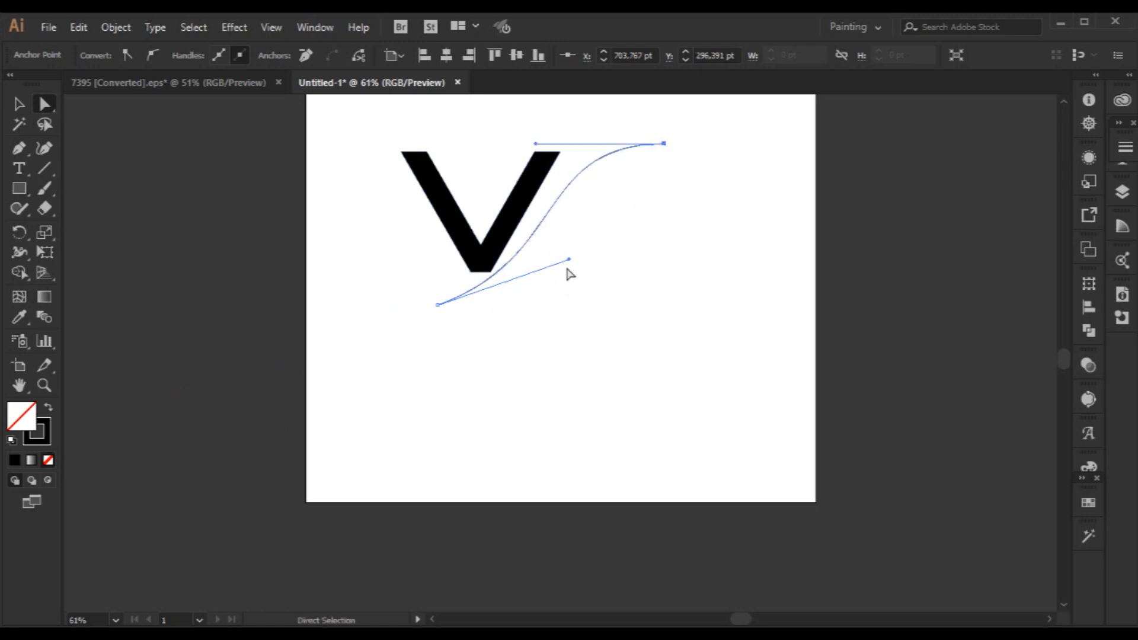
mouse_move(578, 259)
mouse_down()
mouse_move(589, 264)
mouse_move(575, 257)
mouse_up()
click(605, 262)
click(545, 226)
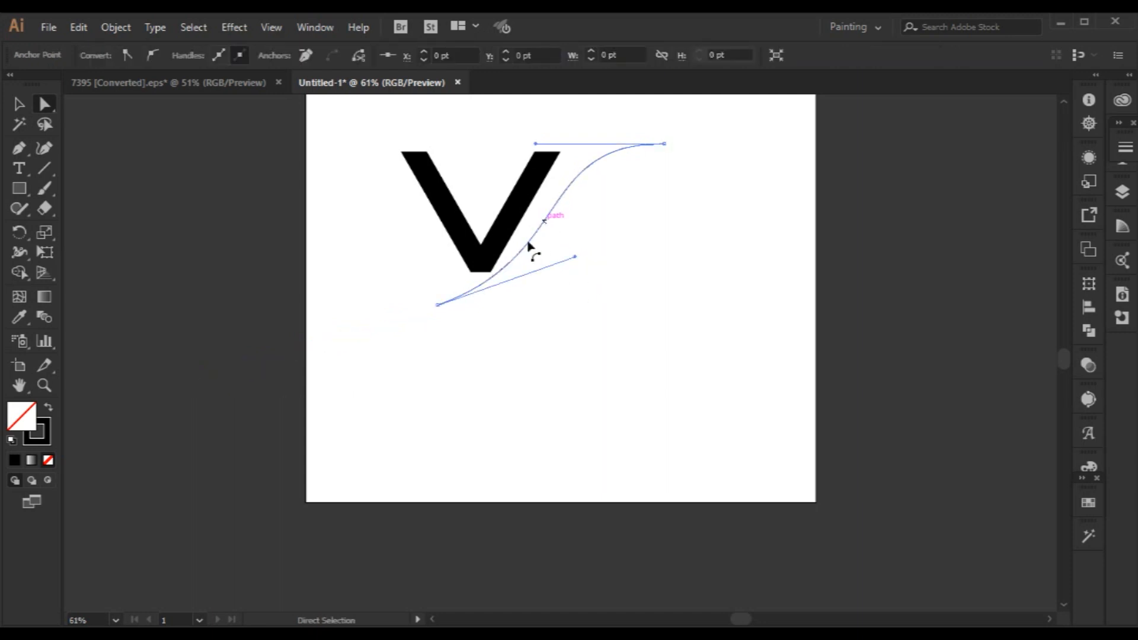
click(17, 151)
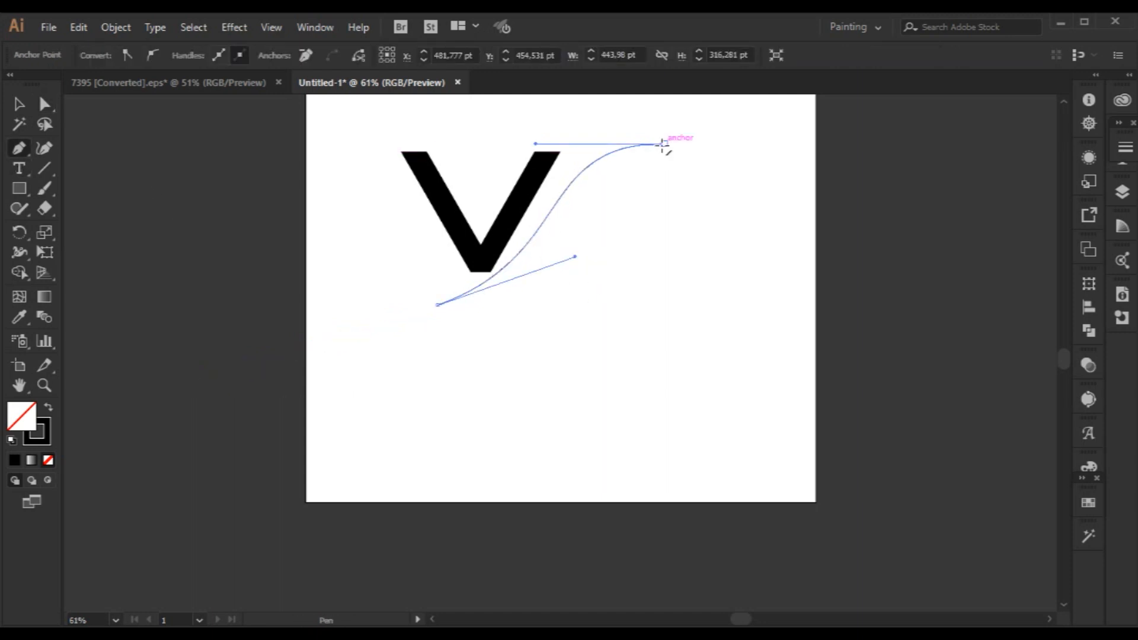
click(20, 109)
click(269, 235)
click(26, 153)
drag(664, 144, 528, 352)
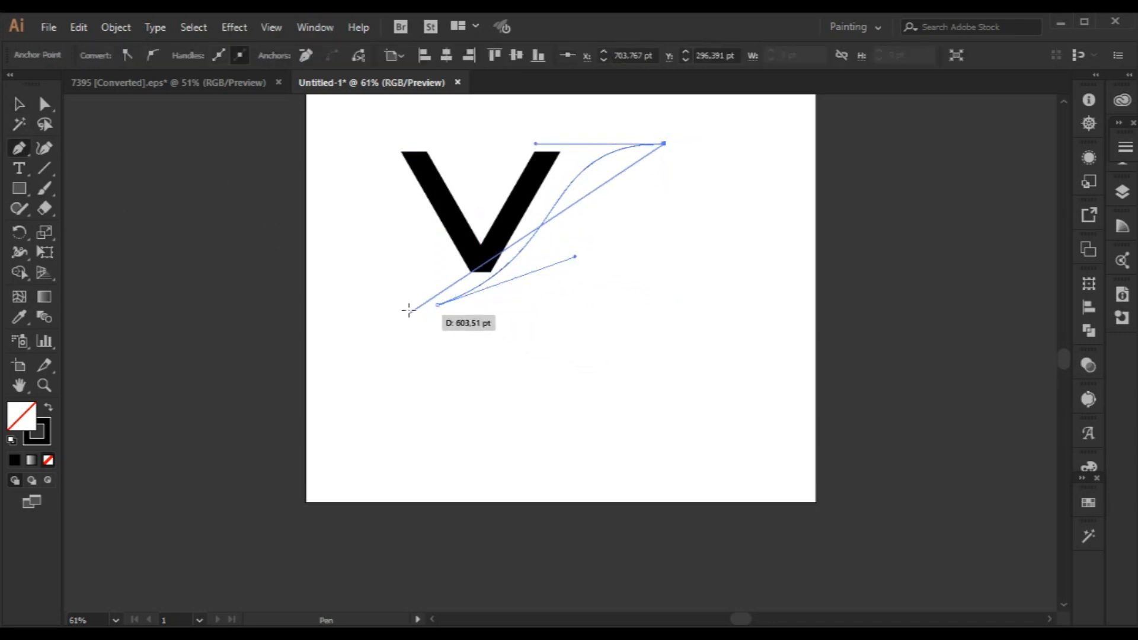
drag(437, 305, 374, 316)
key(ctrl+z)
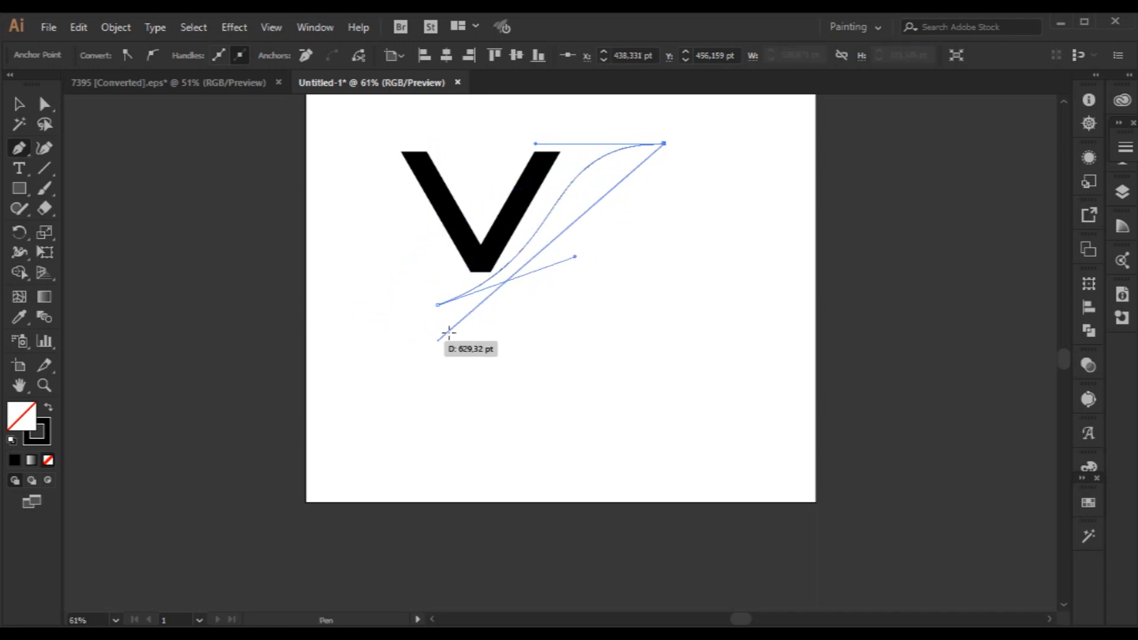
click(19, 109)
click(256, 308)
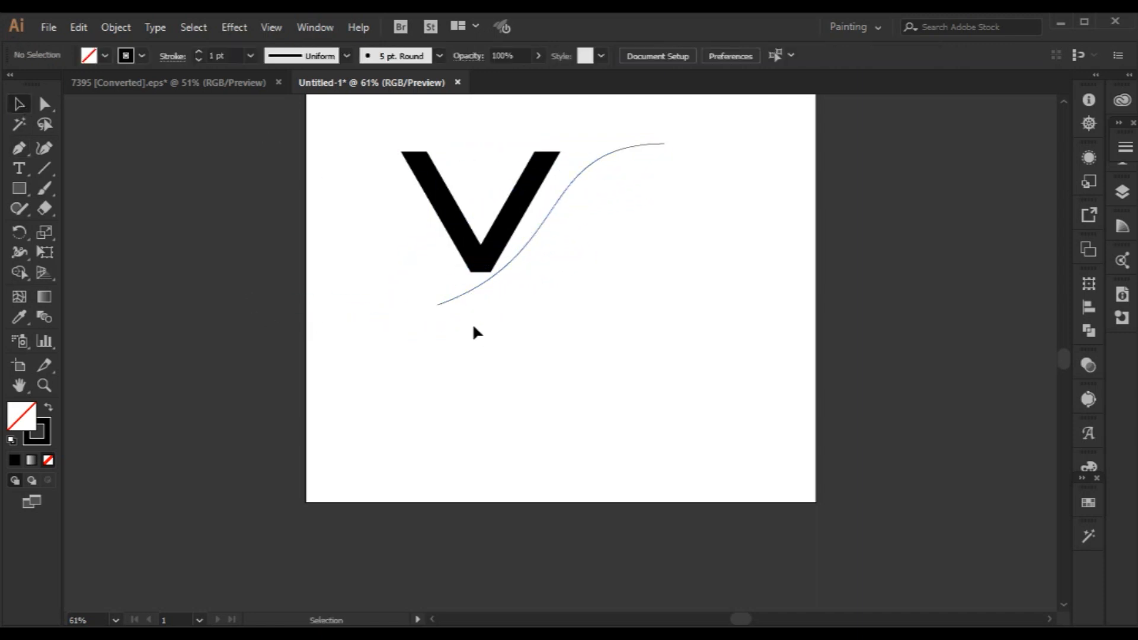
Close the path with a second Pen curve from the S-curve's lower-left endpoint to its upper-right endpoint, forming a leaf shape.
click(472, 289)
key(p)
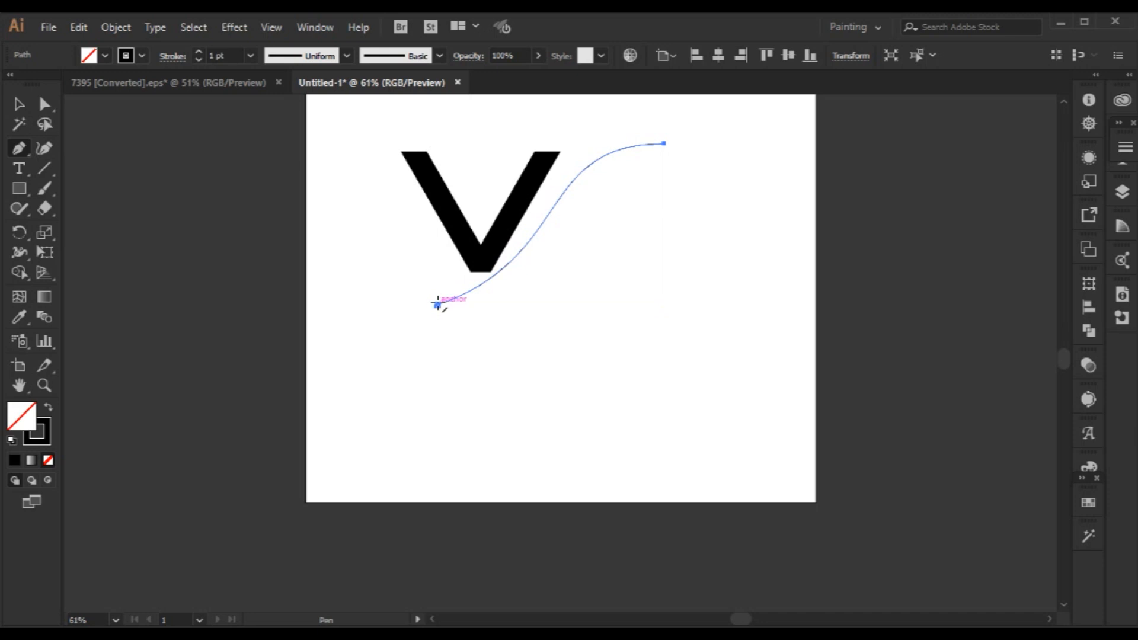
click(437, 305)
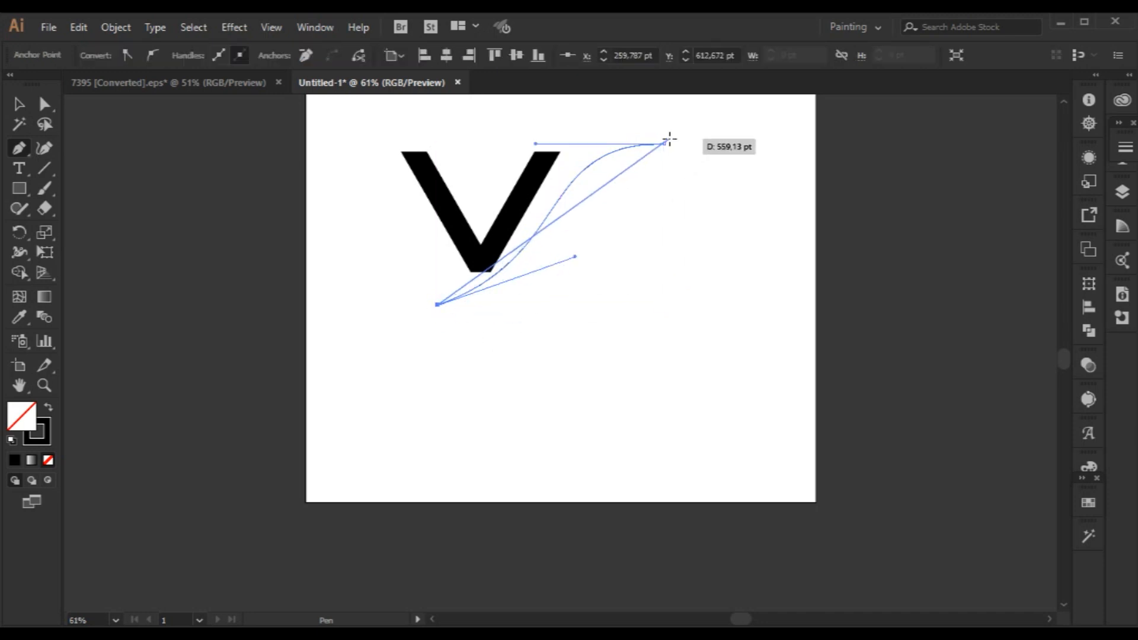
mouse_move(666, 141)
mouse_down()
mouse_move(704, 94)
mouse_move(674, 159)
mouse_up()
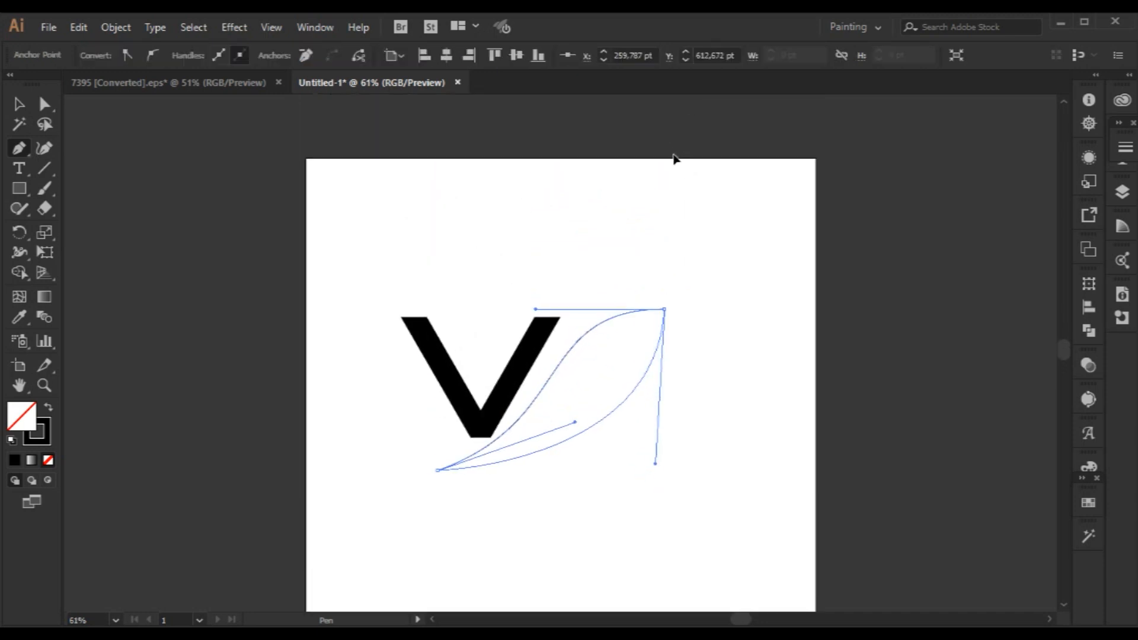
Reshape the closed path's lower edge to run close to the upper S-curve, making a slim swoosh.
click(44, 104)
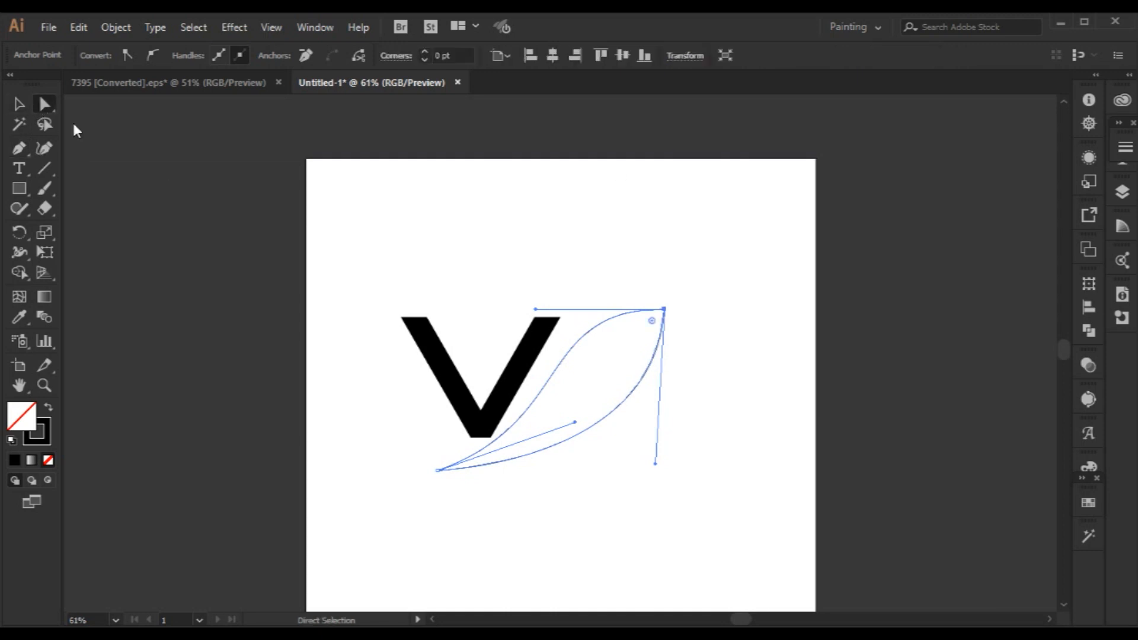
drag(650, 365, 625, 365)
mouse_move(574, 444)
mouse_down()
mouse_move(569, 371)
mouse_move(464, 462)
mouse_move(574, 470)
mouse_move(578, 445)
mouse_up()
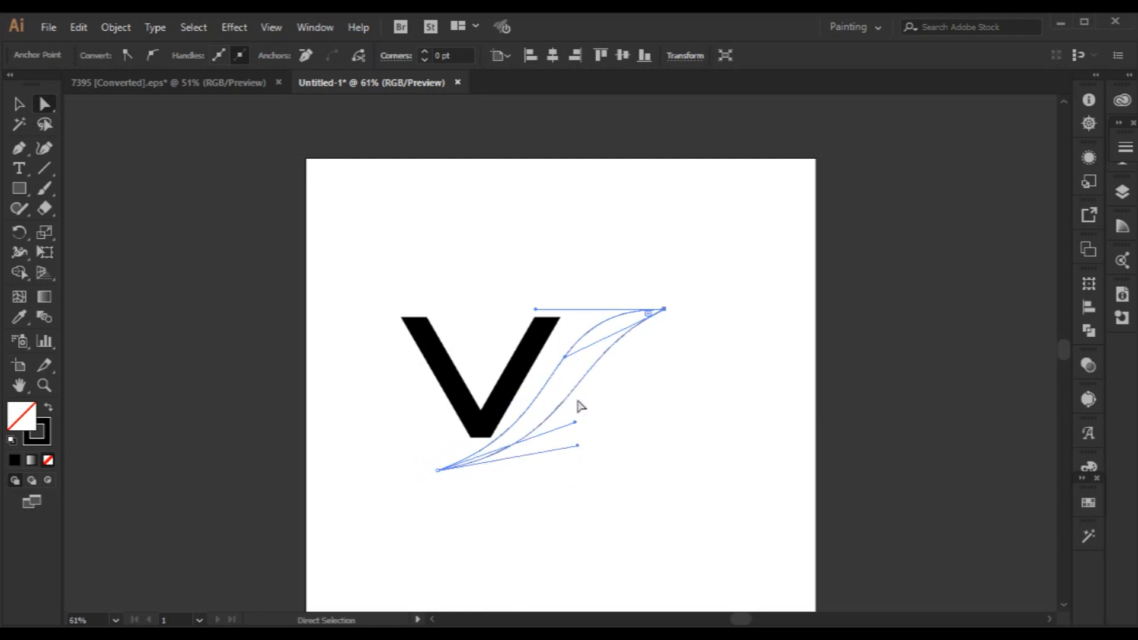
Extend the swoosh's upper-right tip outward and adjust its direction handles to keep both edges curving along the V's right arm.
mouse_move(565, 357)
mouse_down()
mouse_move(585, 375)
mouse_move(574, 360)
mouse_up()
drag(664, 310, 697, 303)
drag(570, 304, 539, 288)
drag(606, 355, 574, 353)
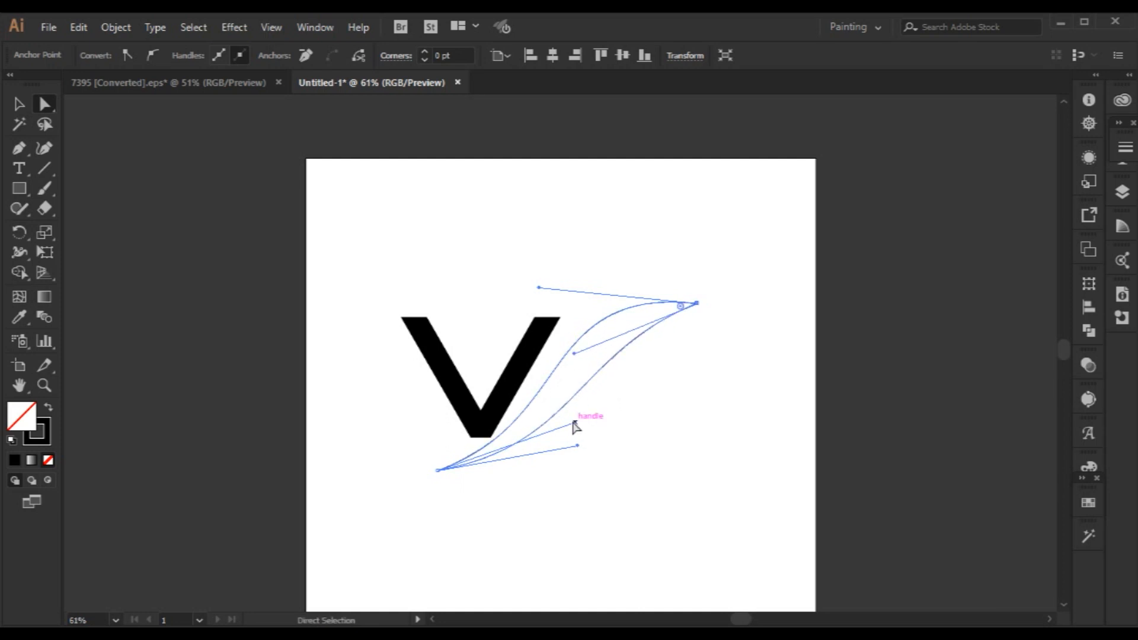
drag(578, 446, 542, 456)
mouse_move(574, 354)
mouse_down()
mouse_move(585, 374)
mouse_move(578, 354)
mouse_up()
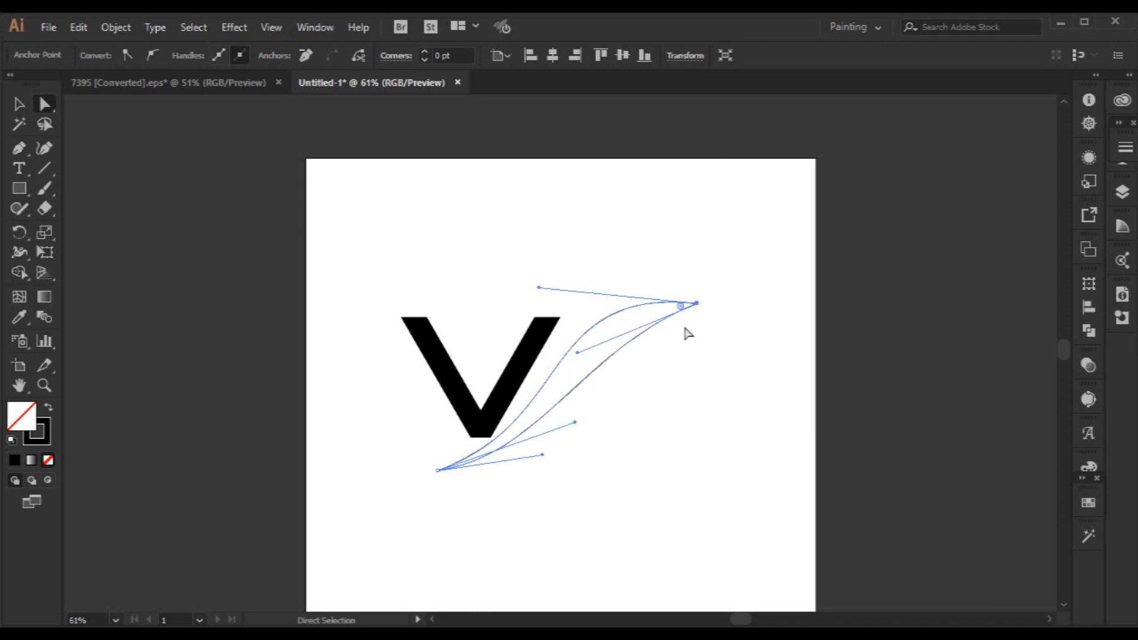
Pull the swoosh's tip back toward the V and refine the handles at both ends so the upper edge hugs the right arm.
drag(699, 303, 670, 323)
drag(575, 423, 577, 413)
key(ctrl+z)
drag(542, 455, 553, 439)
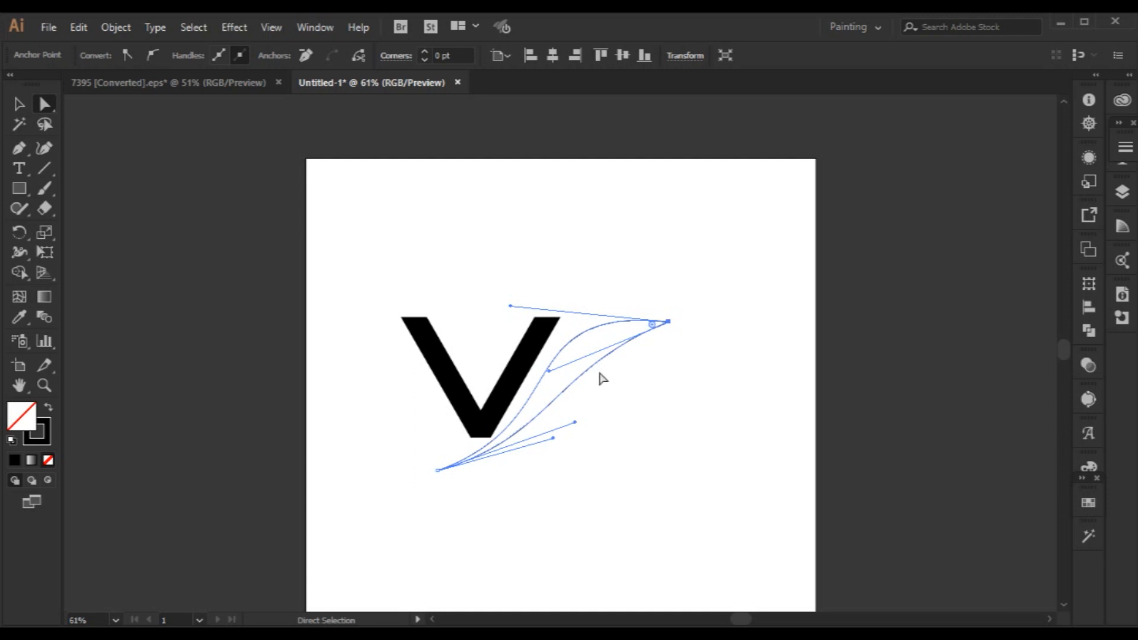
drag(511, 306, 514, 318)
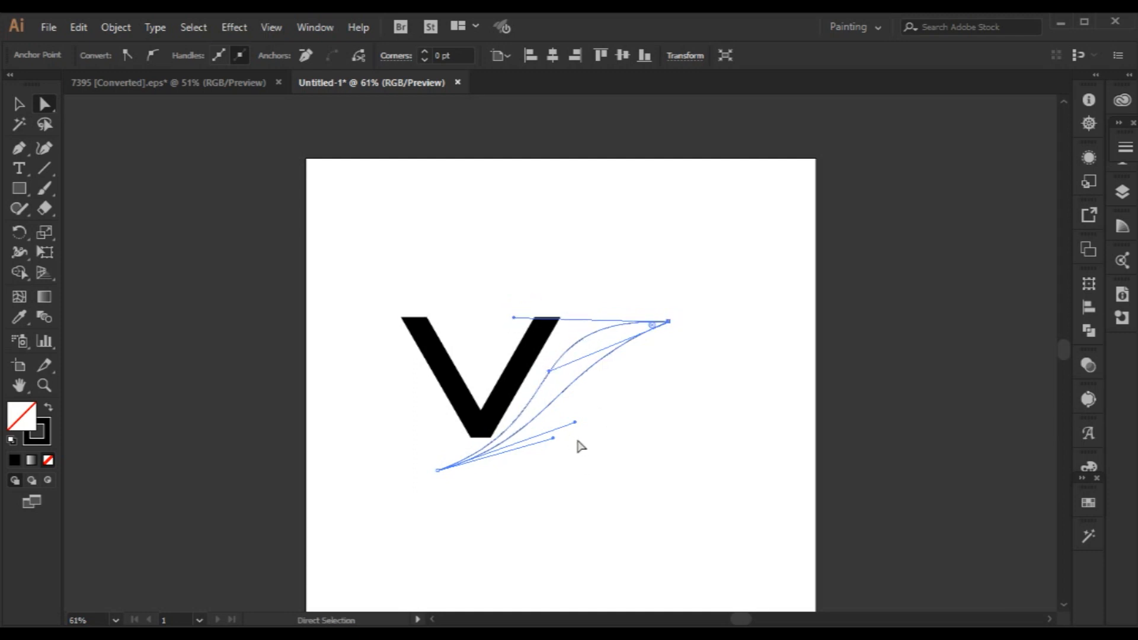
drag(572, 423, 553, 426)
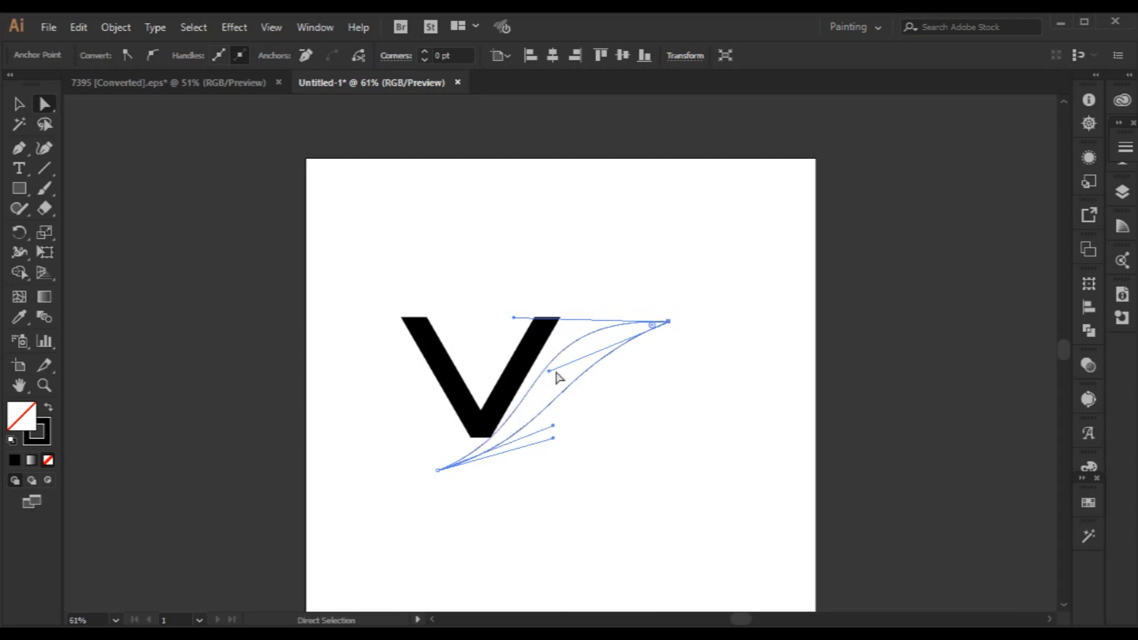
drag(513, 318, 523, 307)
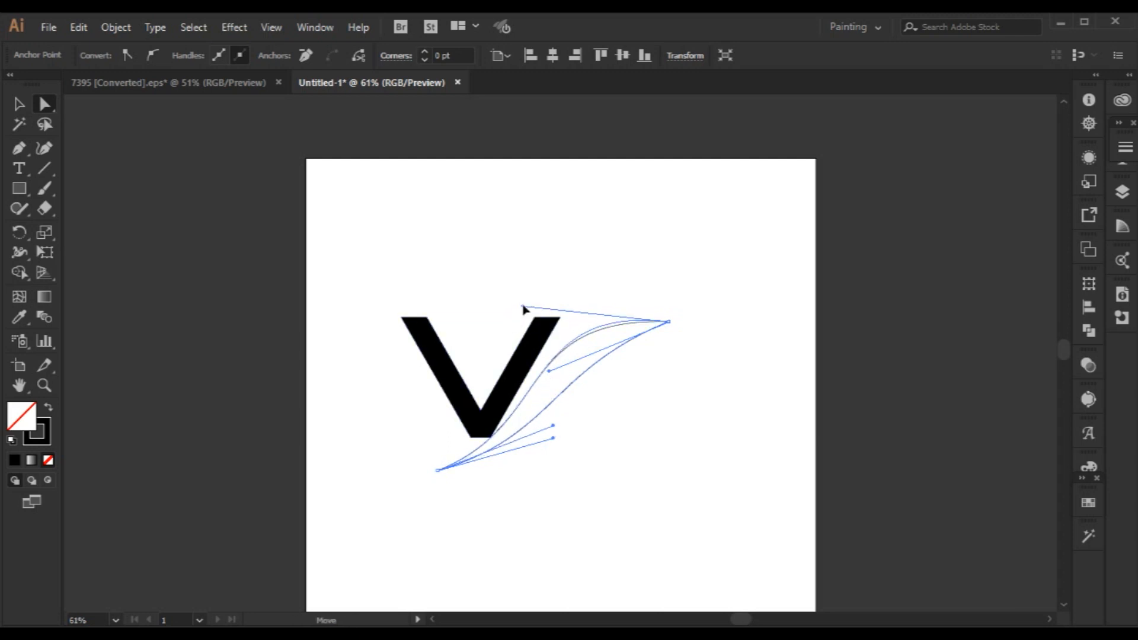
drag(523, 307, 523, 307)
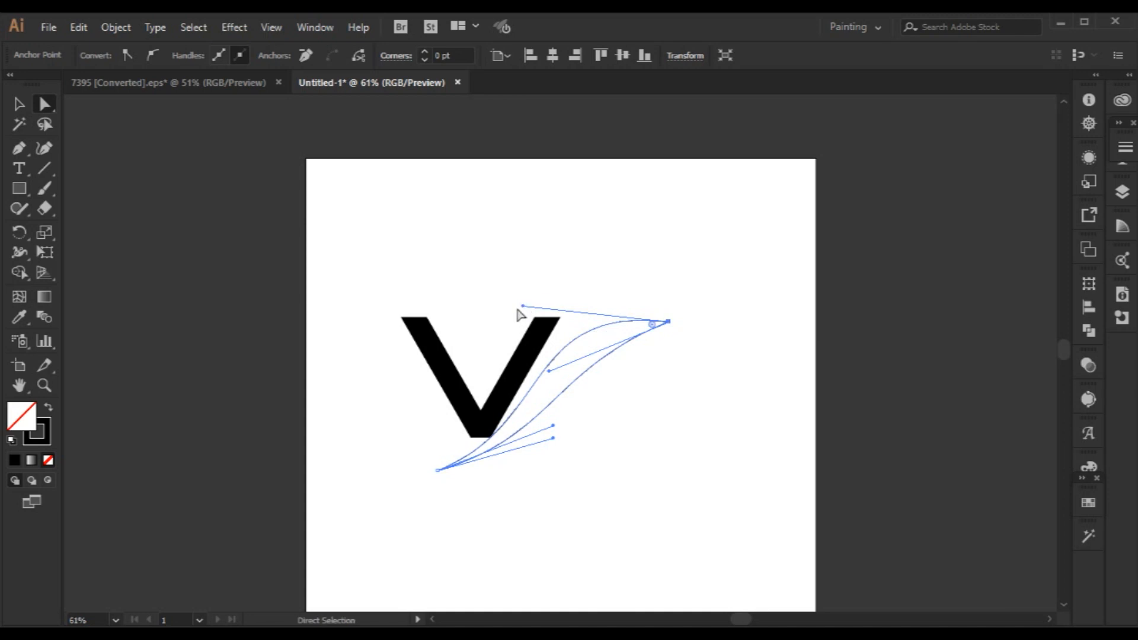
drag(523, 306, 534, 308)
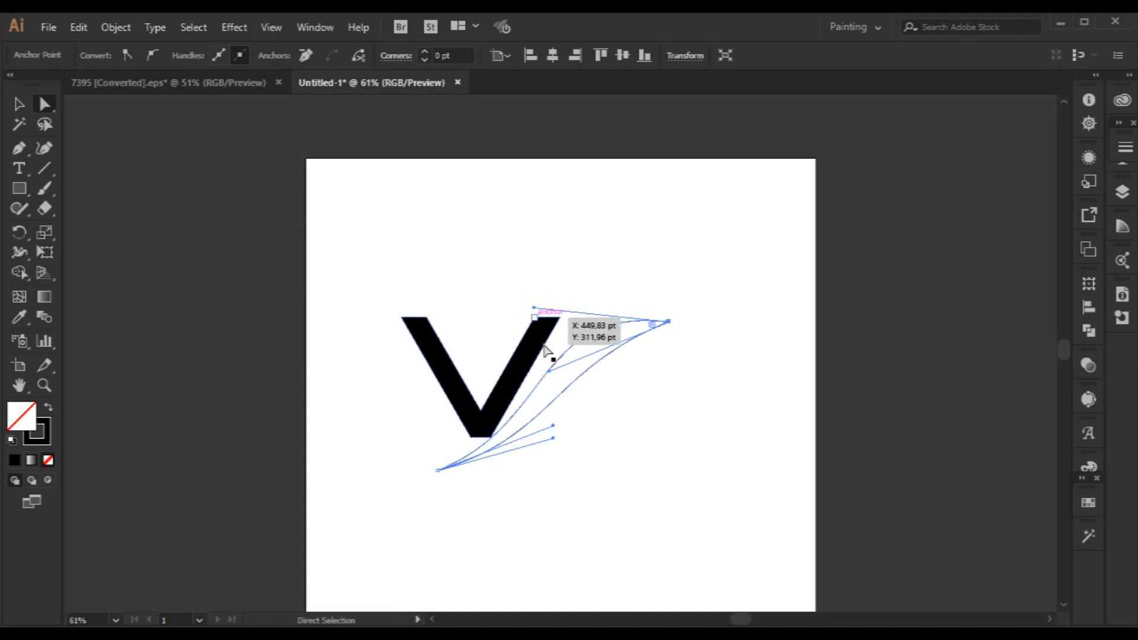
Try shifting the swoosh's lower-left endpoint slightly to the right, and undo the shift.
click(600, 407)
click(585, 380)
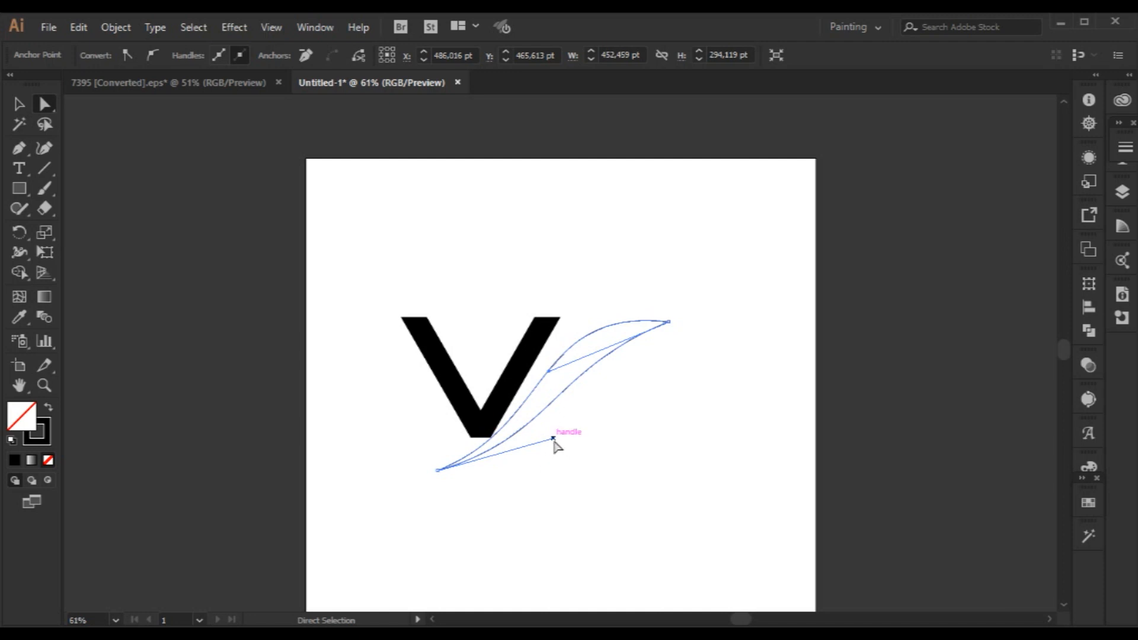
drag(437, 470, 450, 473)
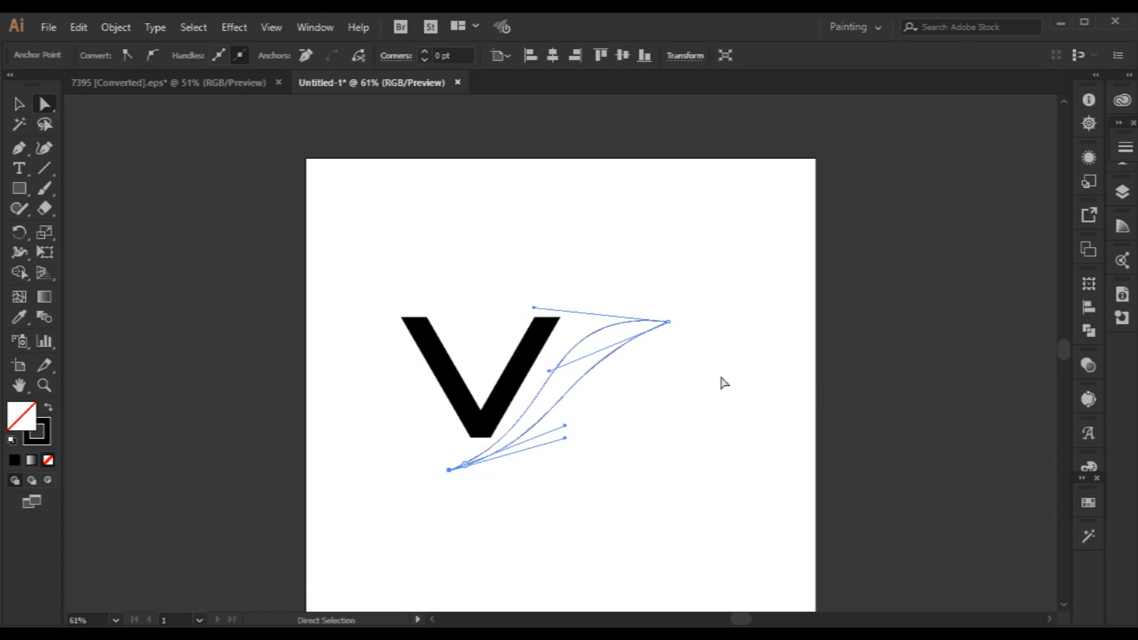
key(ctrl+z)
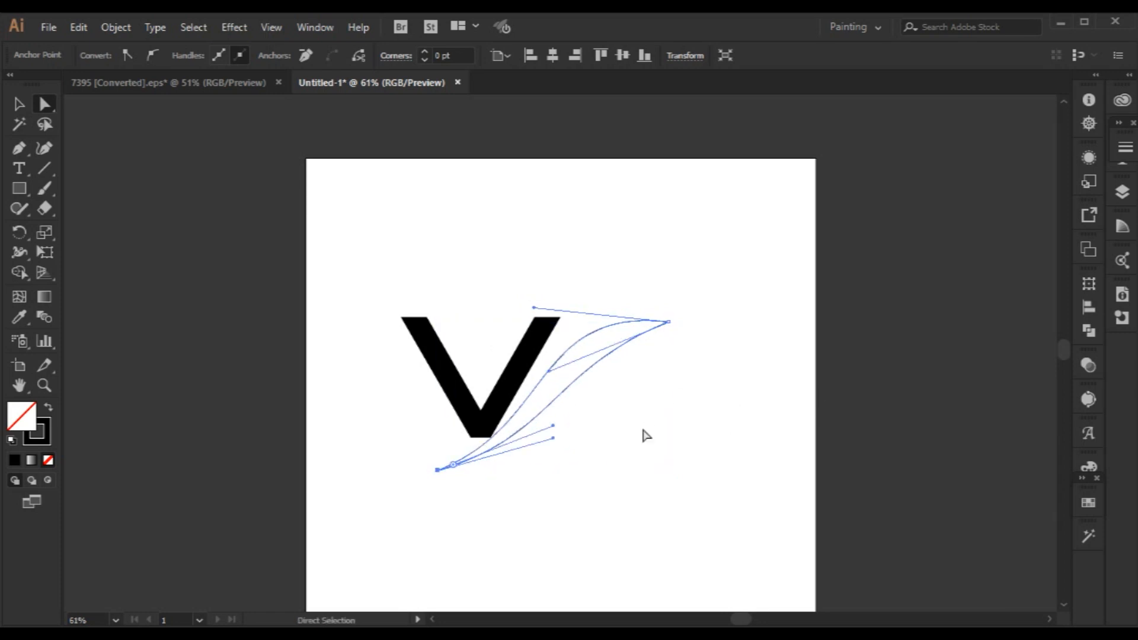
Stretch the swoosh's upper-right tip horizontally away from the V and raise its upper handle for a fuller arch.
drag(536, 308, 507, 329)
drag(544, 375, 576, 393)
key(ctrl+z)
drag(669, 323, 718, 322)
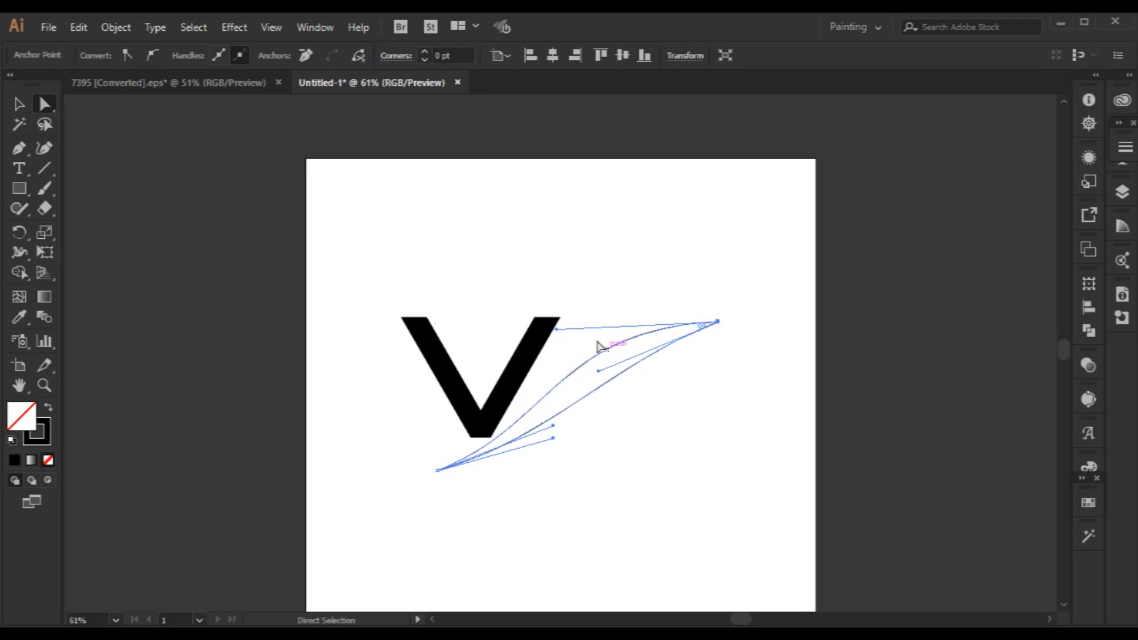
drag(558, 330, 534, 294)
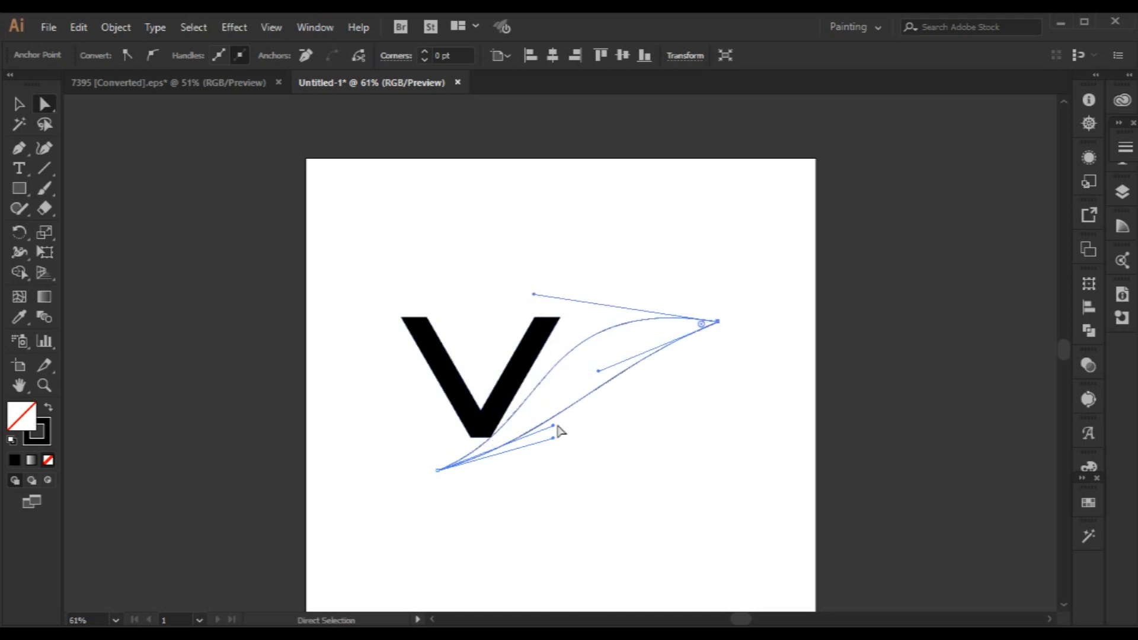
Rebalance the remaining handles so the swoosh's lower edge follows its upper edge in a slim, tapered S-curve.
drag(556, 426, 590, 414)
drag(599, 371, 561, 352)
drag(552, 441, 557, 455)
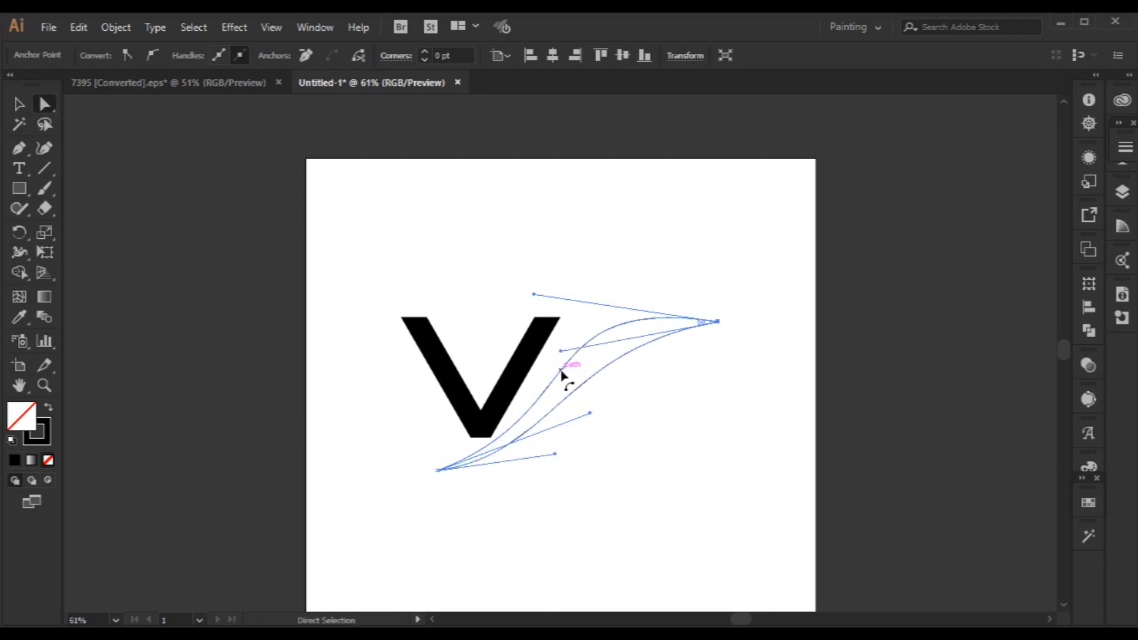
drag(533, 295, 551, 278)
drag(589, 413, 574, 438)
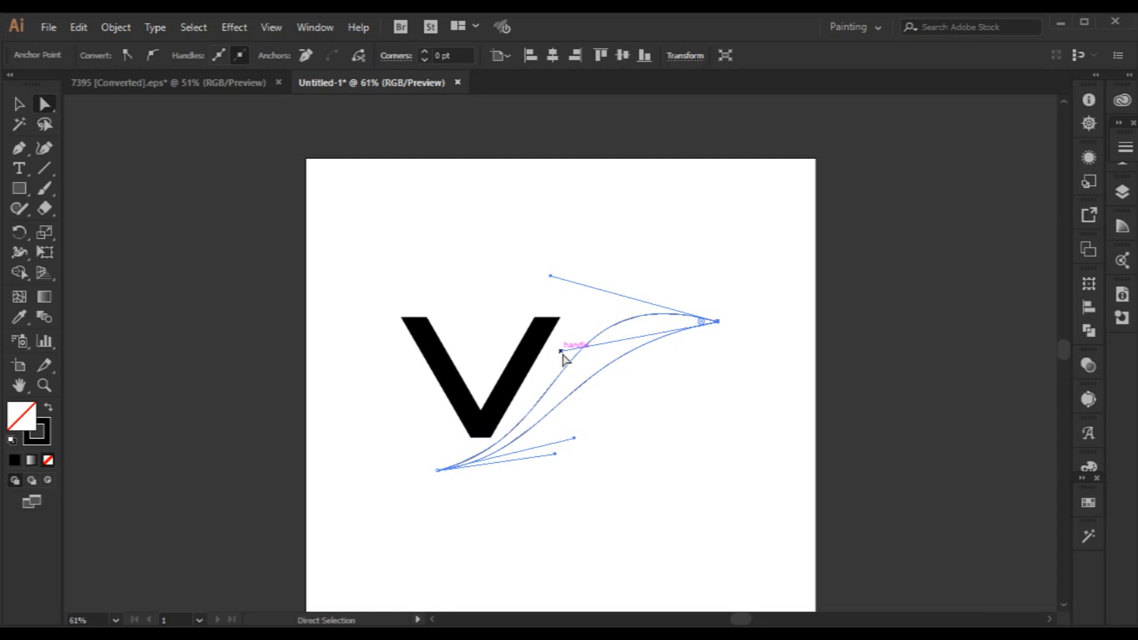
drag(561, 351, 605, 364)
Move the whole swoosh slightly down and to the left, closer to the V's bottom point.
click(19, 105)
click(706, 414)
click(665, 435)
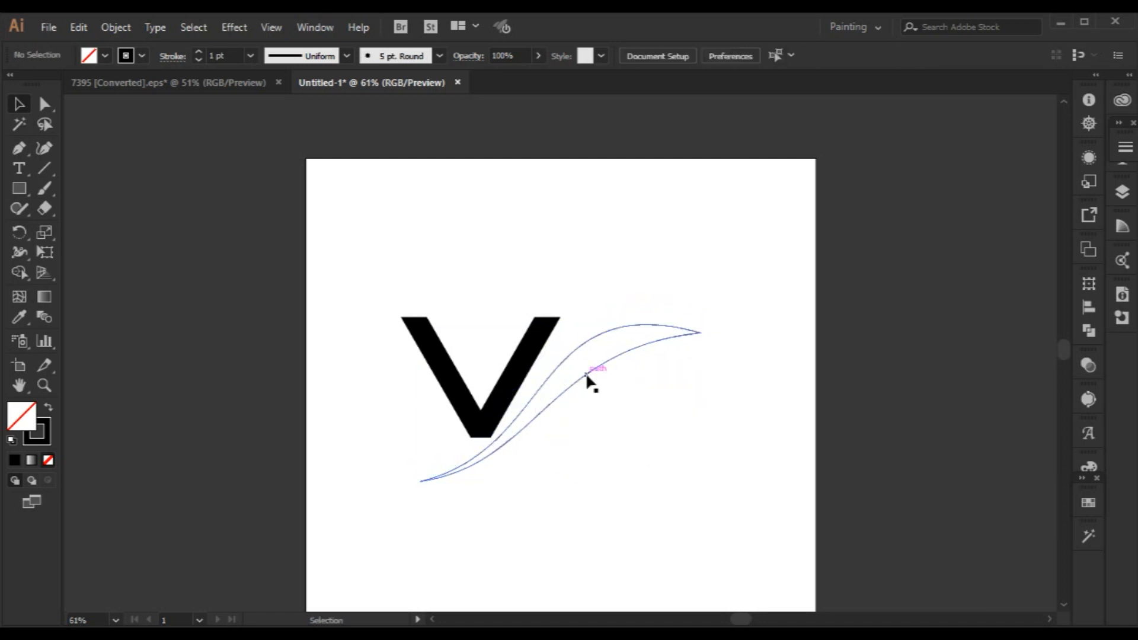
Try placing a duplicate of the swoosh across the V's right arm, and undo the placement.
drag(587, 375, 571, 350)
click(628, 582)
click(630, 261)
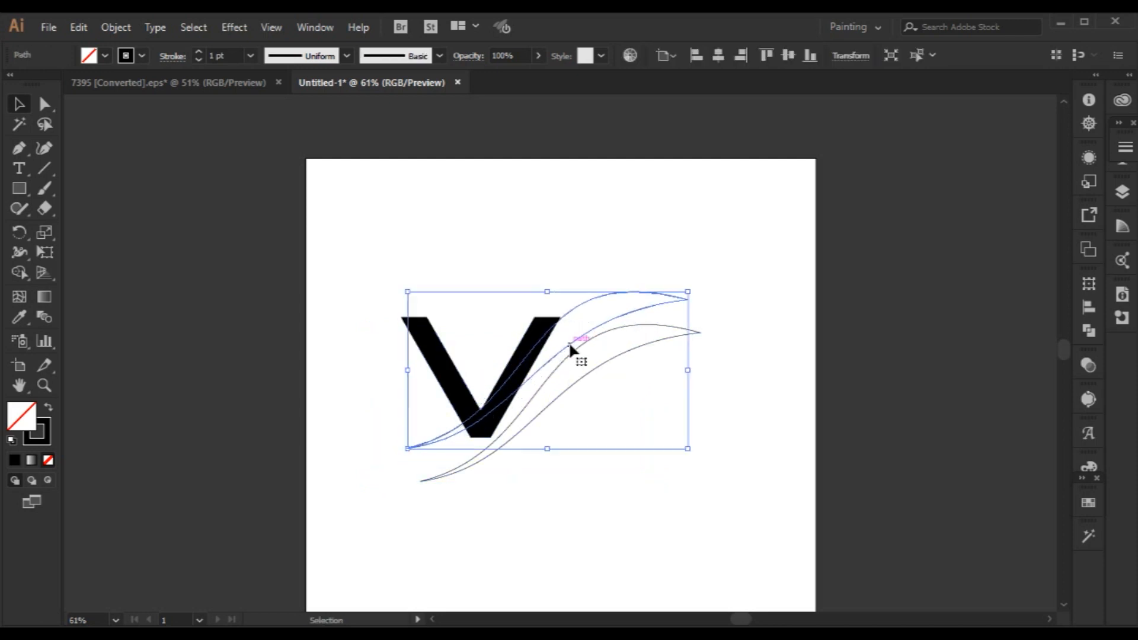
mouse_move(638, 314)
mouse_down()
mouse_move(663, 302)
mouse_move(623, 322)
mouse_move(656, 297)
mouse_move(645, 297)
mouse_up()
key(ctrl+z)
key(ctrl+z)
key(ctrl+z)
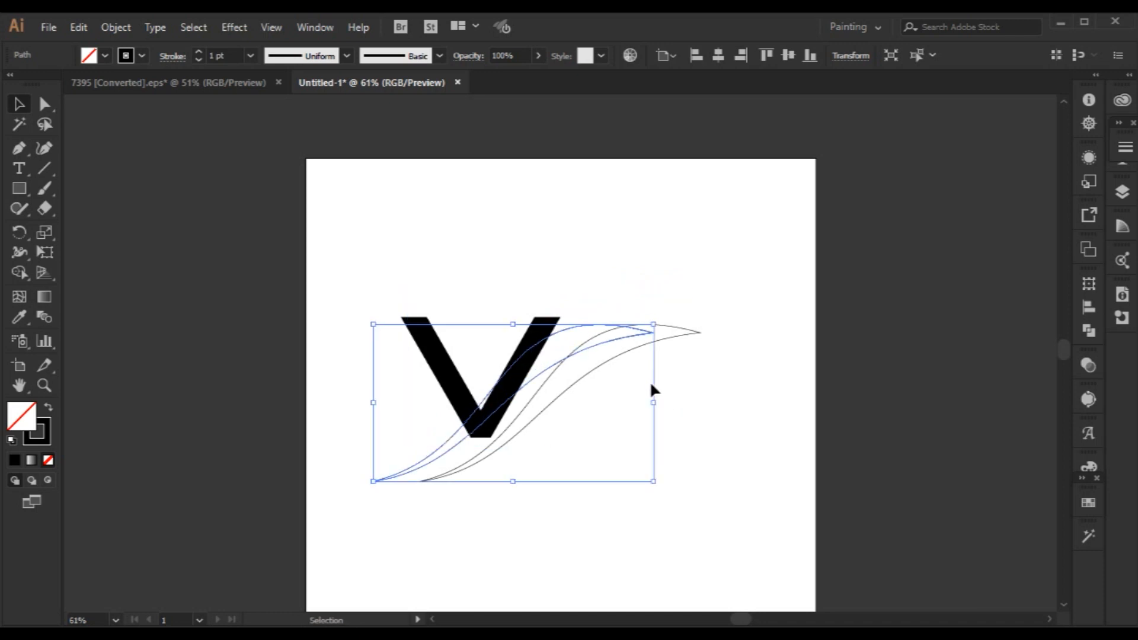
Paste a copy of the swoosh in front, enlarge it, tilt it slightly and move it up across the V's right arm.
key(ctrl+c)
key(ctrl+f)
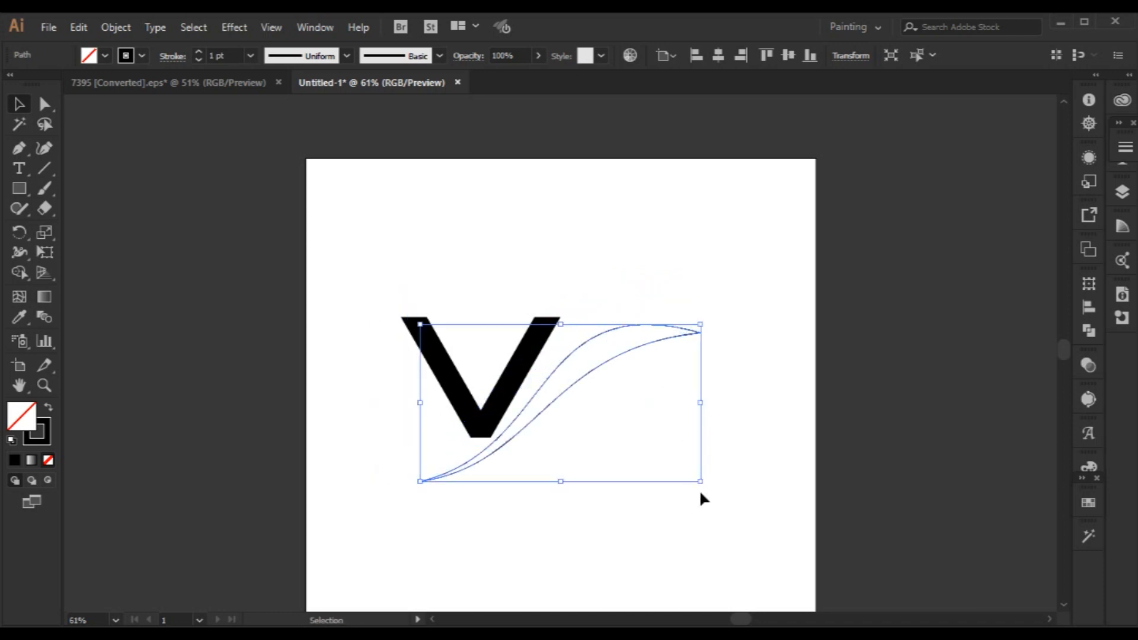
drag(702, 484, 741, 522)
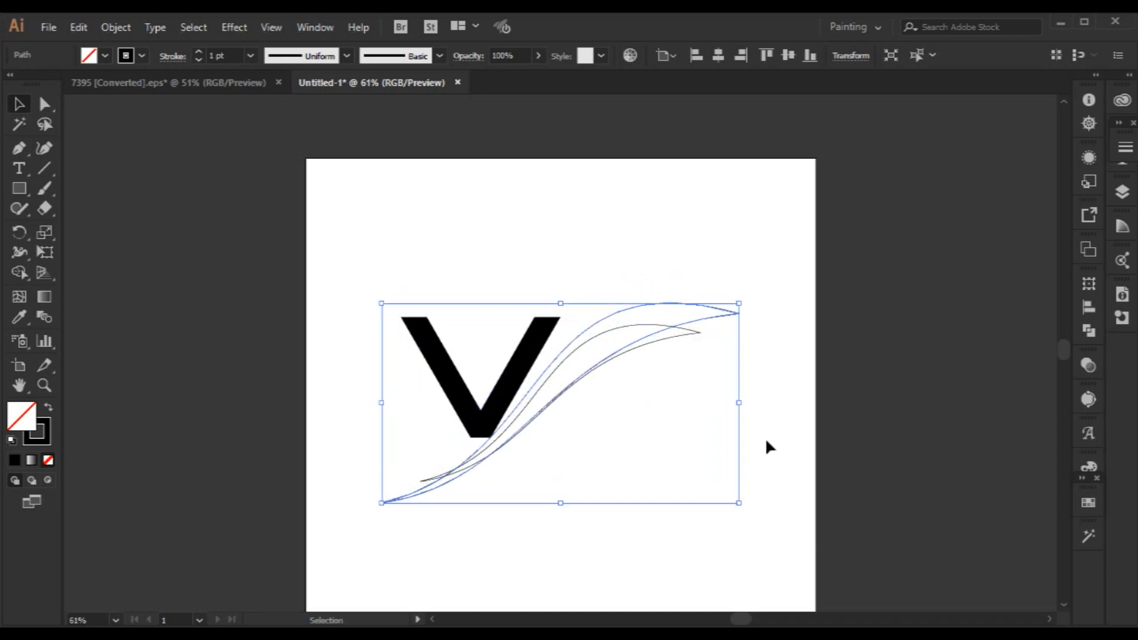
click(766, 438)
drag(713, 320, 725, 265)
click(724, 293)
click(601, 301)
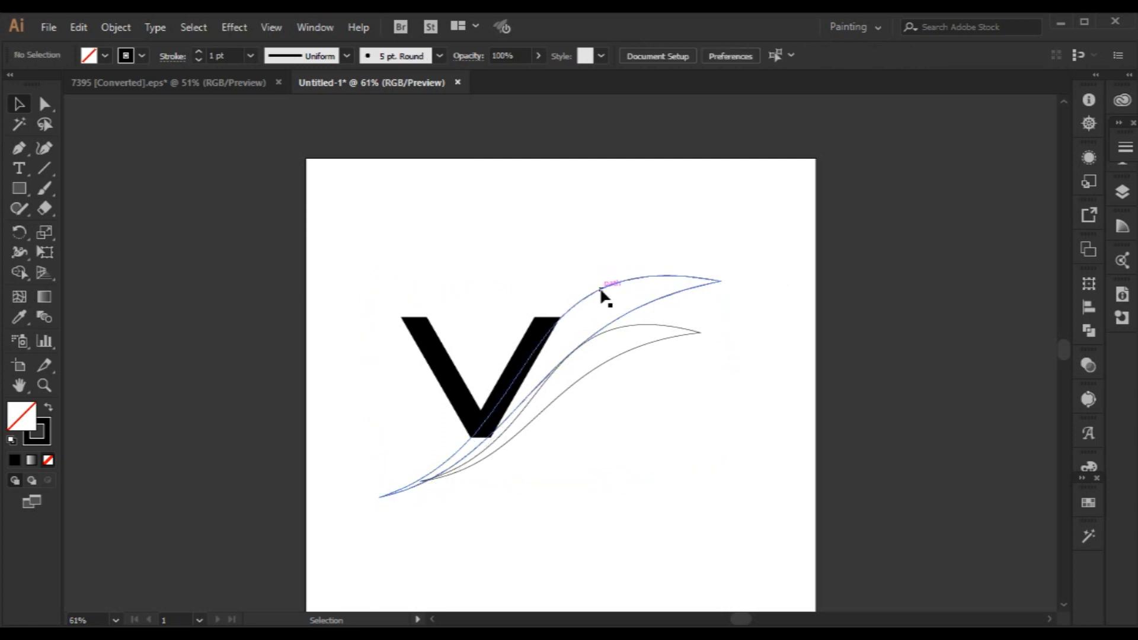
With Shape Builder, fill the part of the V above the enlarged swoosh's upper edge with a red swatch.
click(599, 287)
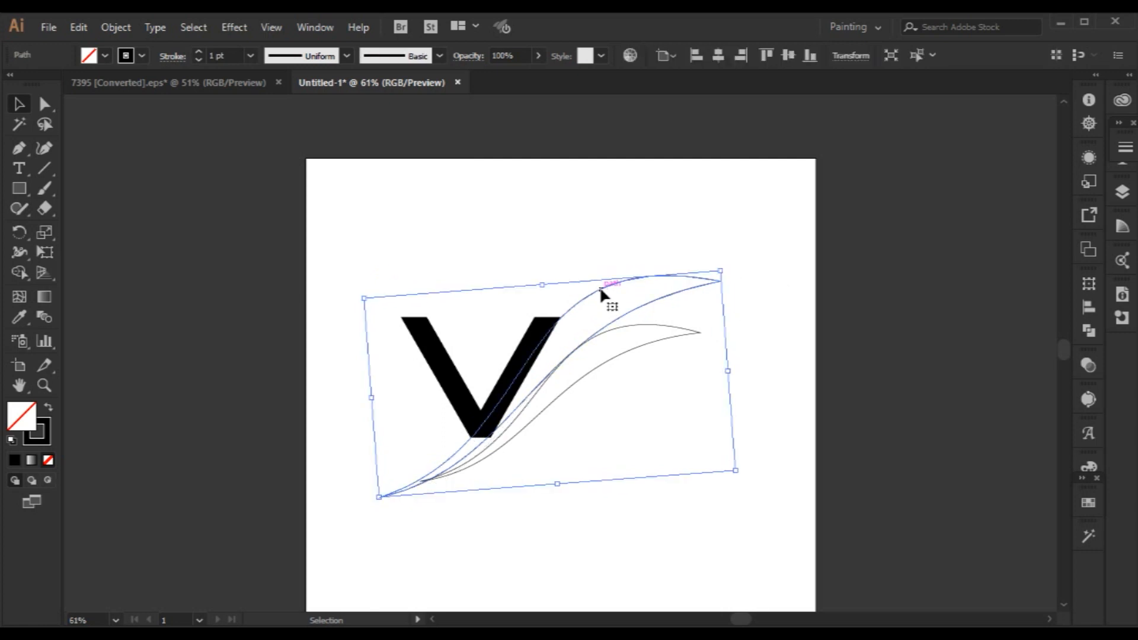
shift+click(445, 394)
click(19, 273)
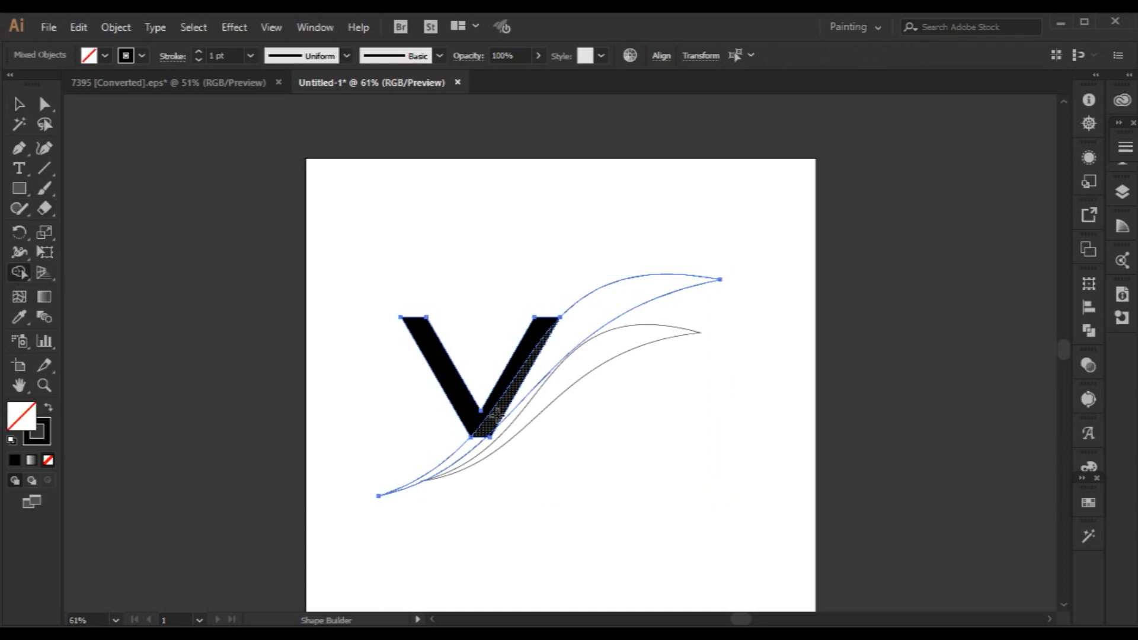
click(1093, 503)
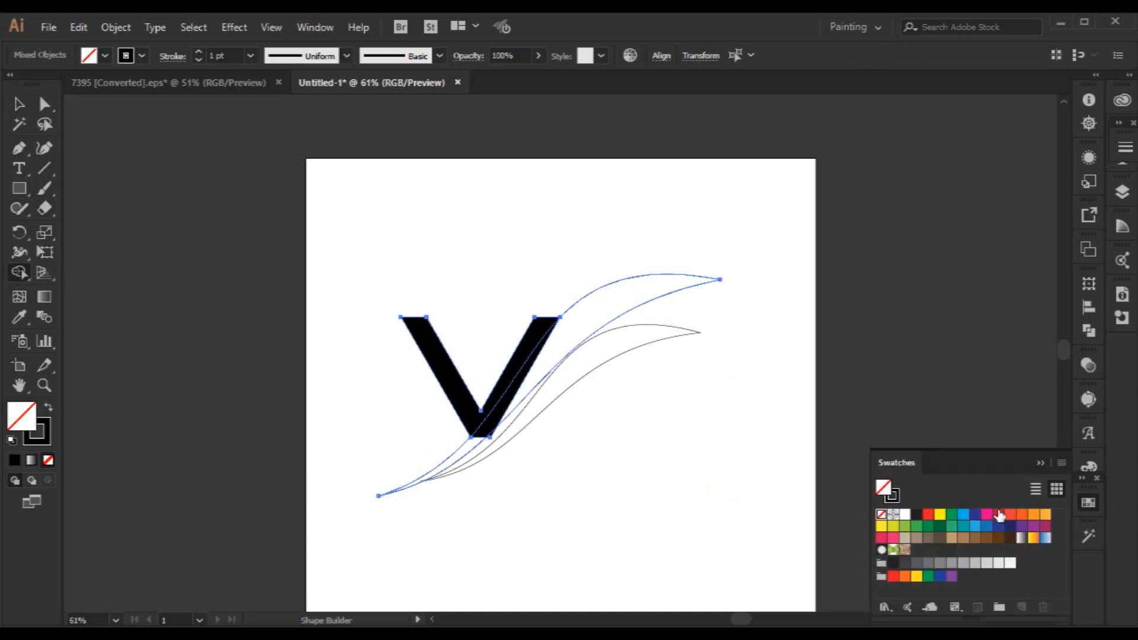
click(1002, 514)
click(1033, 457)
click(445, 363)
Delete the enlarged swoosh outline that crosses the V.
click(17, 105)
click(290, 204)
click(515, 401)
key(Delete)
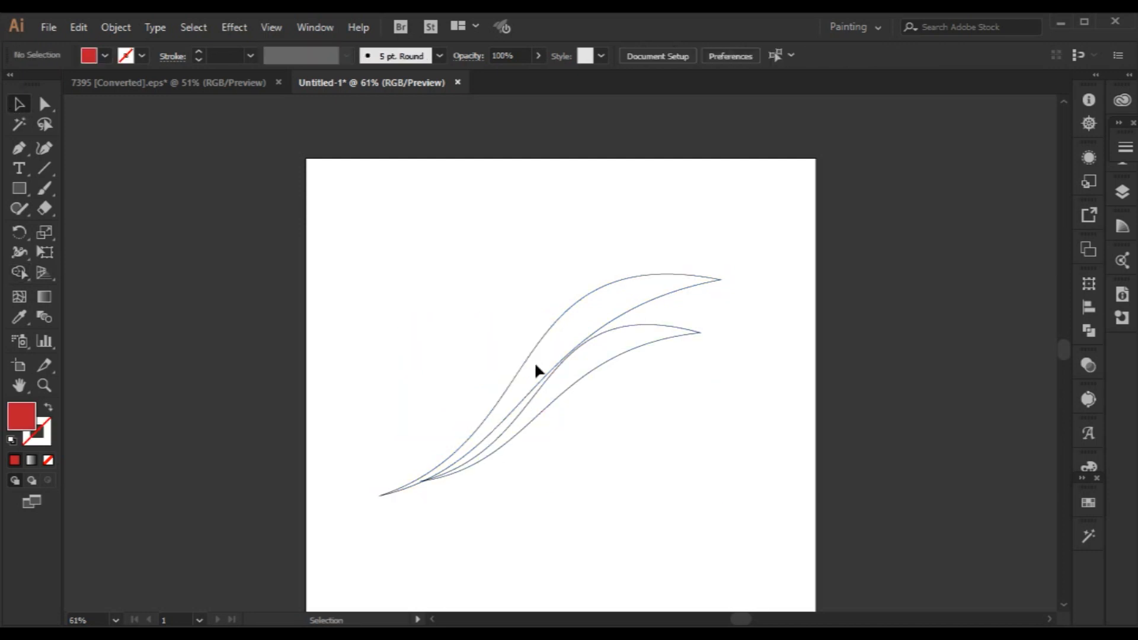
key(ctrl+z)
click(582, 297)
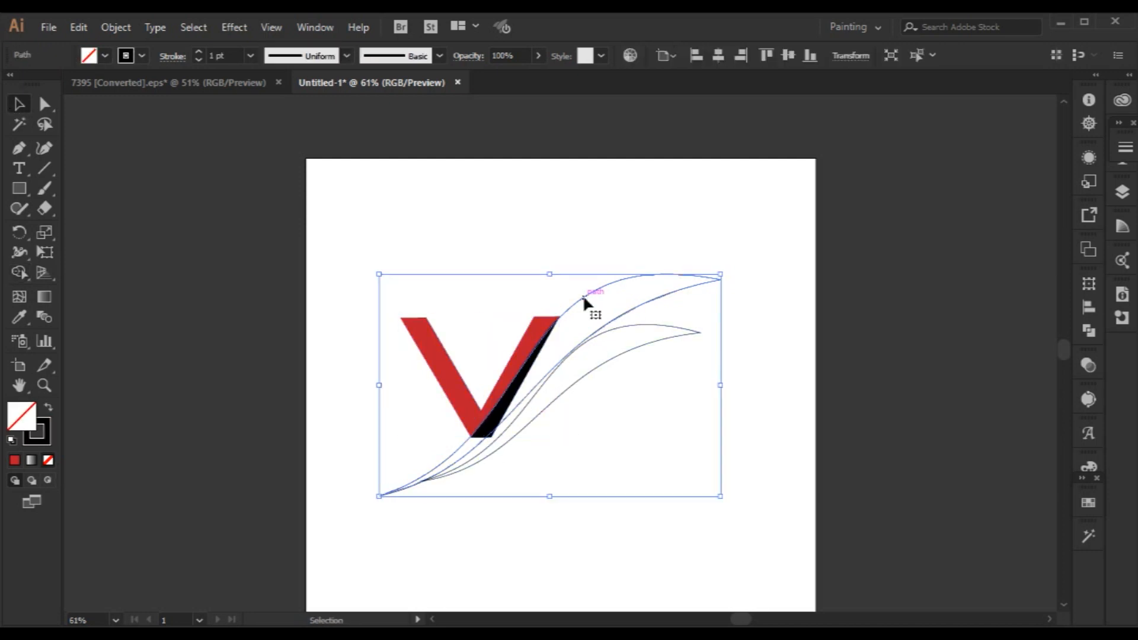
key(Delete)
Separate the pieces of the split V and delete the black remainder along its right arm.
click(540, 356)
key(Delete)
key(ctrl+z)
right_click(533, 368)
click(623, 483)
click(541, 423)
key(Delete)
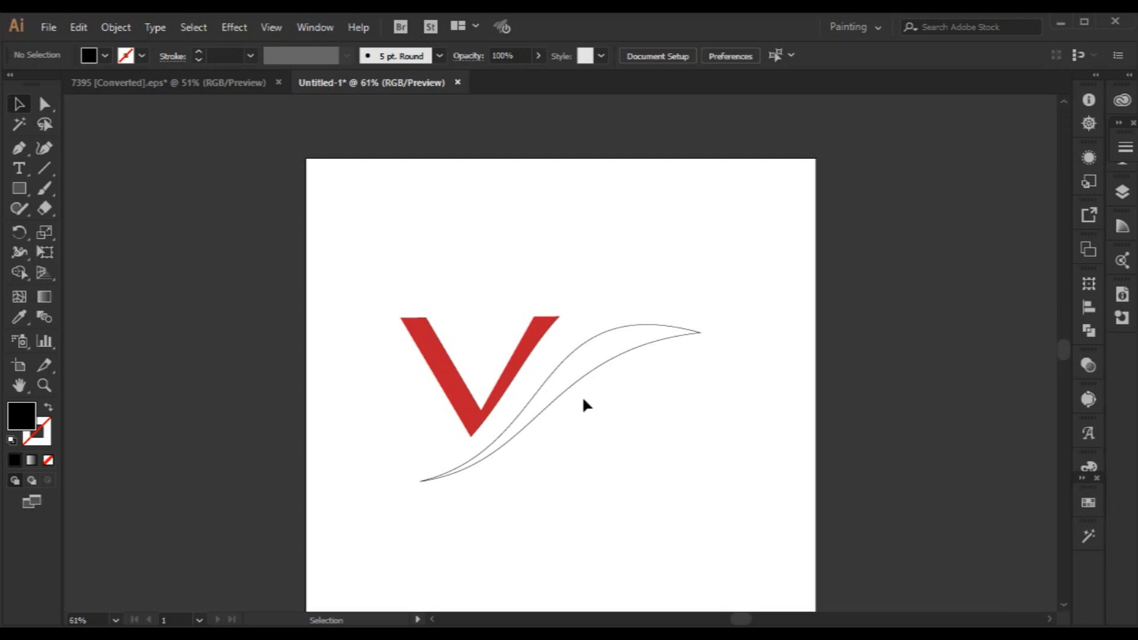
Rotate a copy of the swoosh slightly upward around its lower-left tip.
scroll(584, 400, up, 1)
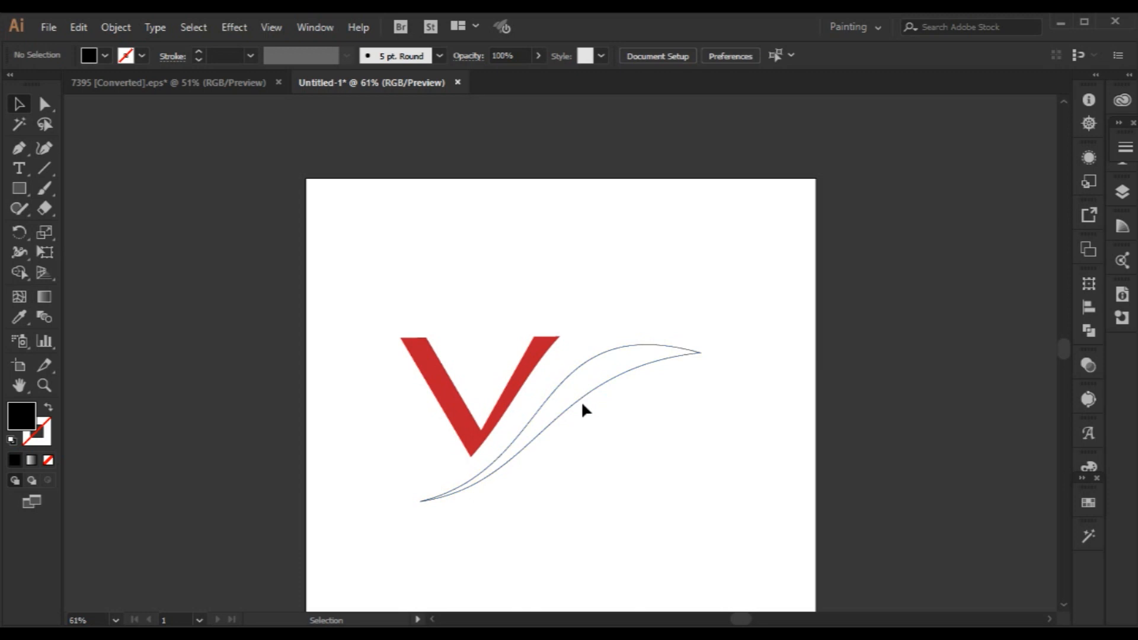
key(a)
click(584, 398)
key(v)
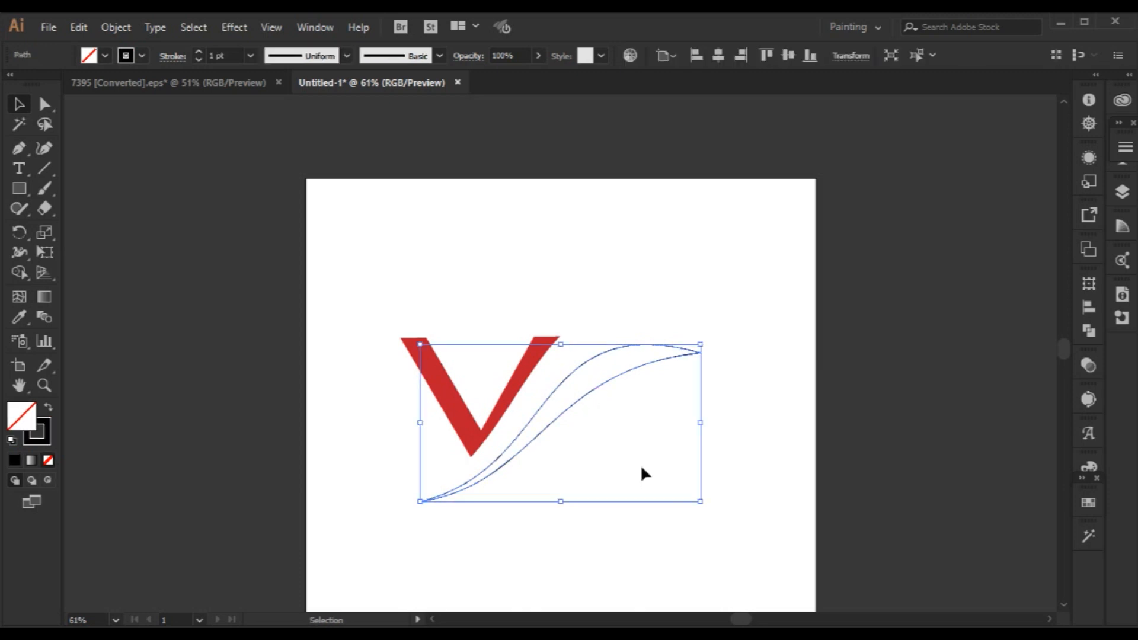
drag(701, 506, 719, 529)
key(ctrl+z)
click(22, 236)
click(418, 500)
drag(700, 353, 702, 322)
key(v)
Move the V and both swooshes together about 90 pt to the right and 56 pt up.
drag(249, 221, 691, 503)
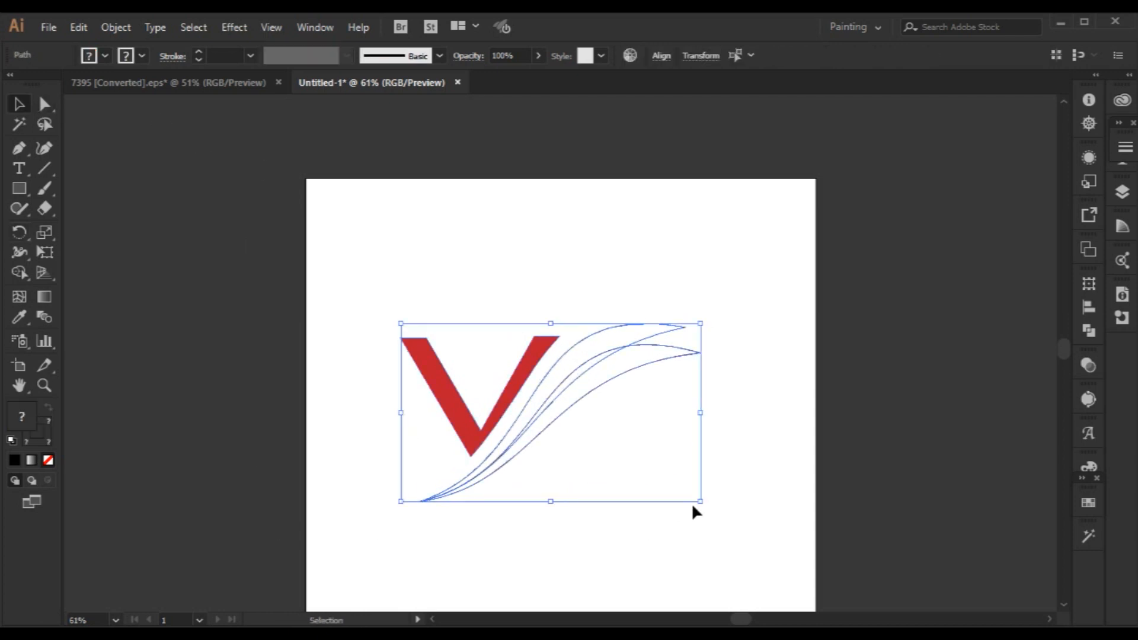
drag(503, 405, 549, 376)
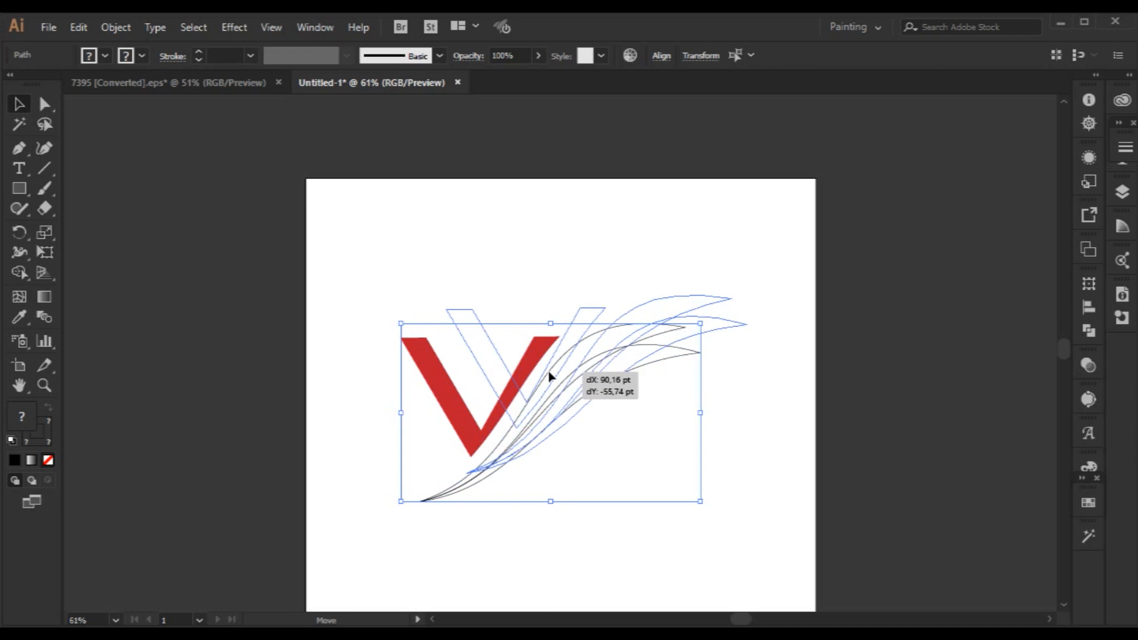
click(768, 544)
click(550, 385)
click(409, 453)
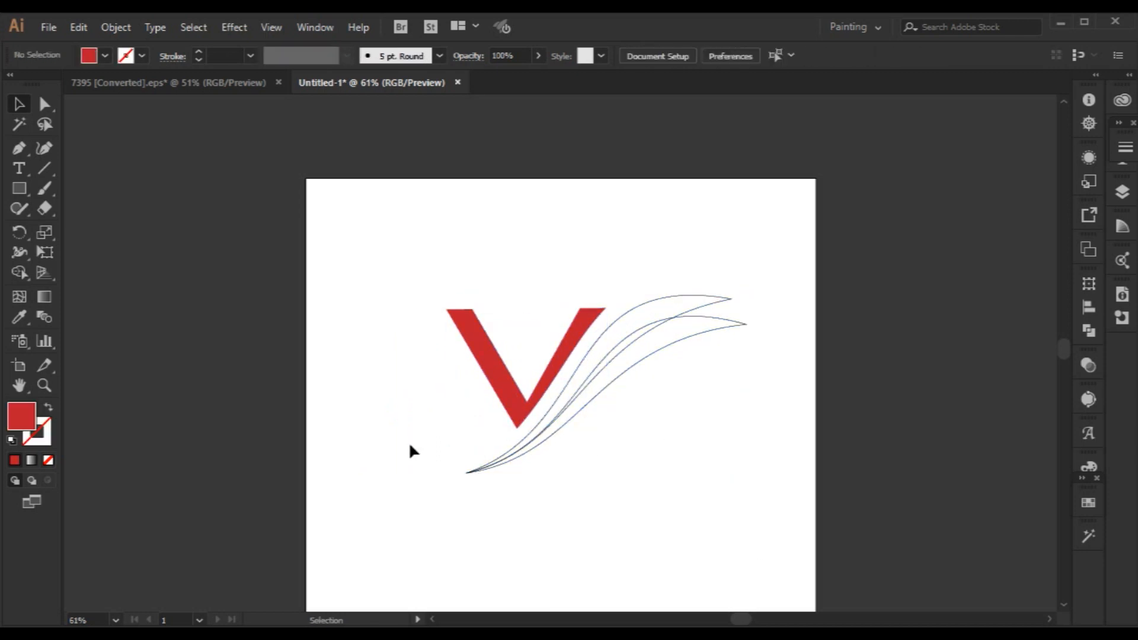
Try repositioning and deleting individual swoosh outlines beside the V, and undo these changes along with the group move.
click(561, 368)
click(635, 480)
drag(659, 300, 628, 290)
click(713, 303)
key(Delete)
drag(645, 299, 634, 318)
key(ctrl+z)
click(686, 410)
key(ctrl+z)
key(ctrl+z)
key(ctrl+z)
Delete the rotated swoosh copy and move the red V slightly right toward the remaining swoosh.
right_click(666, 395)
click(563, 518)
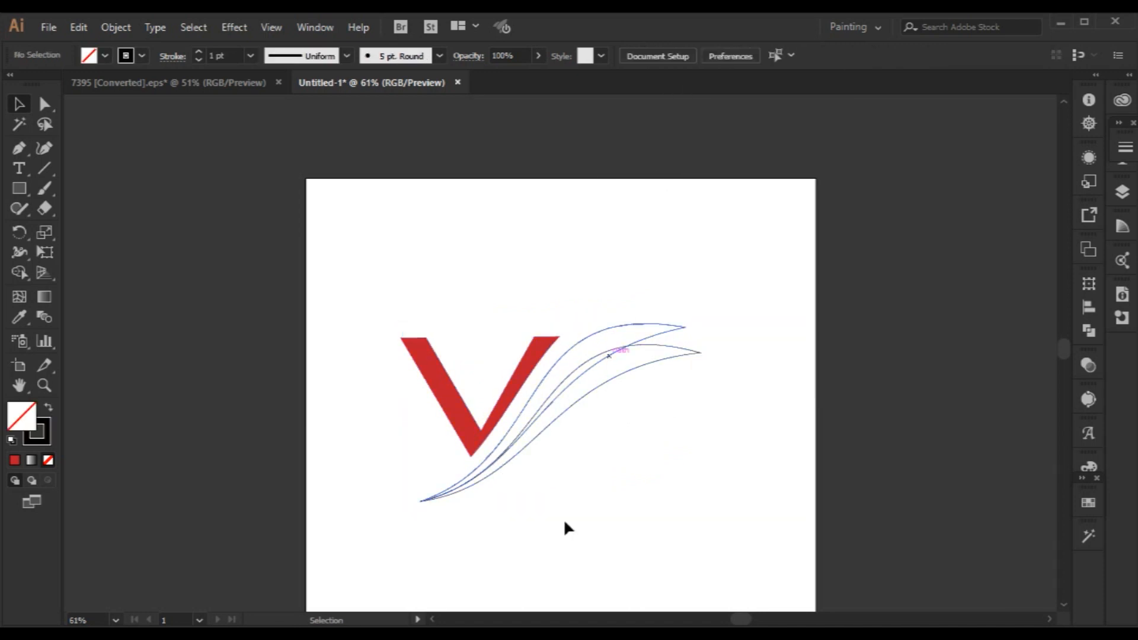
click(656, 334)
key(Delete)
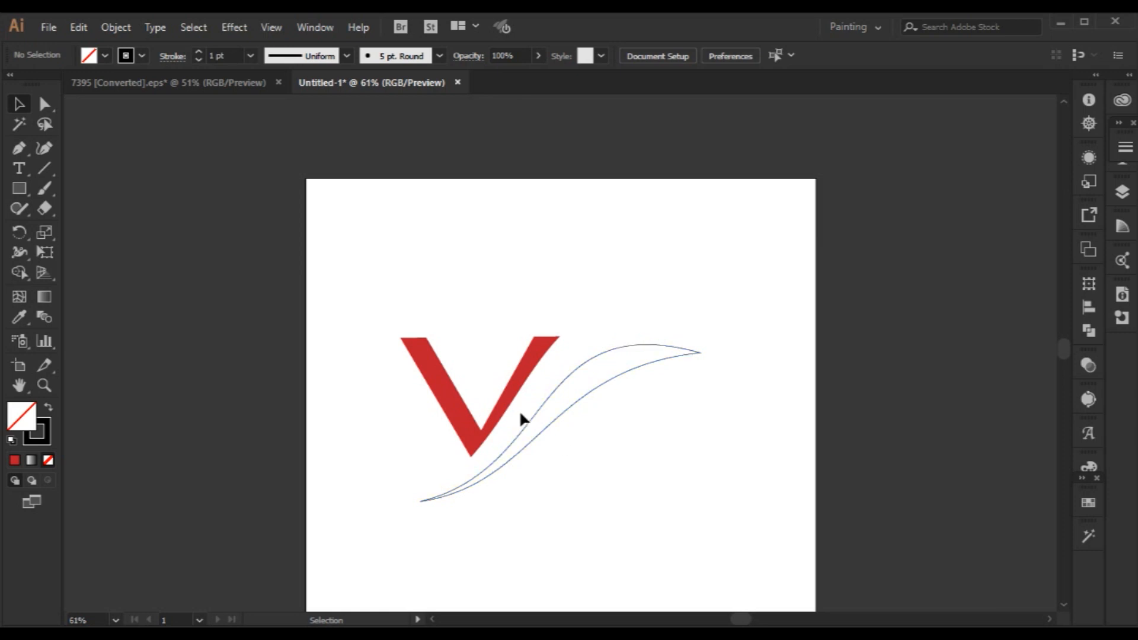
drag(510, 399, 531, 407)
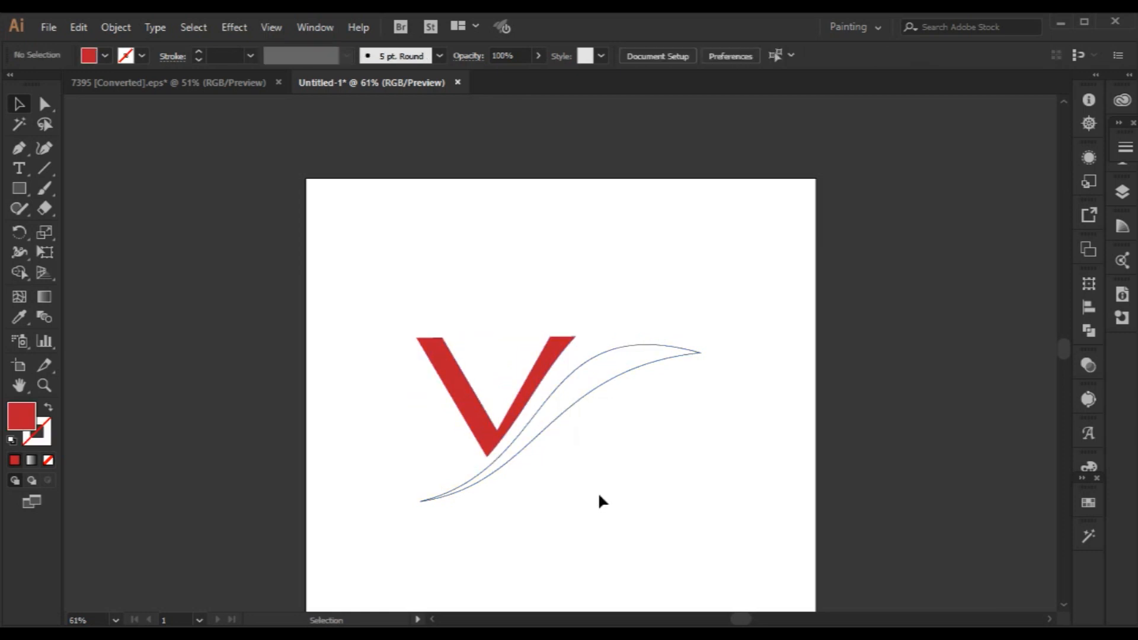
Draw a straight line along the inner edge of the V's left arm, extending well past its bottom tip.
click(520, 414)
click(568, 497)
click(529, 406)
click(50, 171)
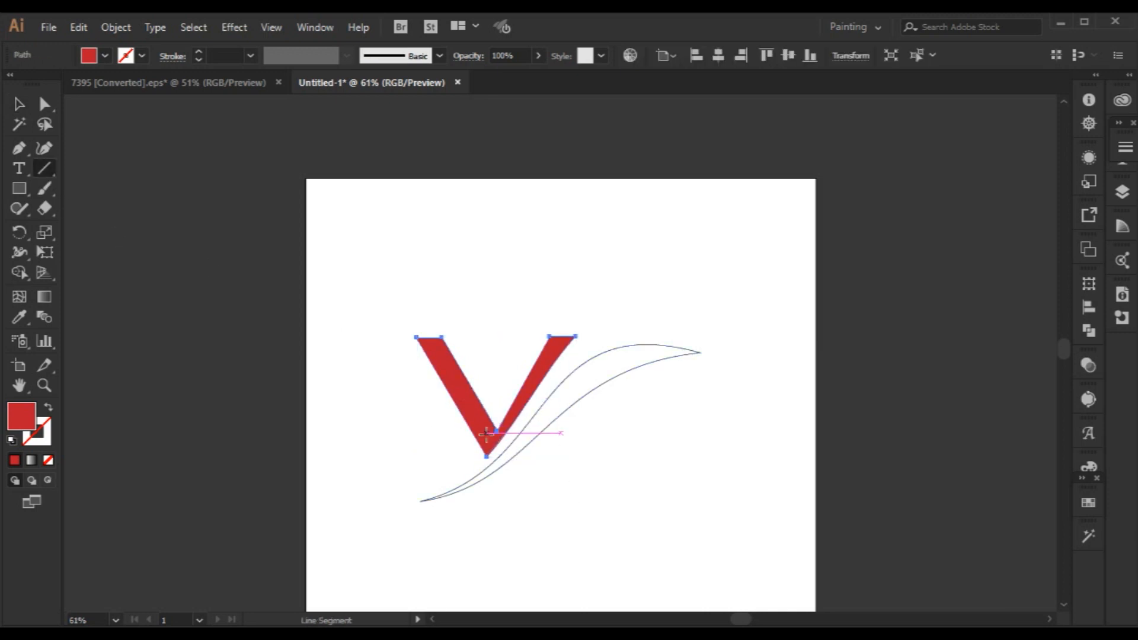
click(441, 338)
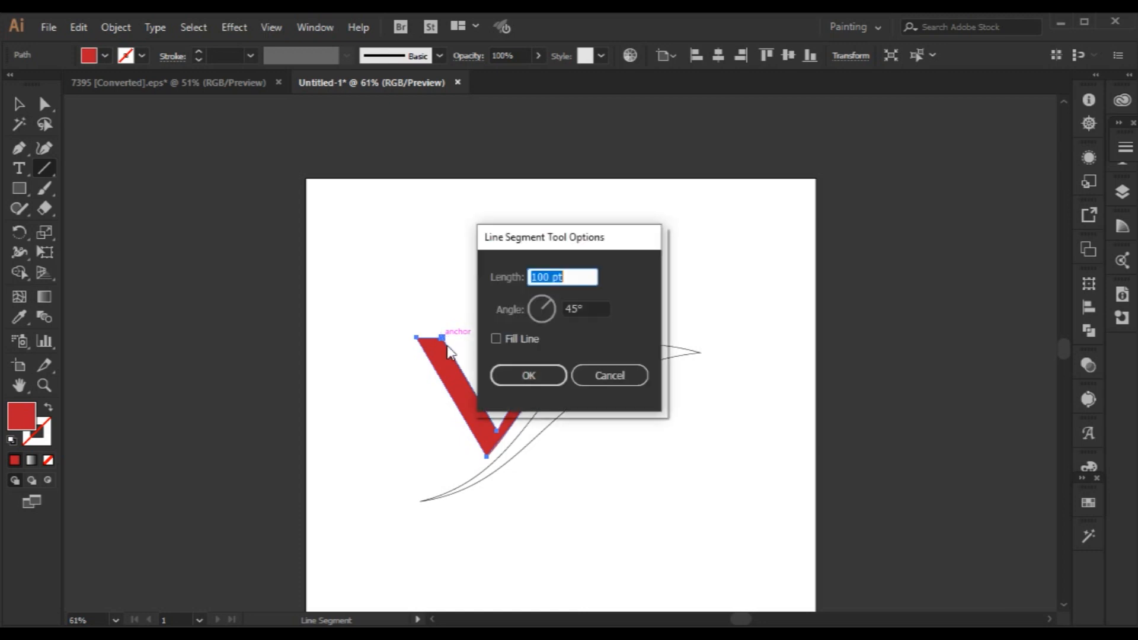
click(629, 383)
mouse_move(442, 338)
mouse_down()
mouse_move(582, 539)
mouse_move(569, 554)
mouse_up()
Split the V along the line with Shape Builder and delete its right arm and the leftover line.
key(v)
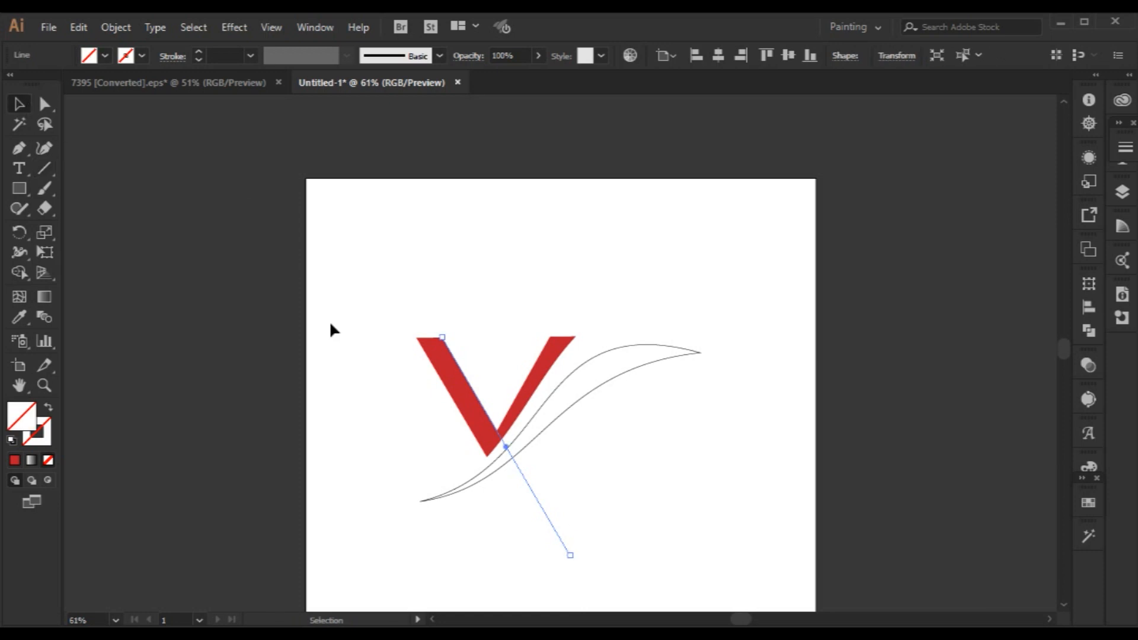
shift+click(522, 410)
click(21, 272)
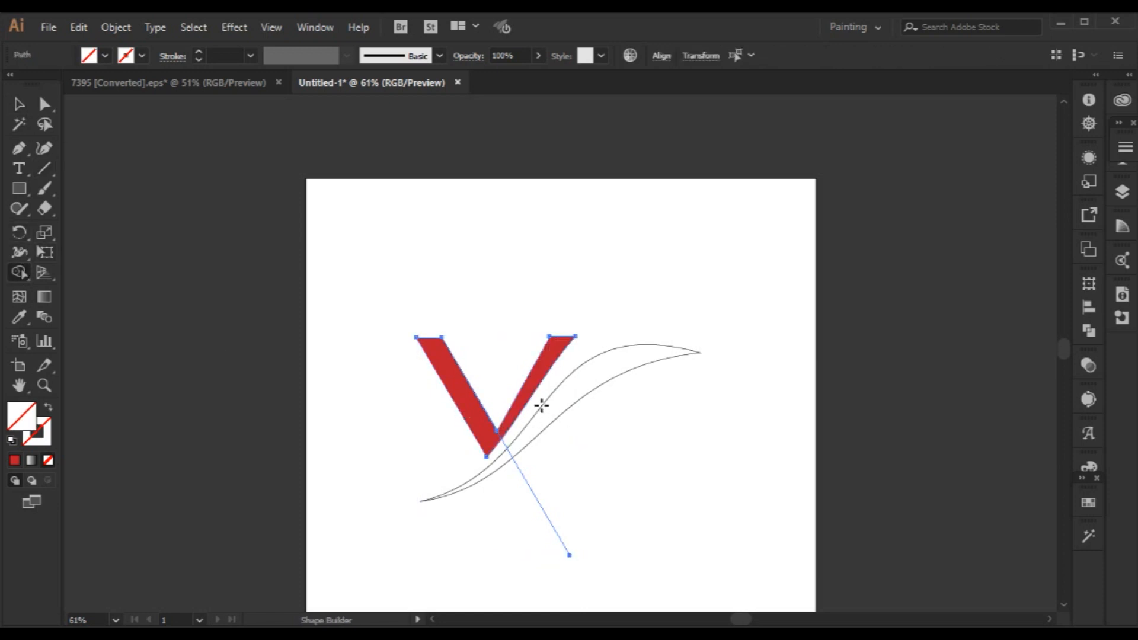
click(527, 391)
click(19, 105)
click(508, 298)
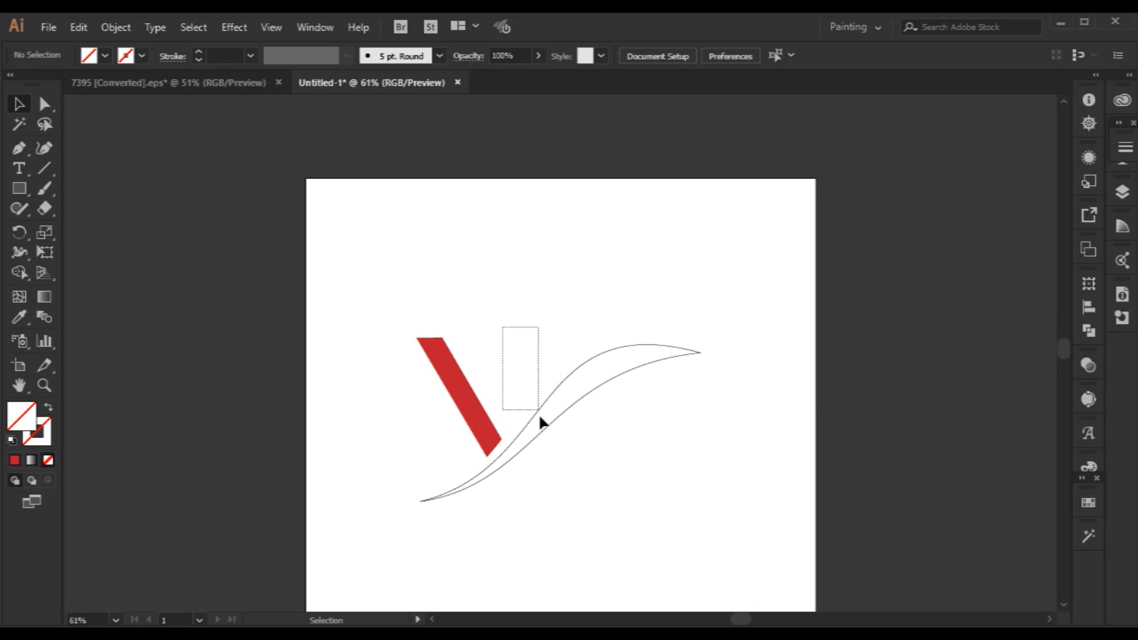
click(530, 394)
key(Delete)
Draw a closed curved arm with the Pen tool from the V's bottom tip to a point above the swoosh and back.
click(22, 152)
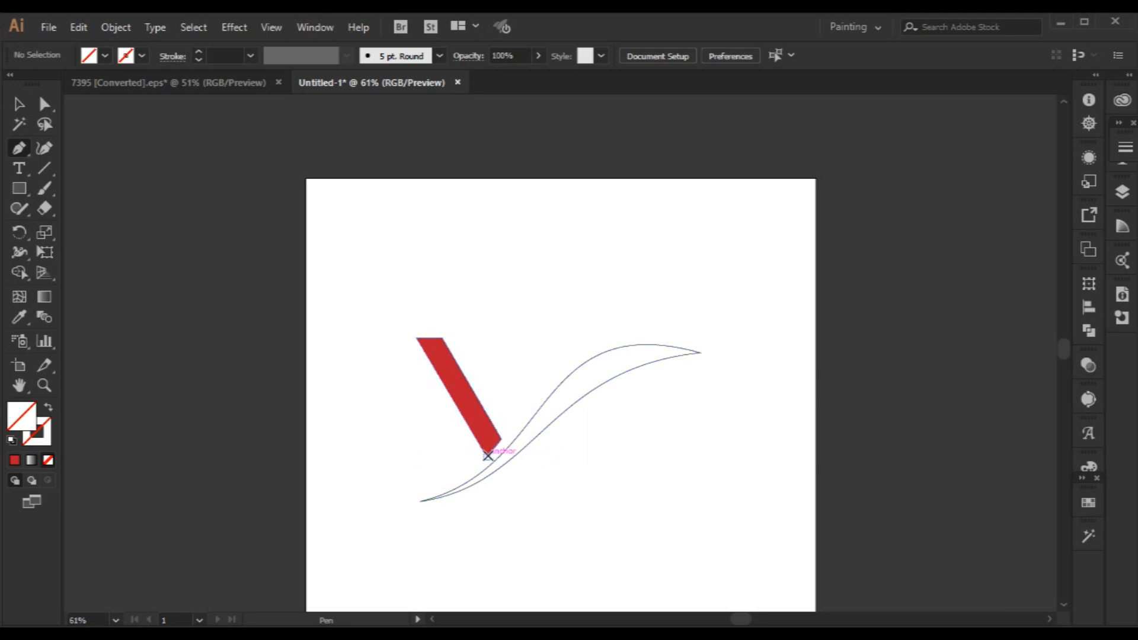
click(488, 455)
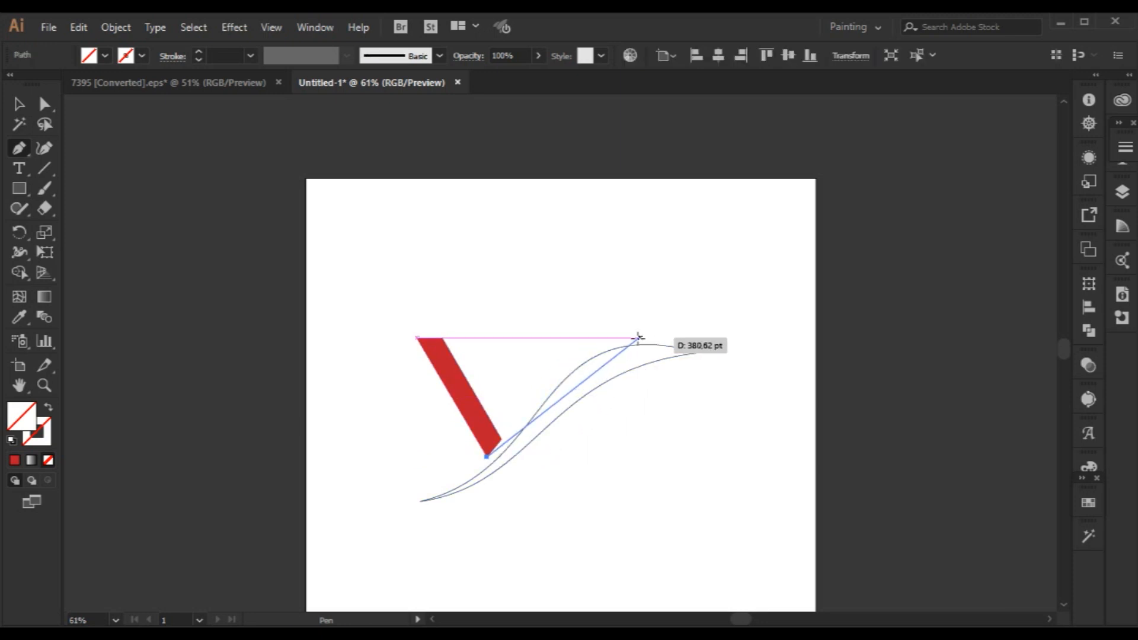
drag(628, 338, 705, 342)
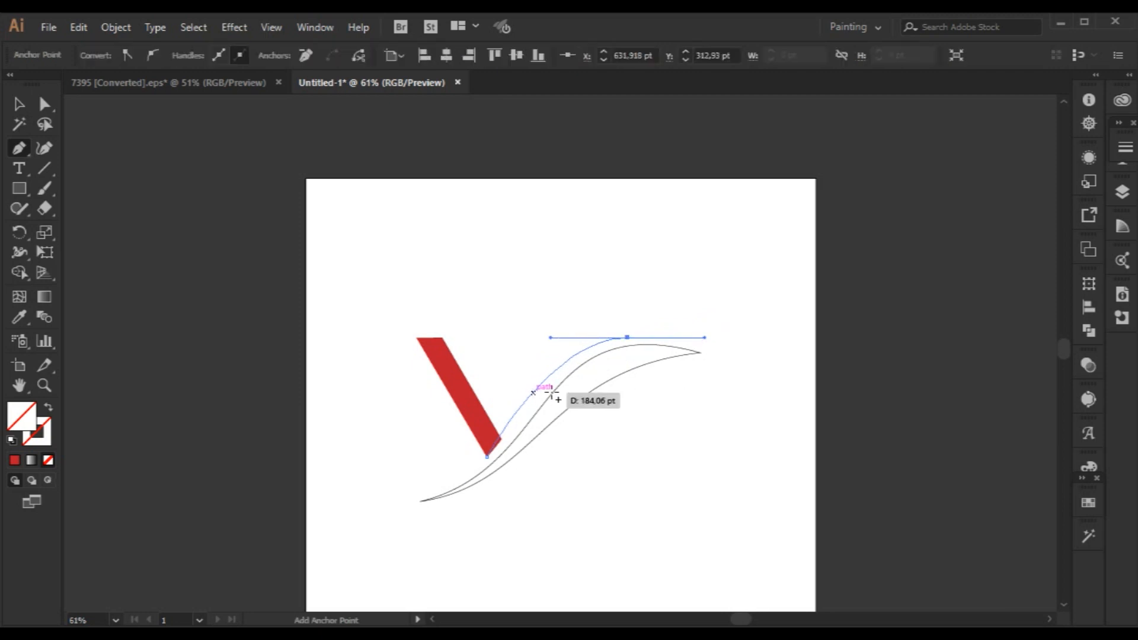
click(628, 338)
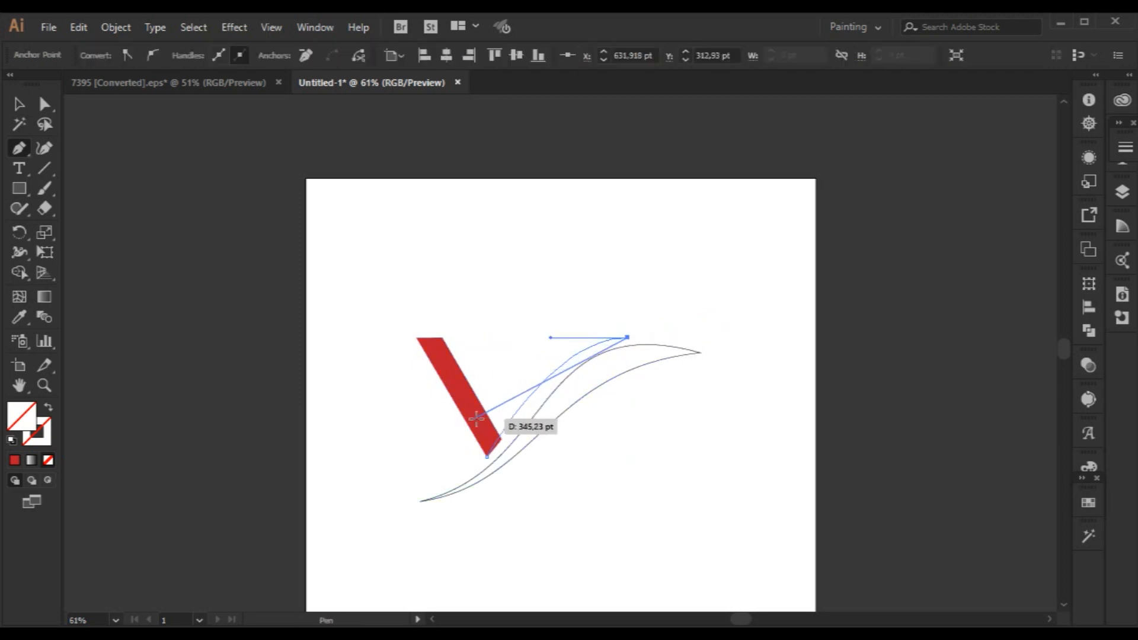
drag(481, 428, 430, 536)
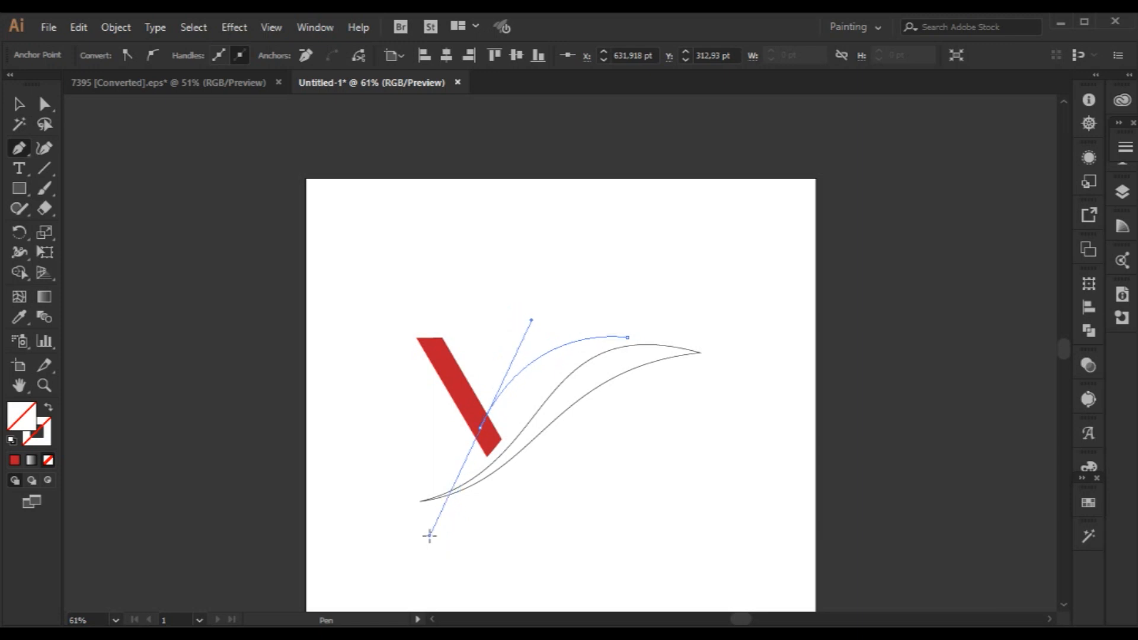
click(481, 428)
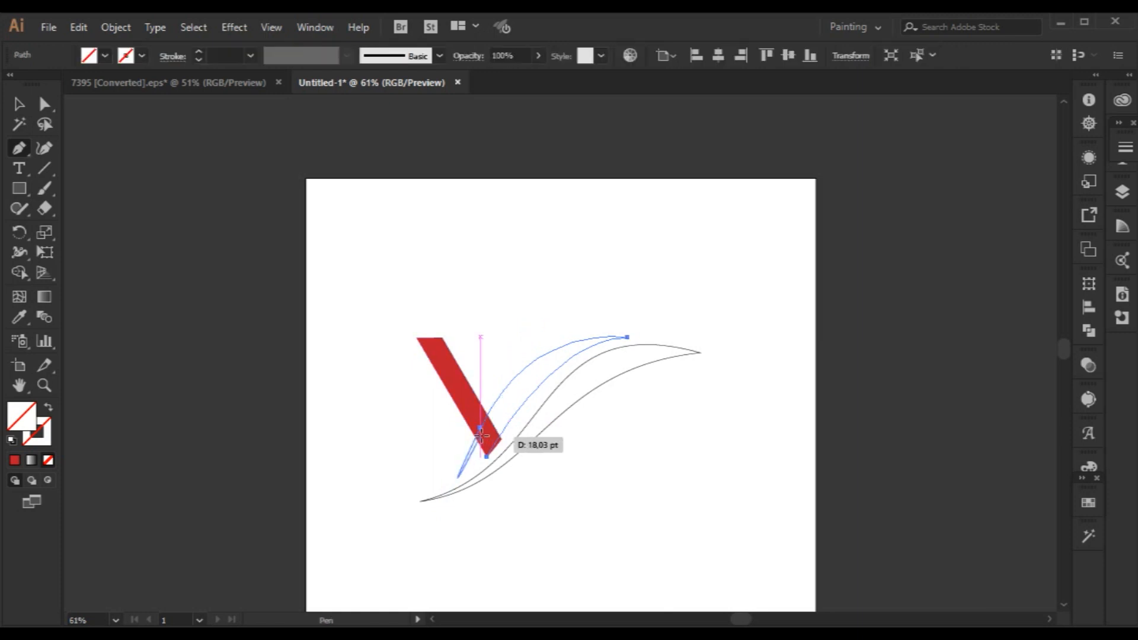
drag(481, 428, 491, 460)
click(19, 105)
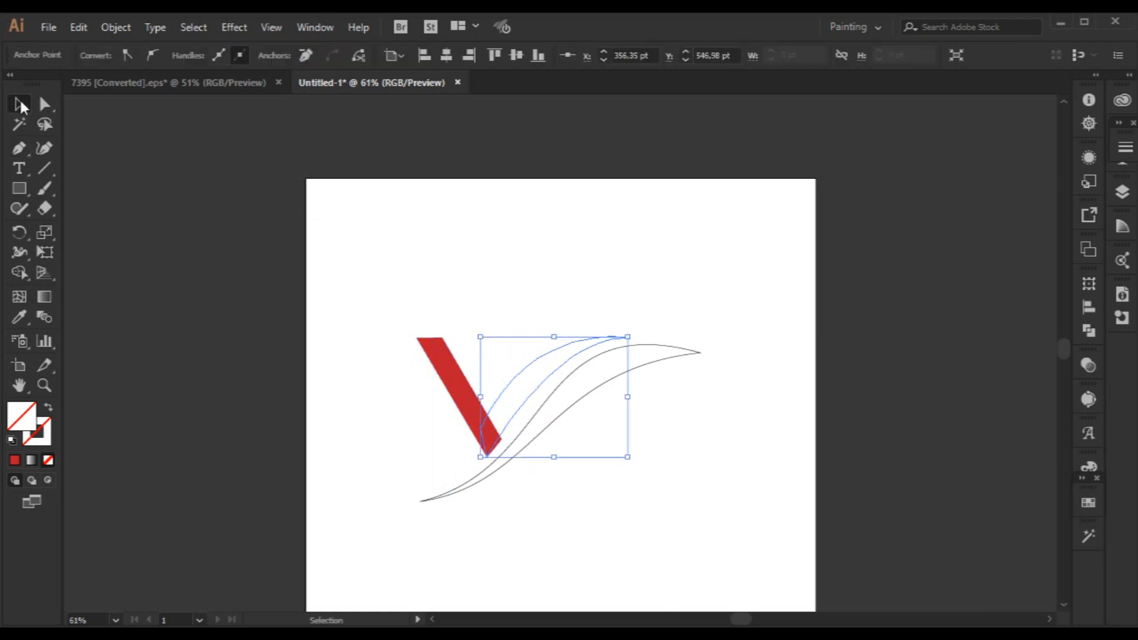
Fill the new curved arm with the orange-red swatch.
click(1088, 502)
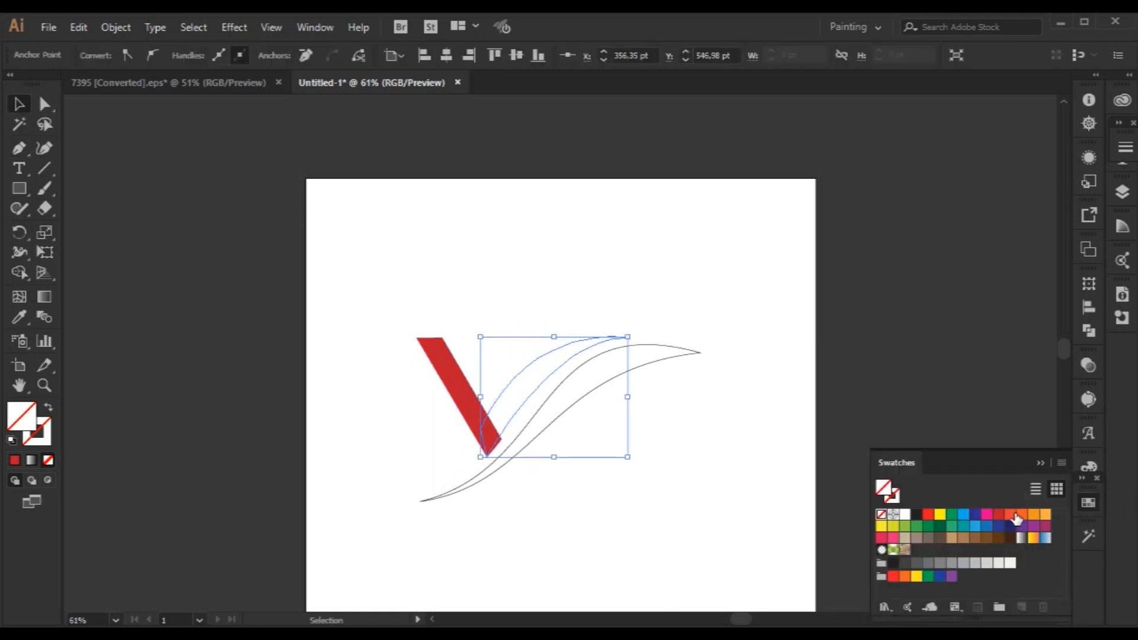
click(1011, 514)
click(1040, 464)
click(690, 446)
click(540, 381)
click(554, 474)
click(517, 401)
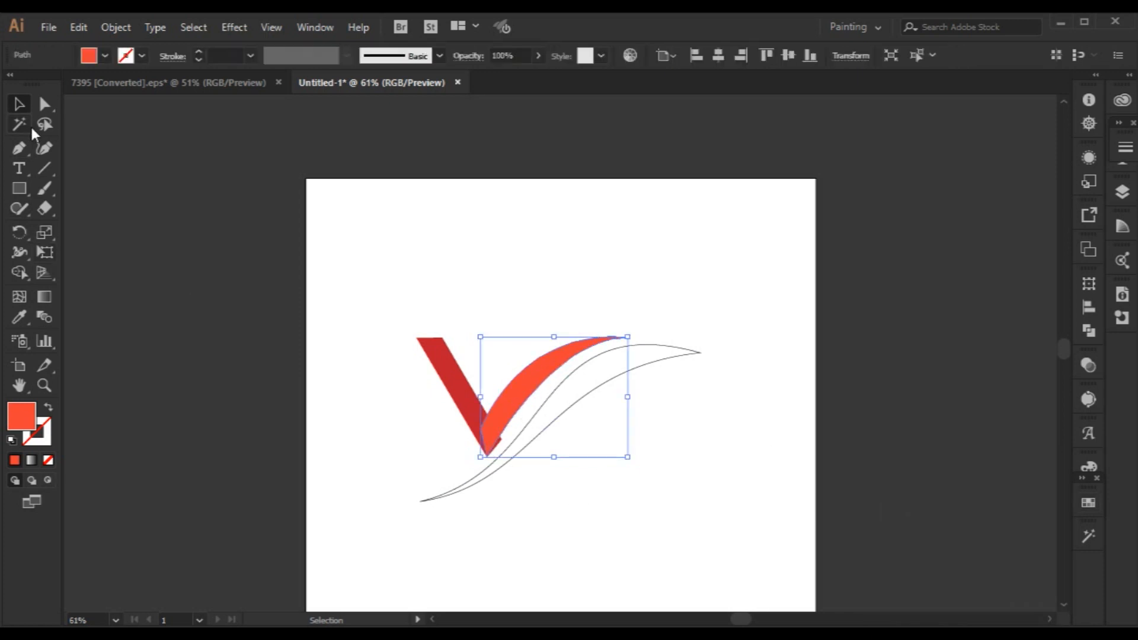
Reshape the curved arm's lower edge with its end-point handles so it follows the swoosh's upper curve.
key(a)
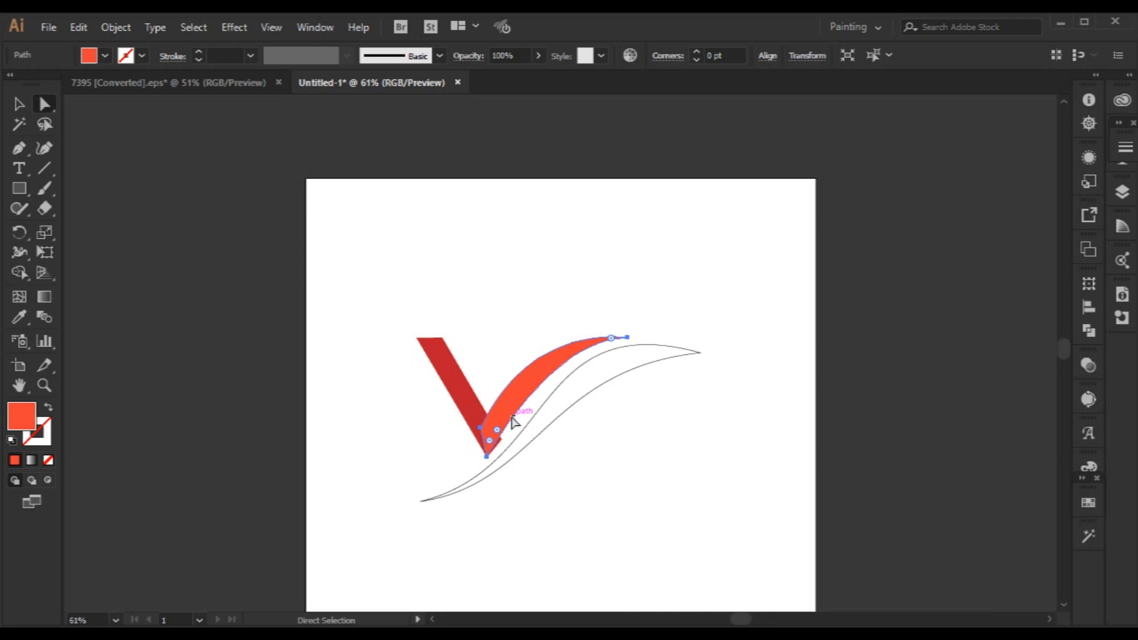
click(487, 456)
drag(507, 429, 532, 405)
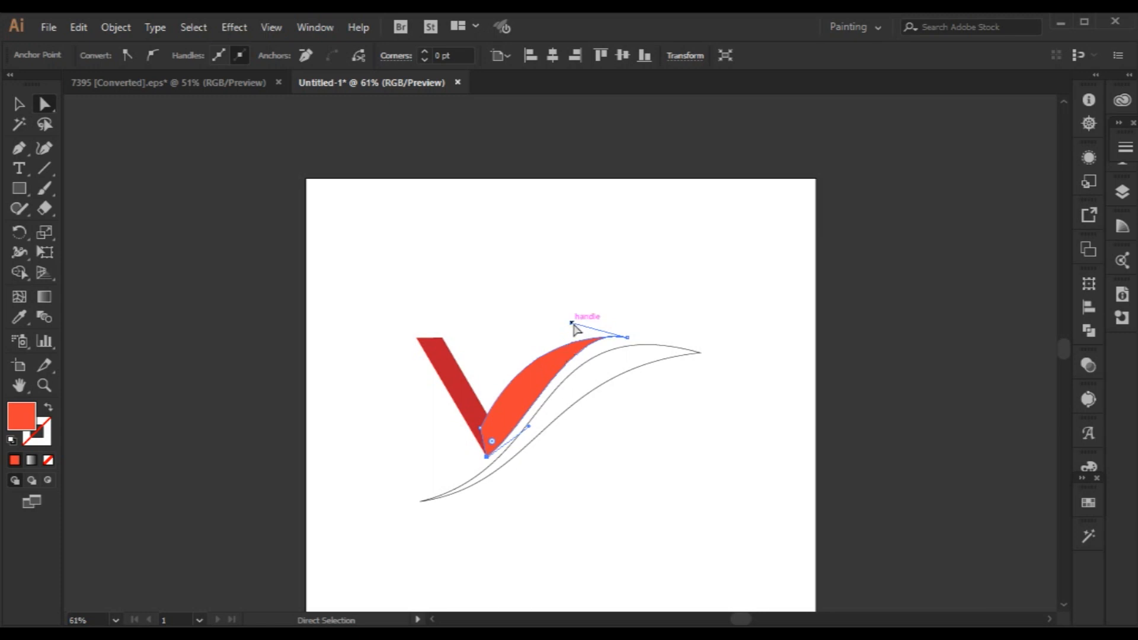
drag(573, 325, 541, 353)
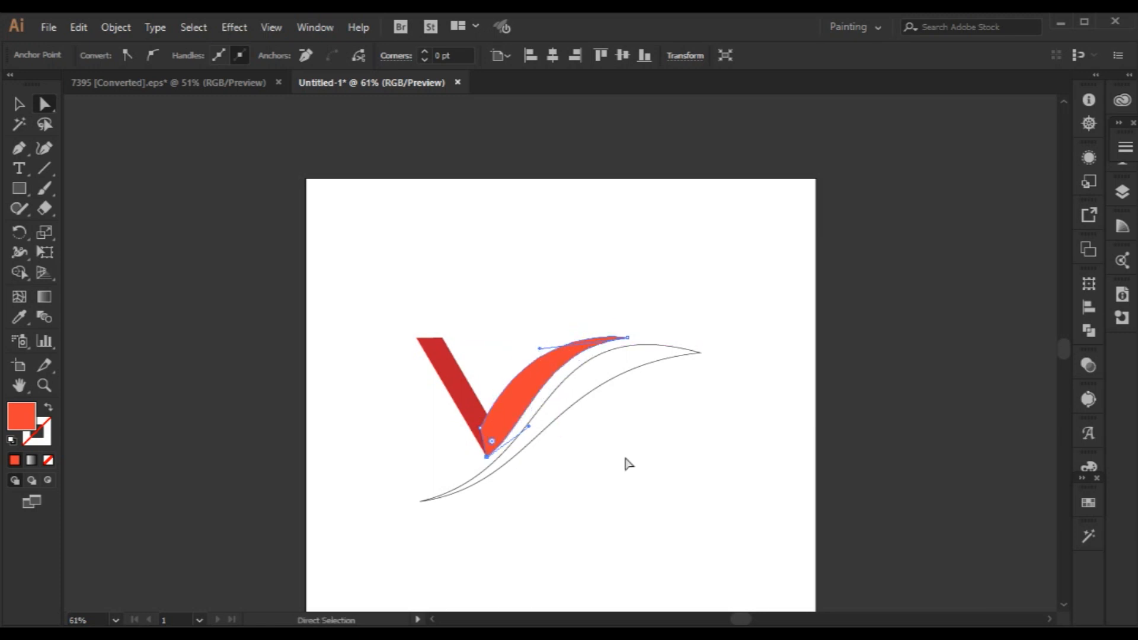
mouse_move(528, 427)
mouse_down()
mouse_move(546, 425)
mouse_move(535, 415)
mouse_up()
click(598, 446)
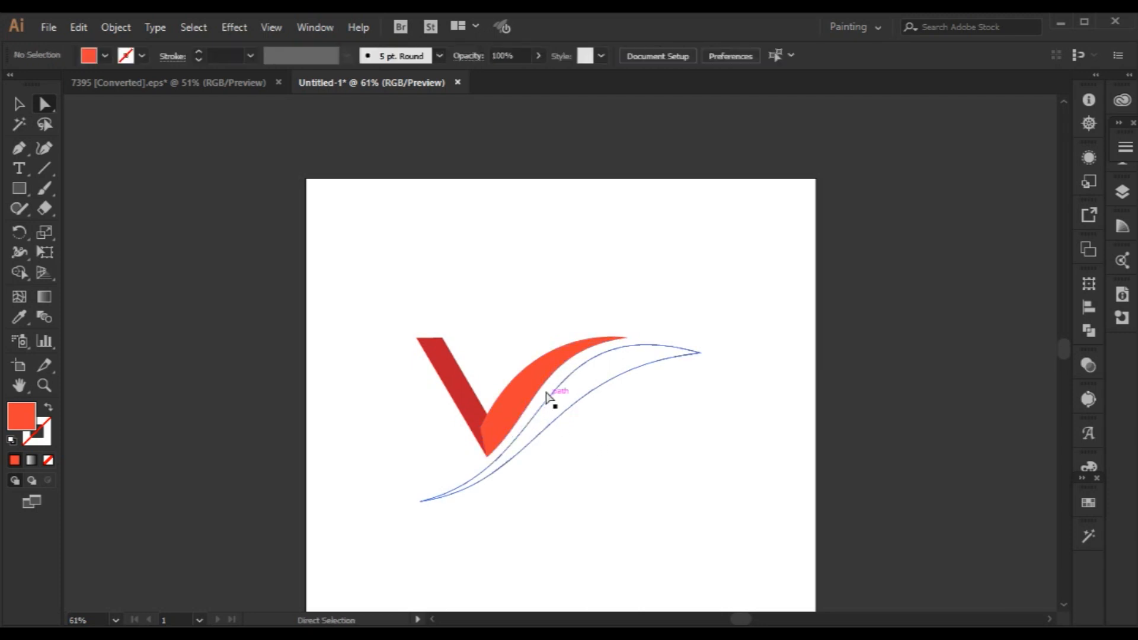
click(566, 371)
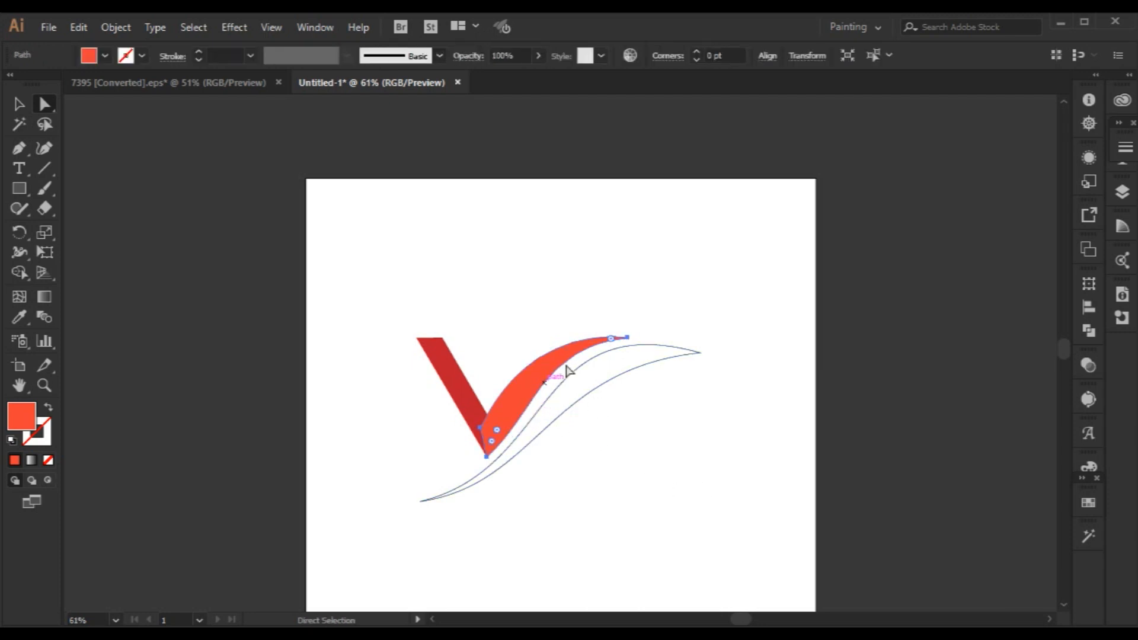
click(627, 338)
drag(540, 349, 535, 361)
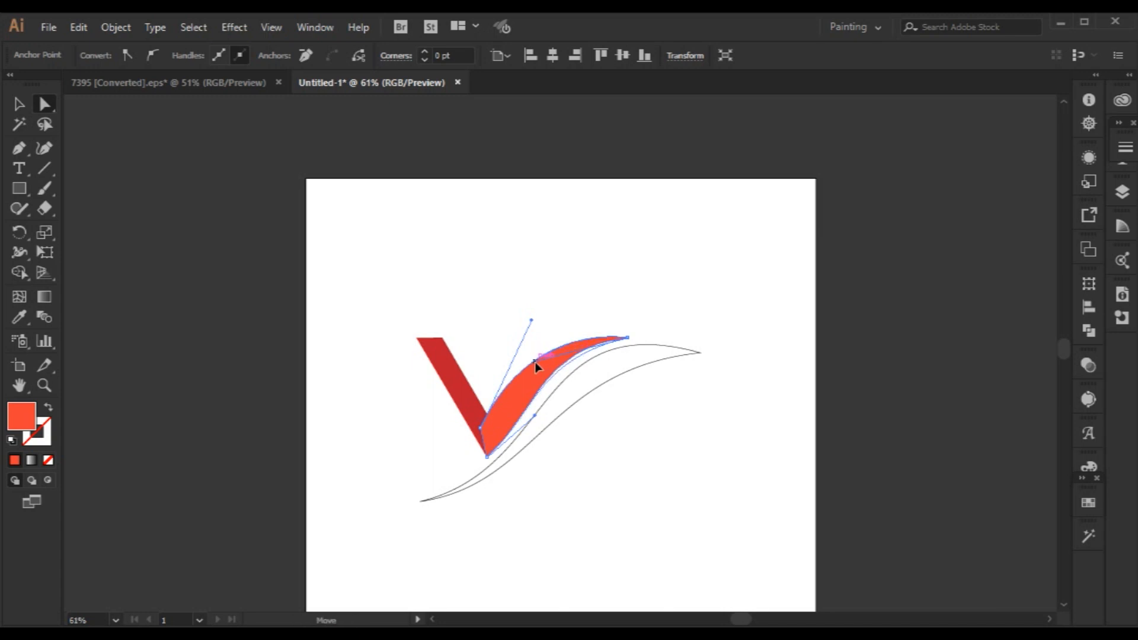
click(664, 471)
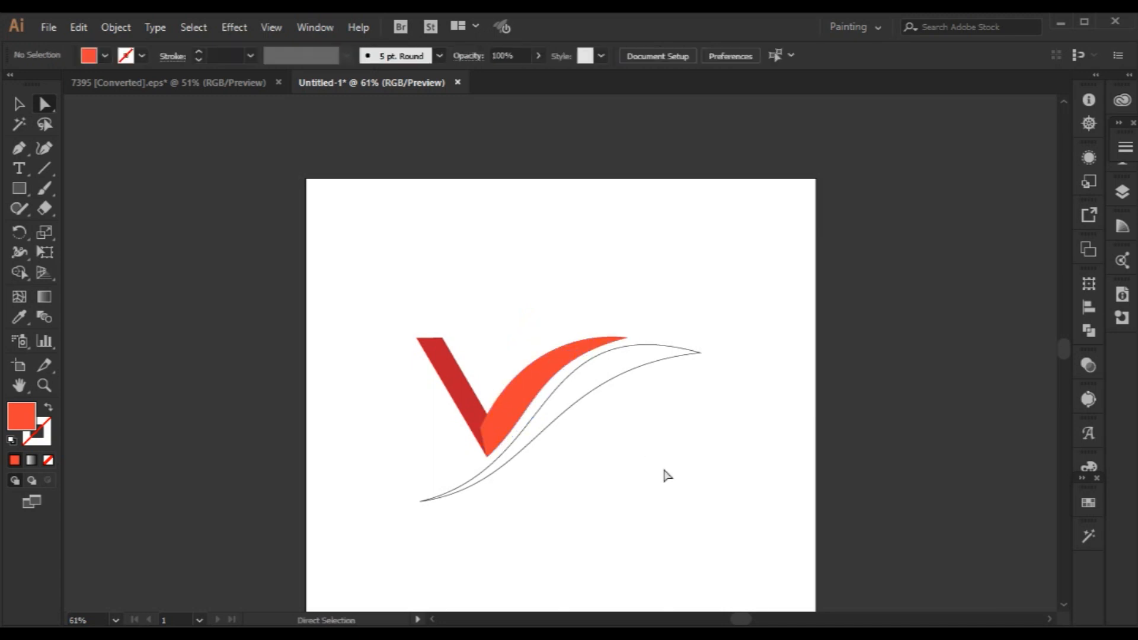
Flatten the curved arm's upper edge and shift its inner corner anchor up and left into the red arm.
click(548, 378)
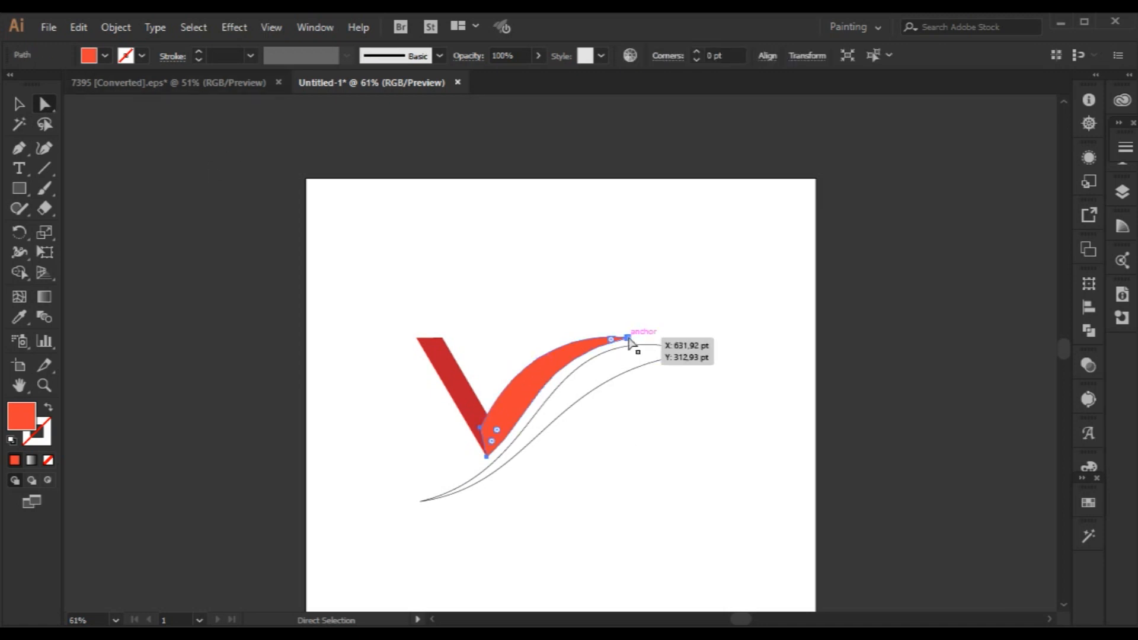
click(557, 375)
drag(507, 390, 510, 397)
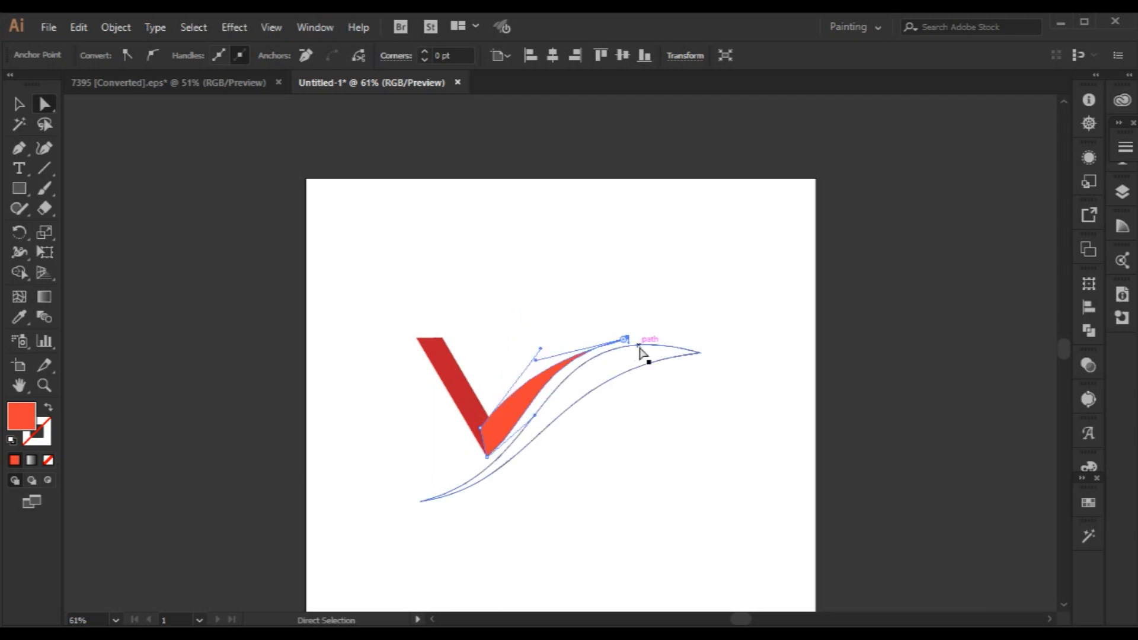
drag(629, 342, 548, 344)
drag(480, 428, 475, 415)
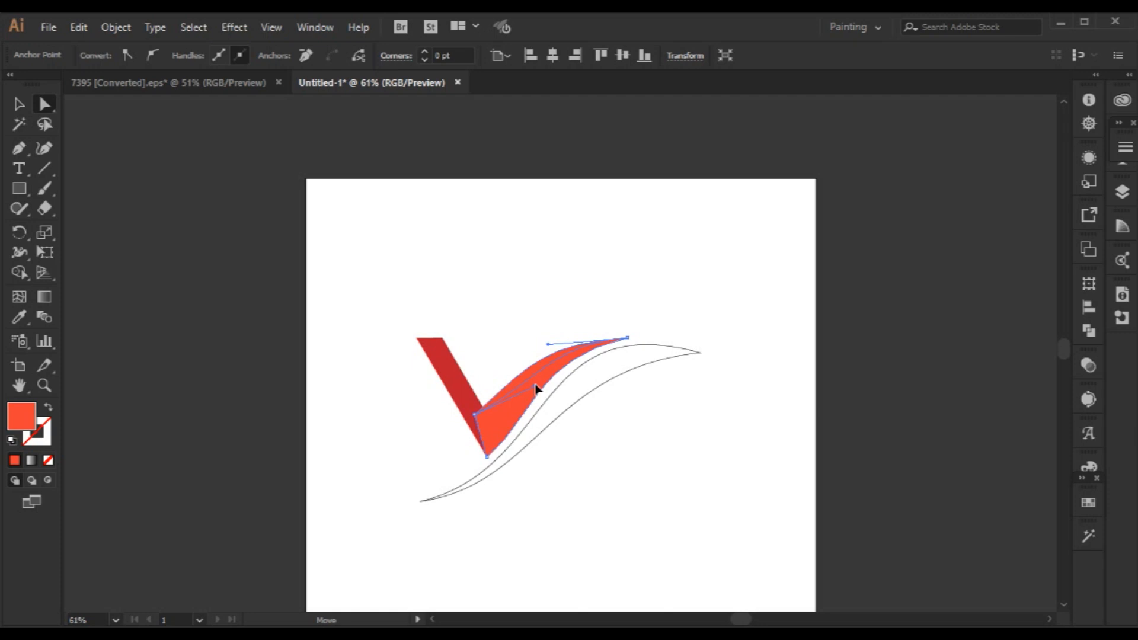
click(665, 463)
Nudge the swoosh outline slightly left and down beneath the V.
scroll(666, 463, up, 1)
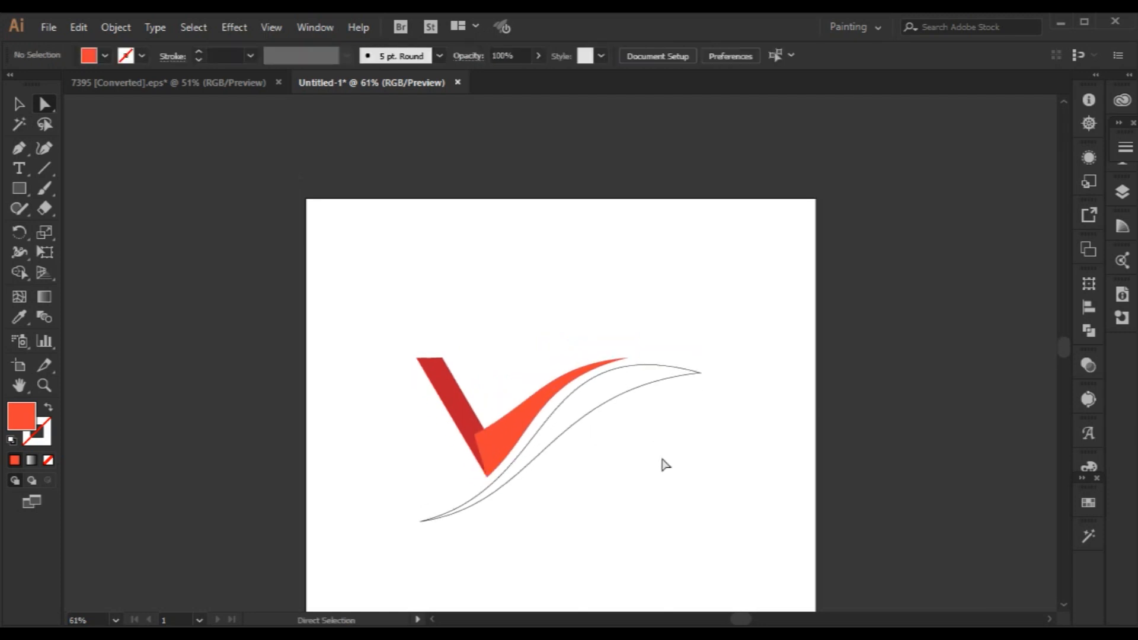
scroll(666, 465, down, 5)
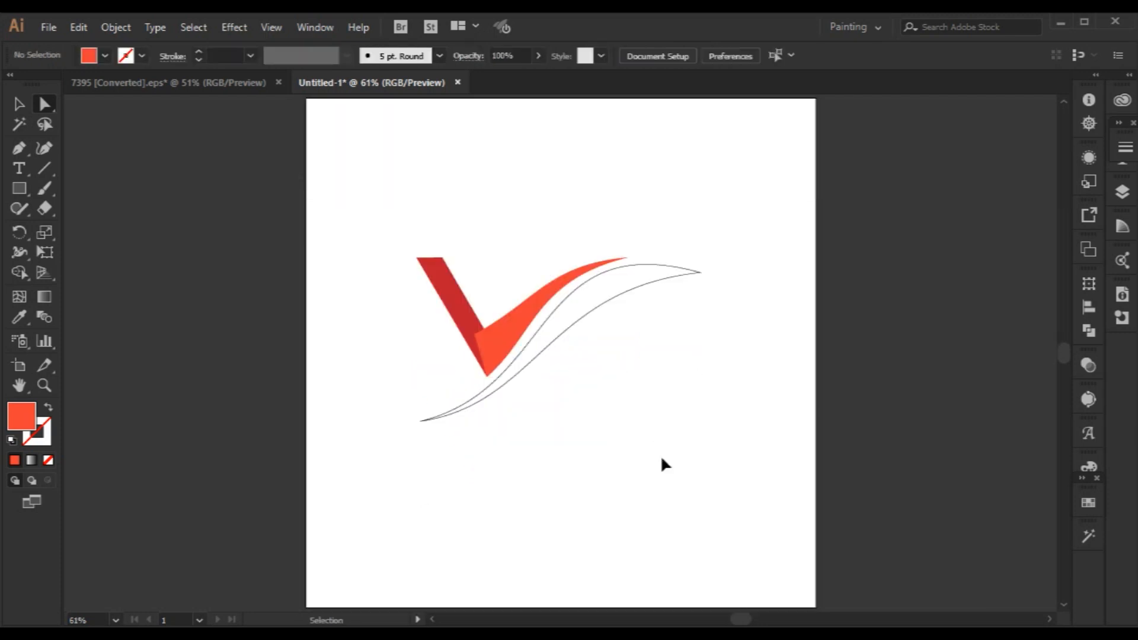
click(561, 339)
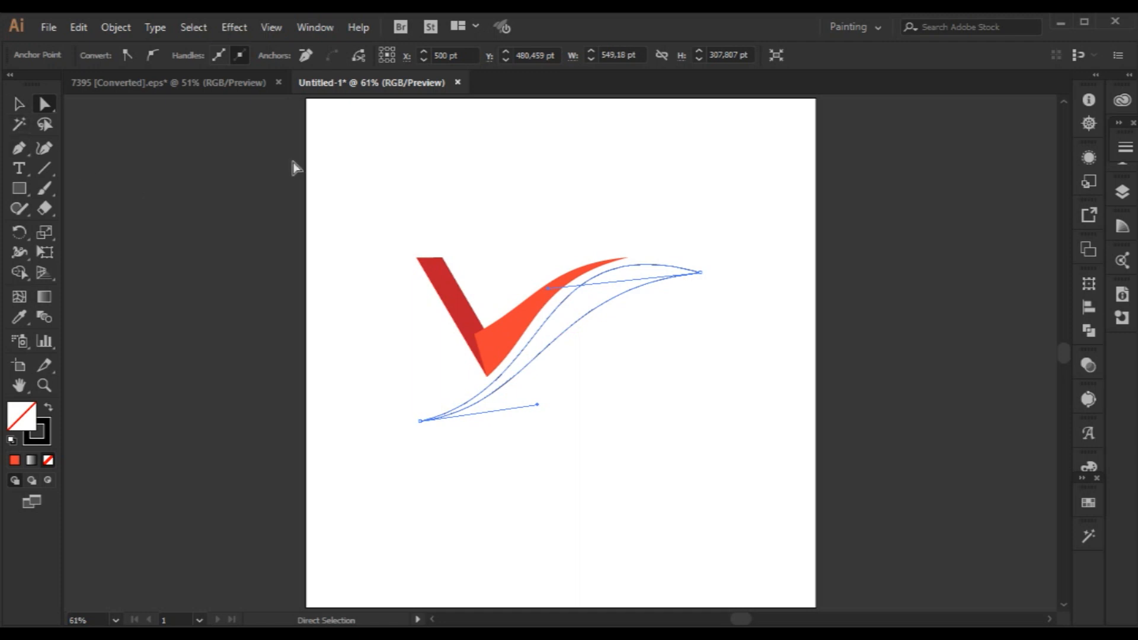
click(110, 132)
click(19, 105)
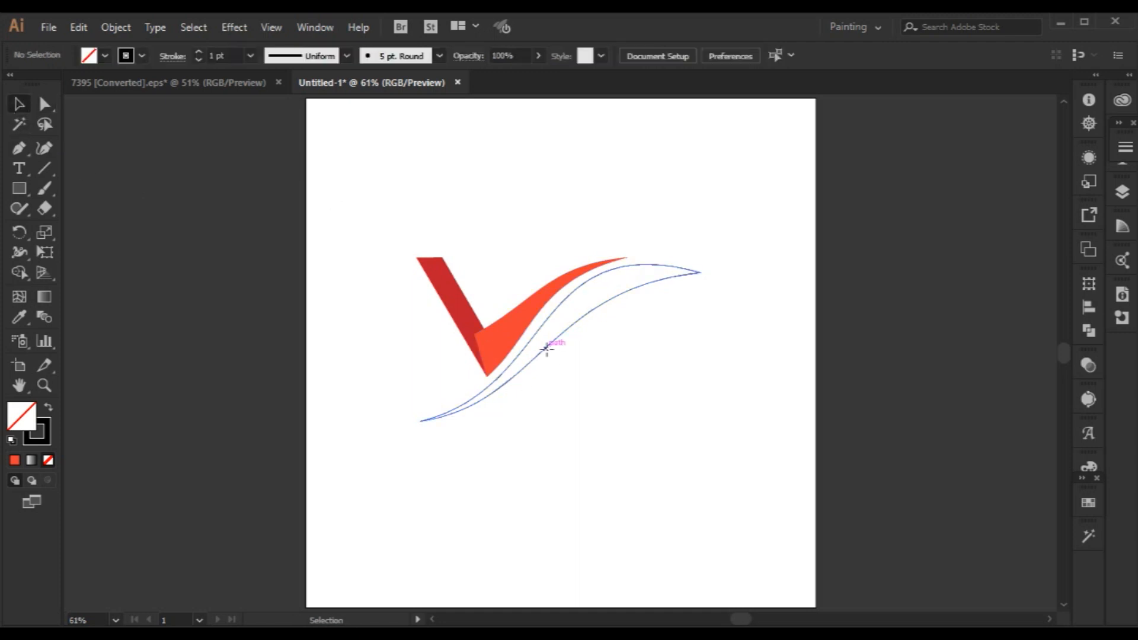
click(546, 353)
key(Left)
key(Left)
key(Left)
key(Left)
key(Left)
key(Left)
key(Left)
key(Left)
key(Left)
key(Left)
key(Left)
key(Left)
key(Left)
key(Left)
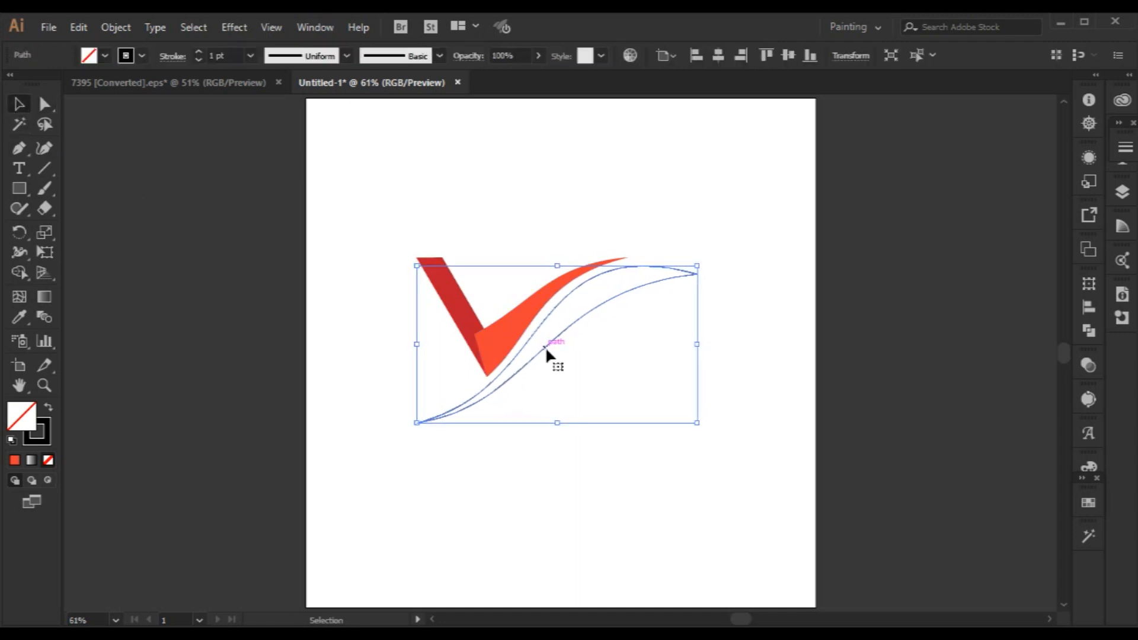
key(Down)
key(Down)
key(Down)
key(Down)
key(Left)
key(Left)
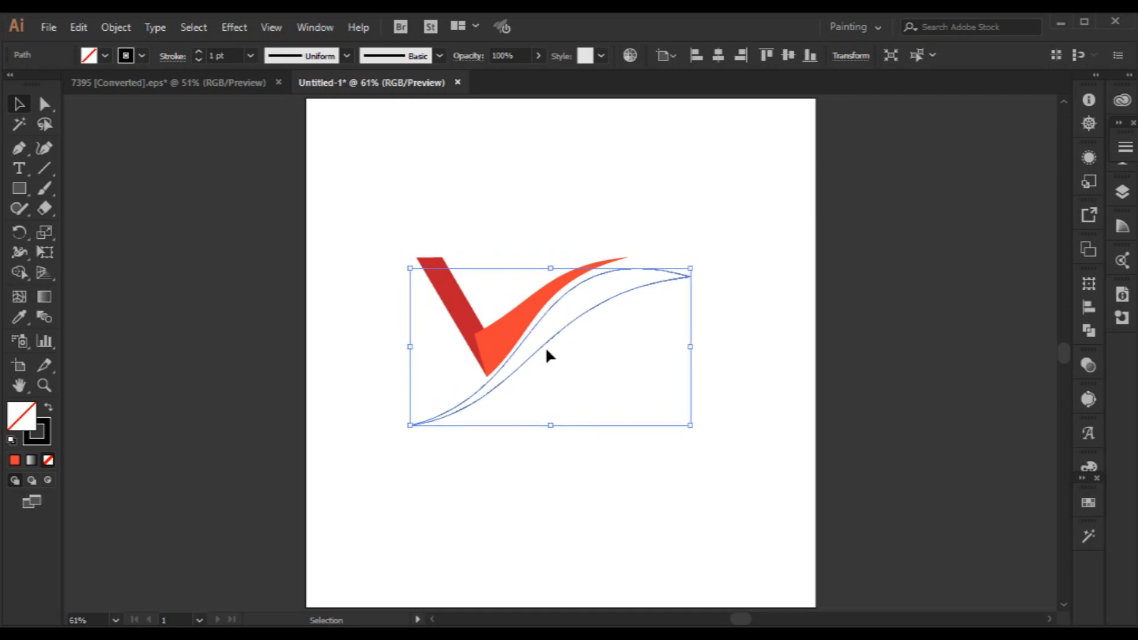
key(Right)
key(Right)
key(Right)
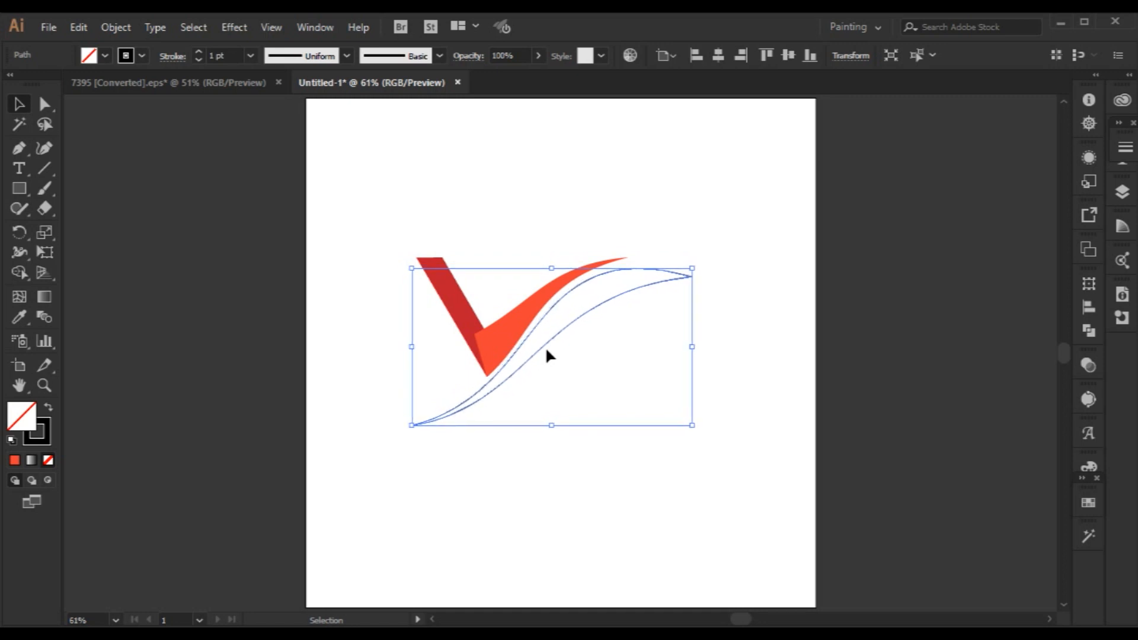
Unite the red left arm and the orange-red curved arm into a single V shape with Pathfinder.
click(686, 229)
drag(356, 193, 501, 355)
click(1090, 330)
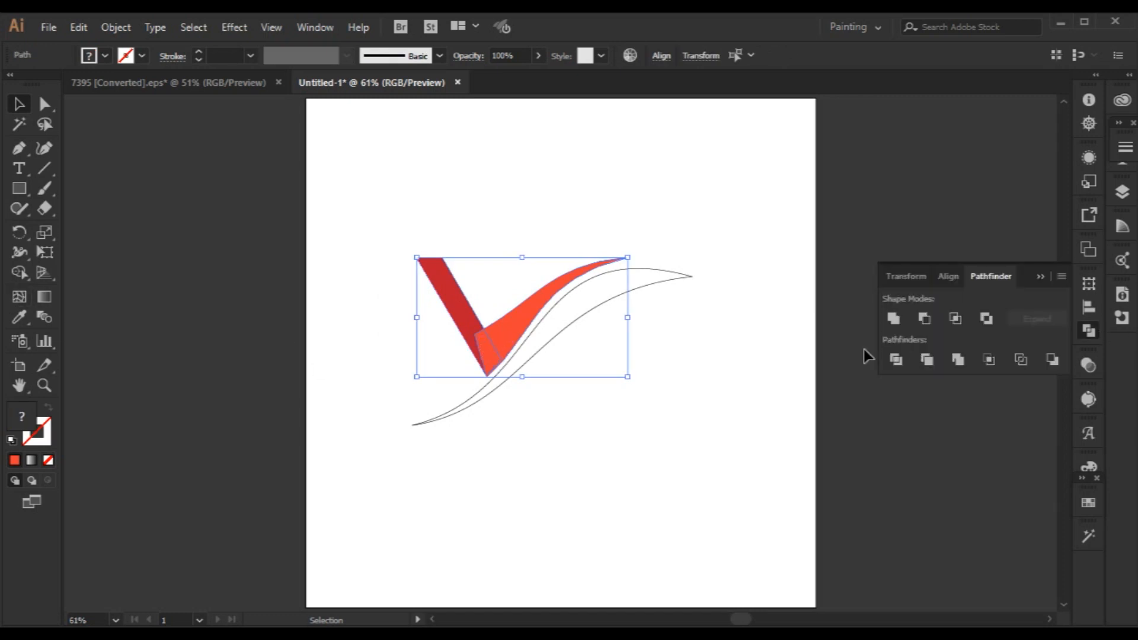
click(894, 318)
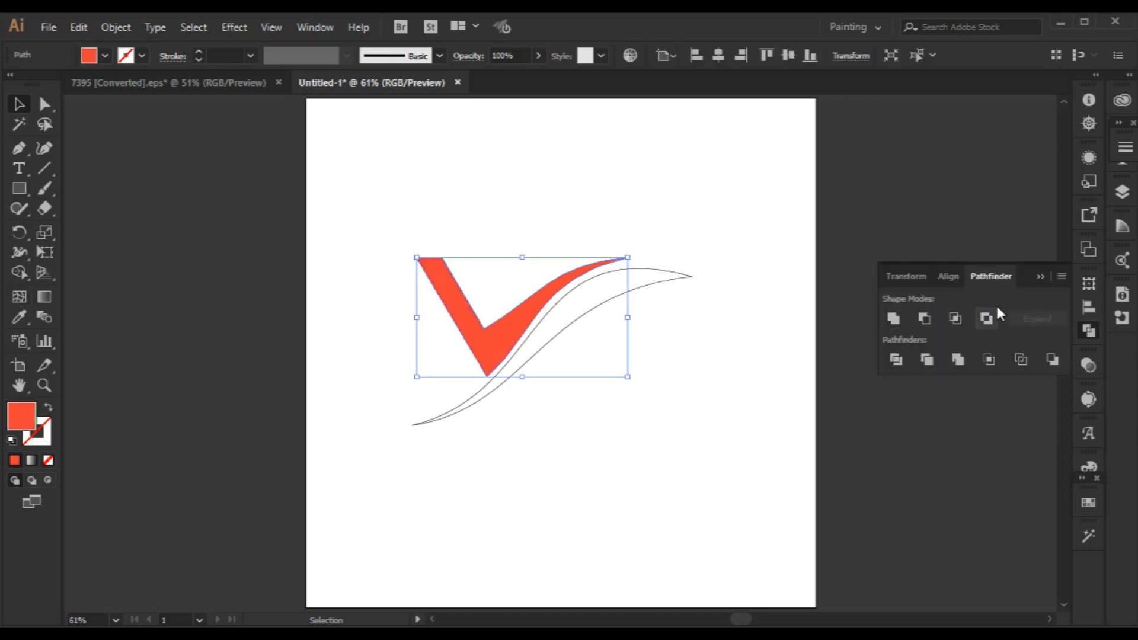
click(651, 492)
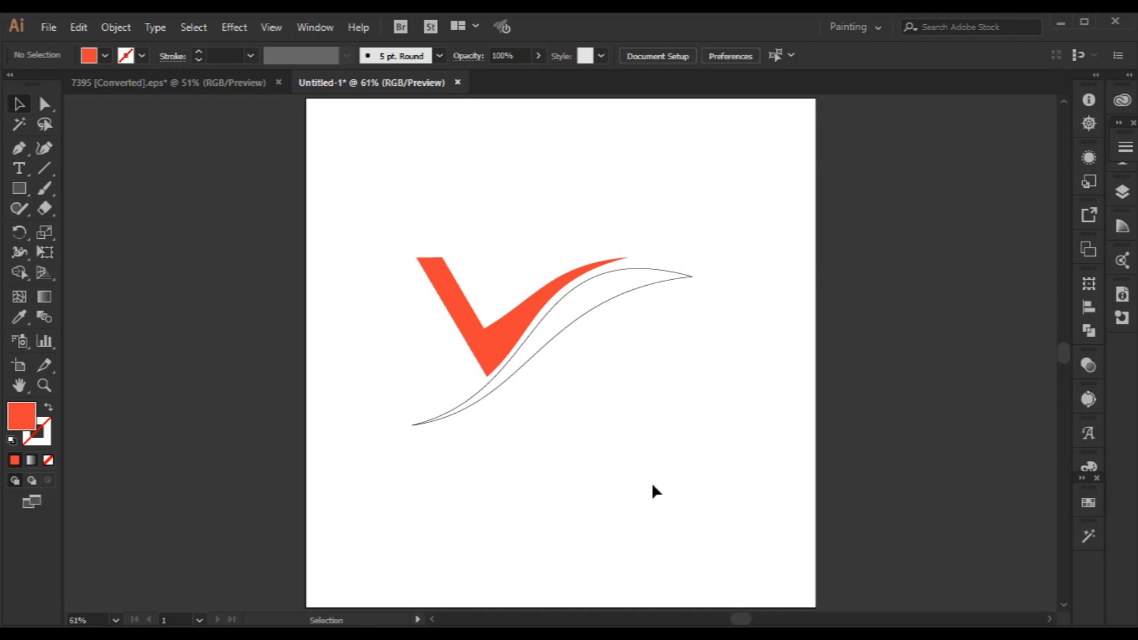
Fill the V and the swoosh with the light blue swatch and remove the stroke from both shapes.
click(569, 326)
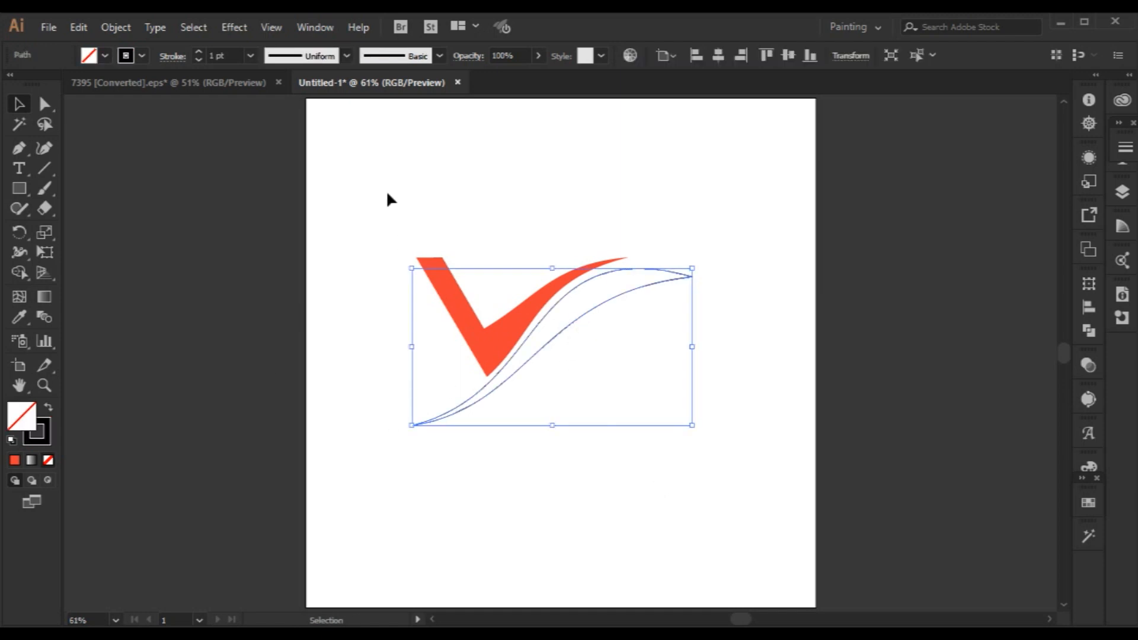
drag(387, 193, 659, 473)
click(1089, 505)
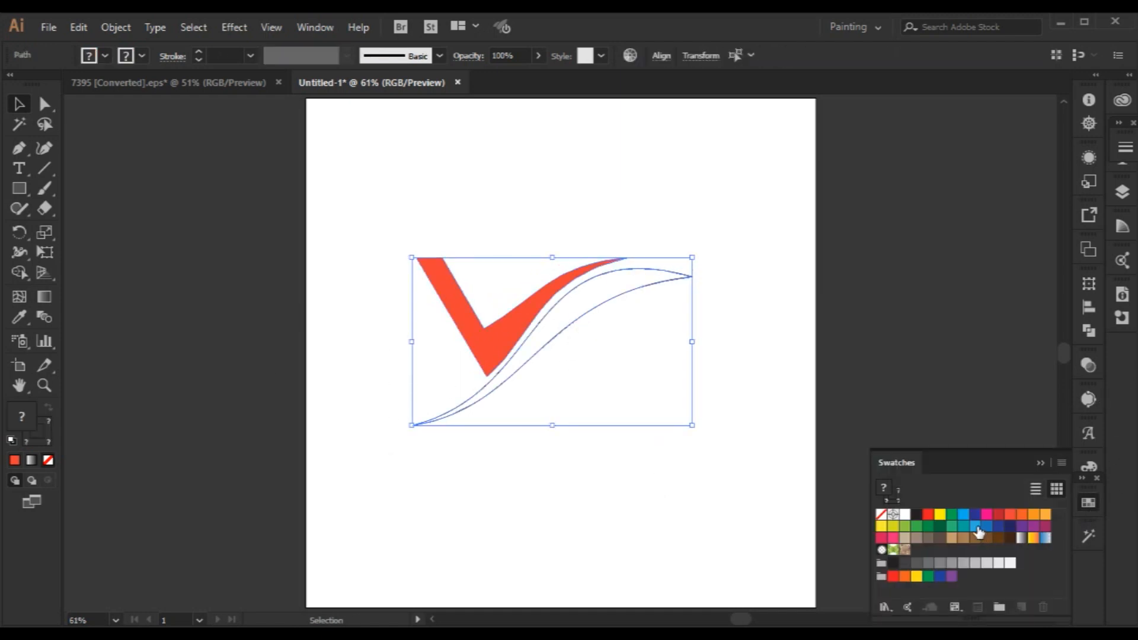
click(975, 526)
click(1041, 464)
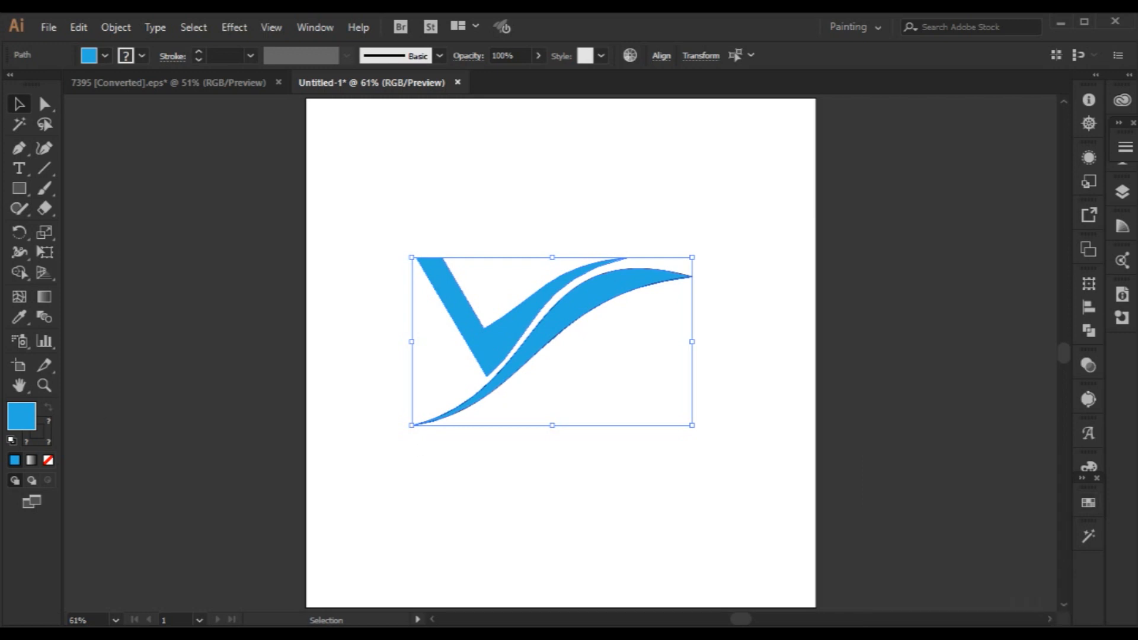
click(50, 442)
click(49, 460)
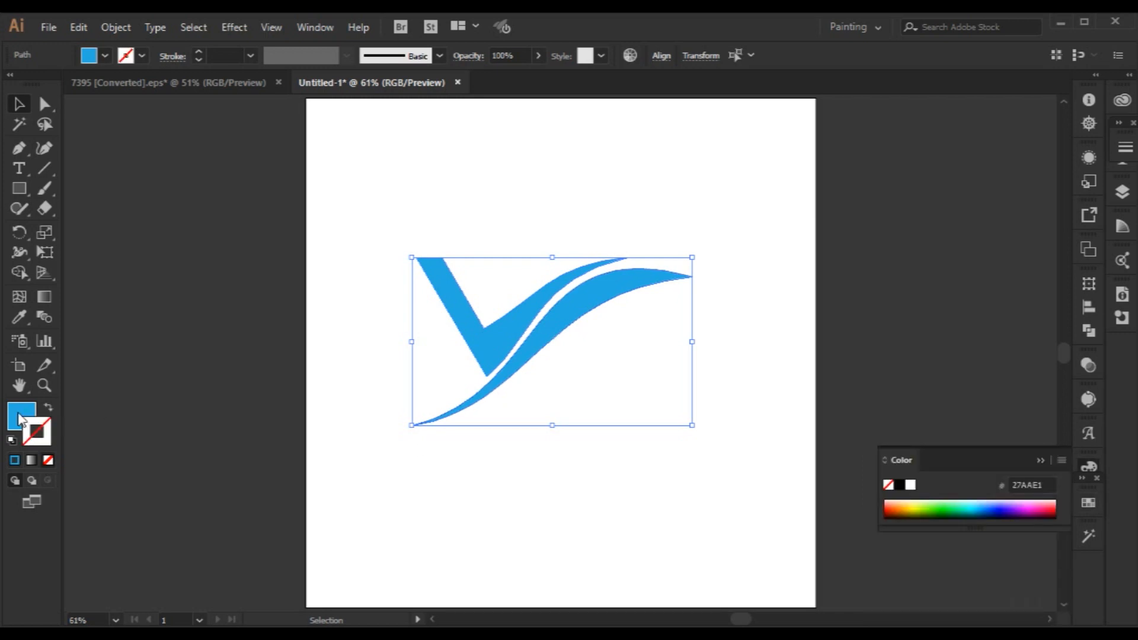
click(1037, 464)
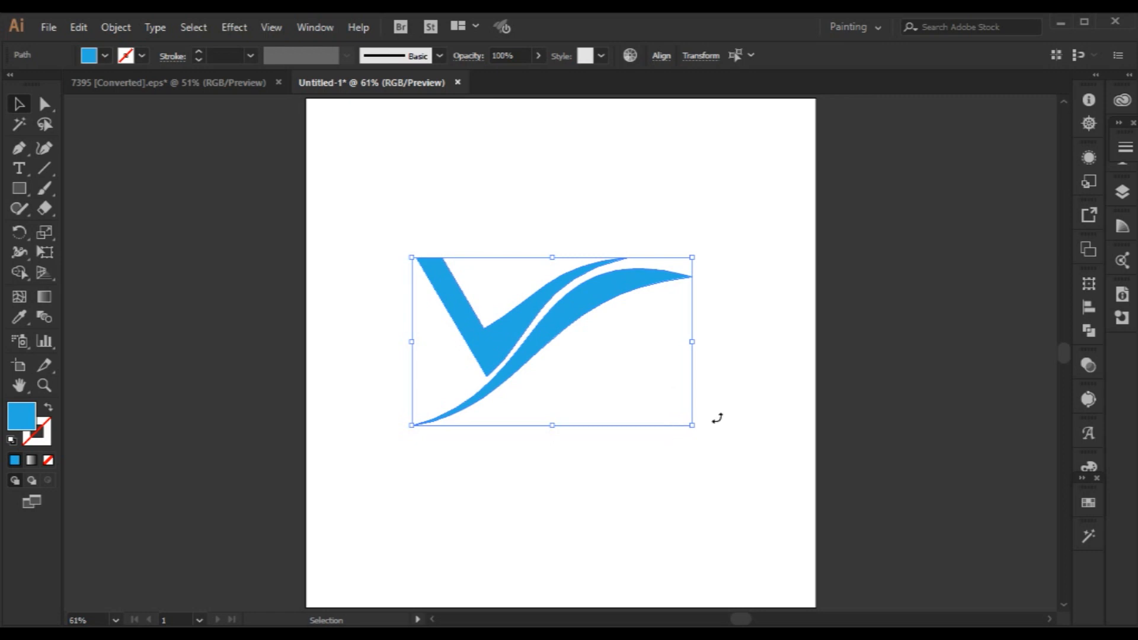
click(763, 400)
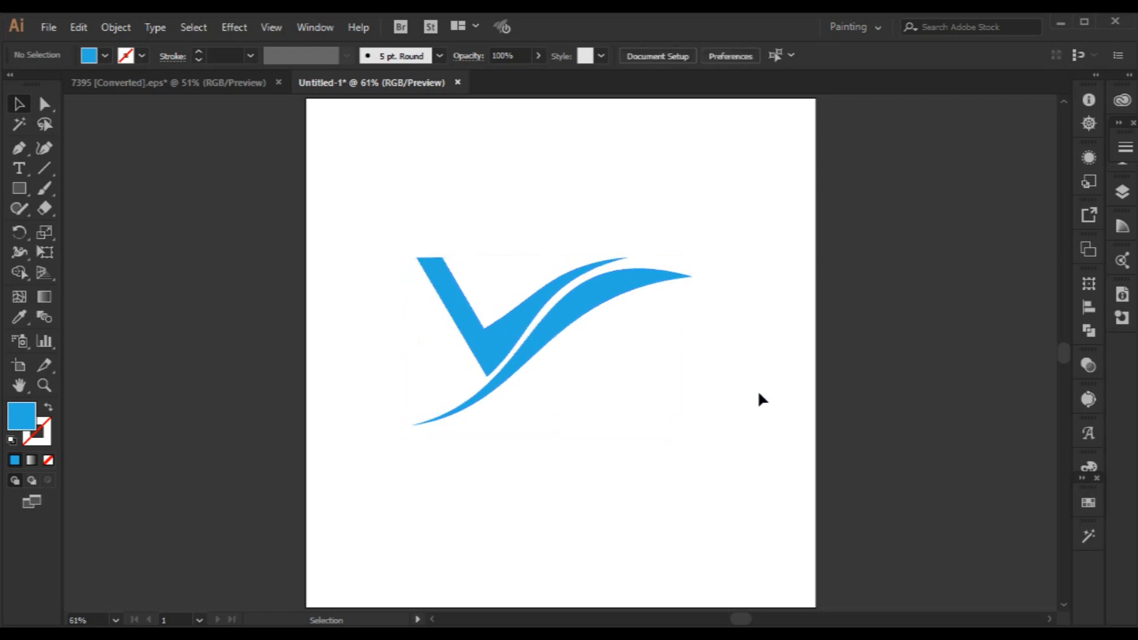
click(604, 300)
ctrl+click(606, 299)
key(ctrl+a)
click(18, 272)
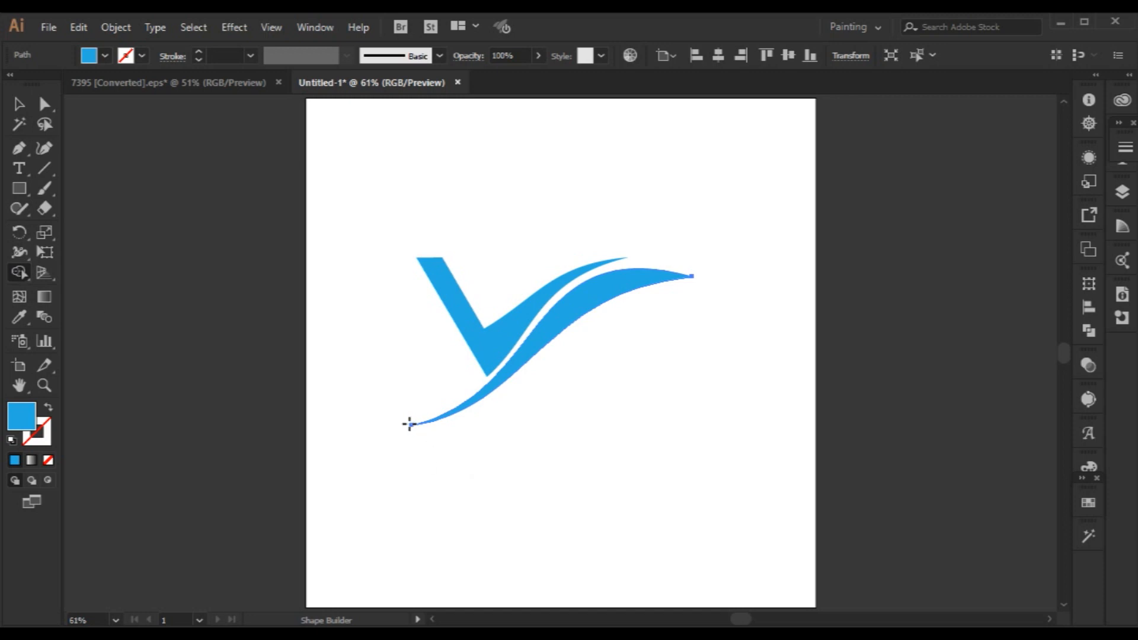
click(14, 97)
click(318, 249)
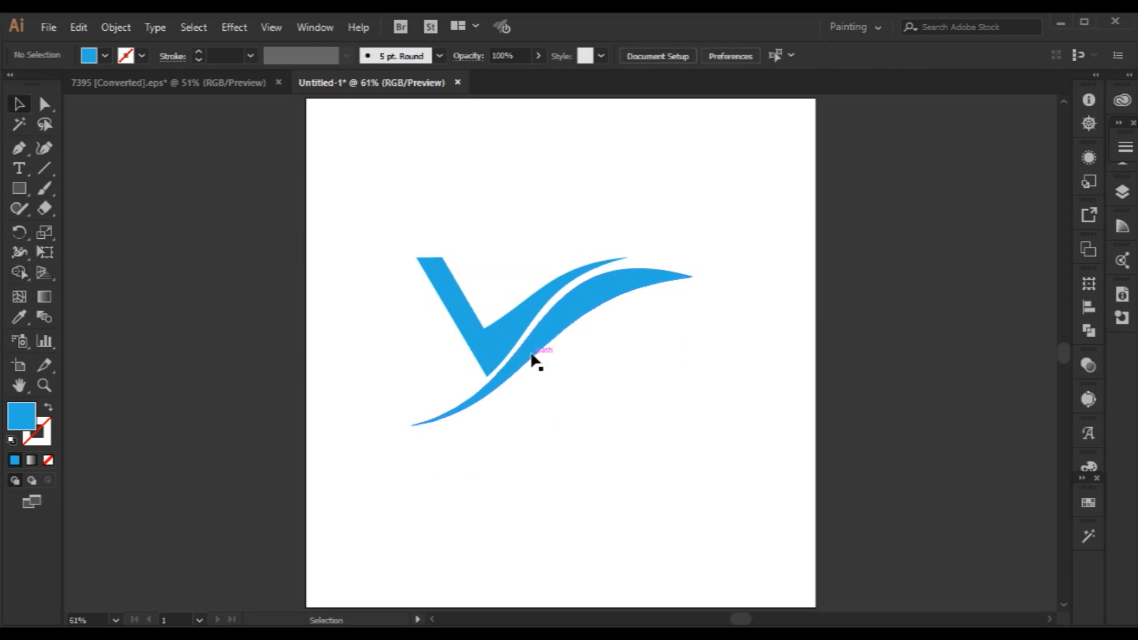
drag(526, 353, 557, 402)
key(ctrl+z)
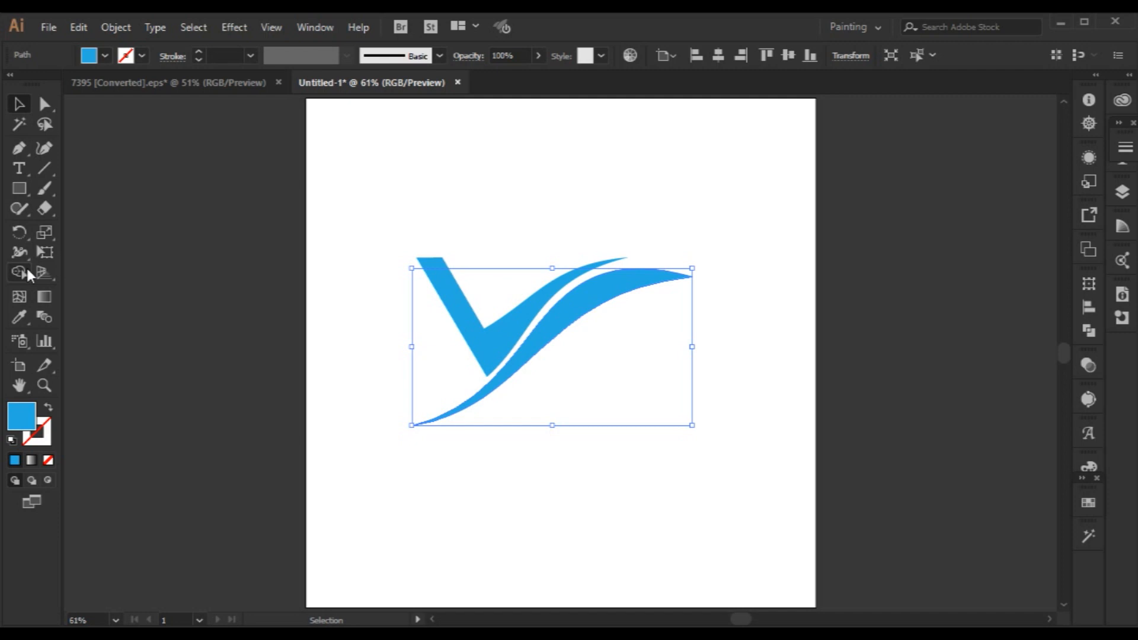
Add a copy of the swoosh rotated slightly clockwise around its lower-left tip, splitting the wing end into two points.
click(19, 232)
click(413, 426)
drag(694, 280, 701, 304)
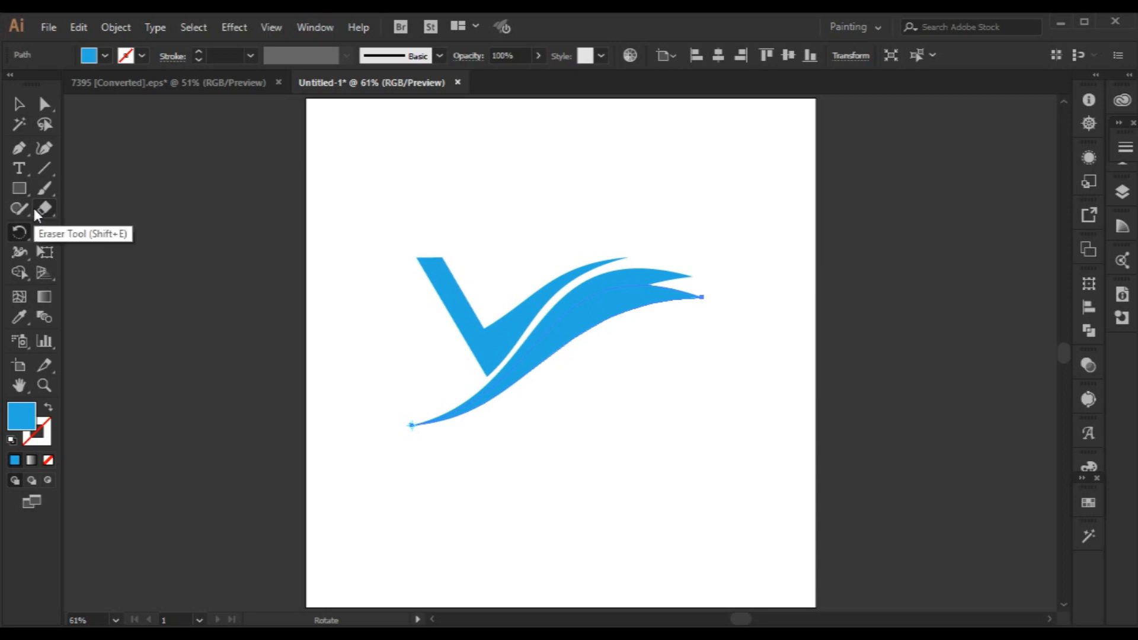
click(19, 103)
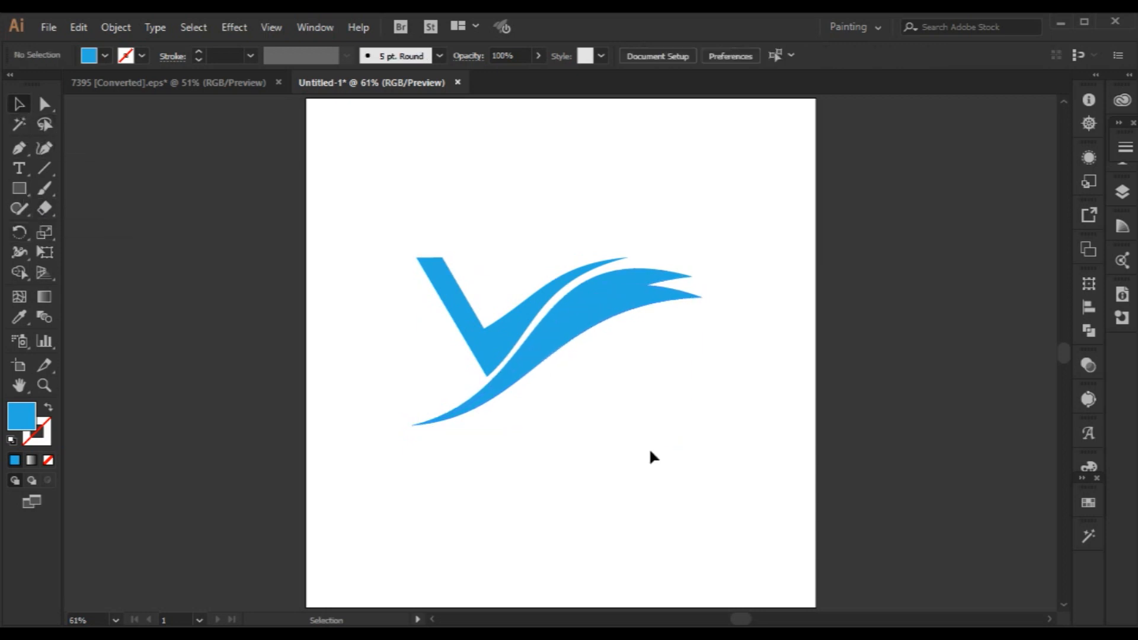
drag(478, 348, 462, 360)
click(554, 442)
key(ctrl+z)
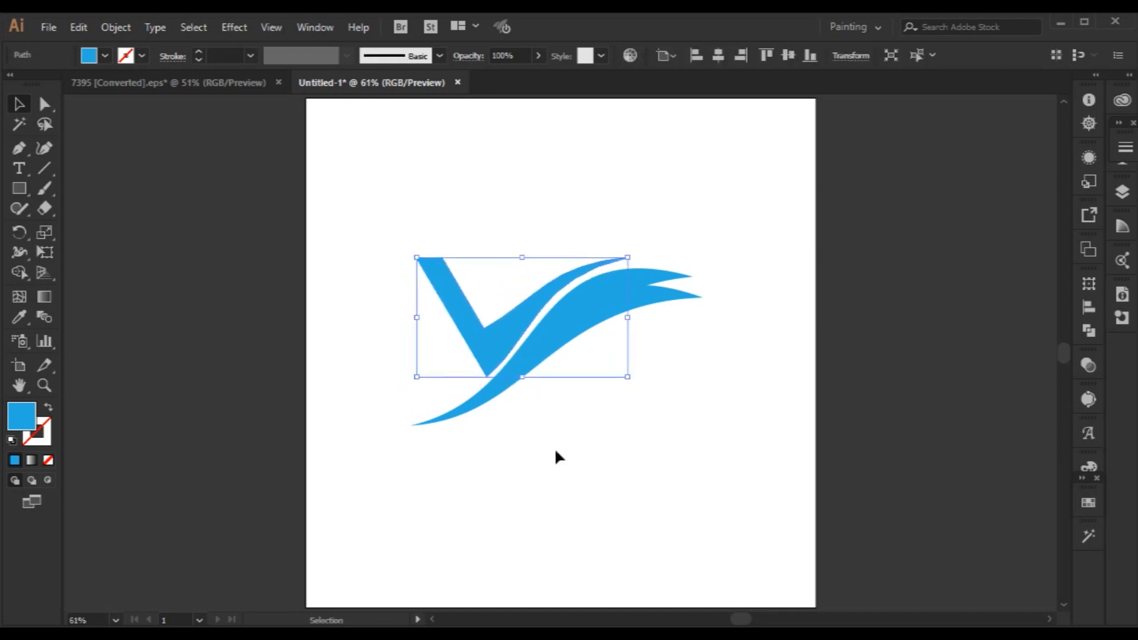
Nudge the blue V slightly right and up to narrow its gap with the swoosh.
click(600, 474)
click(503, 342)
key(Right)
key(Right)
key(Right)
key(Right)
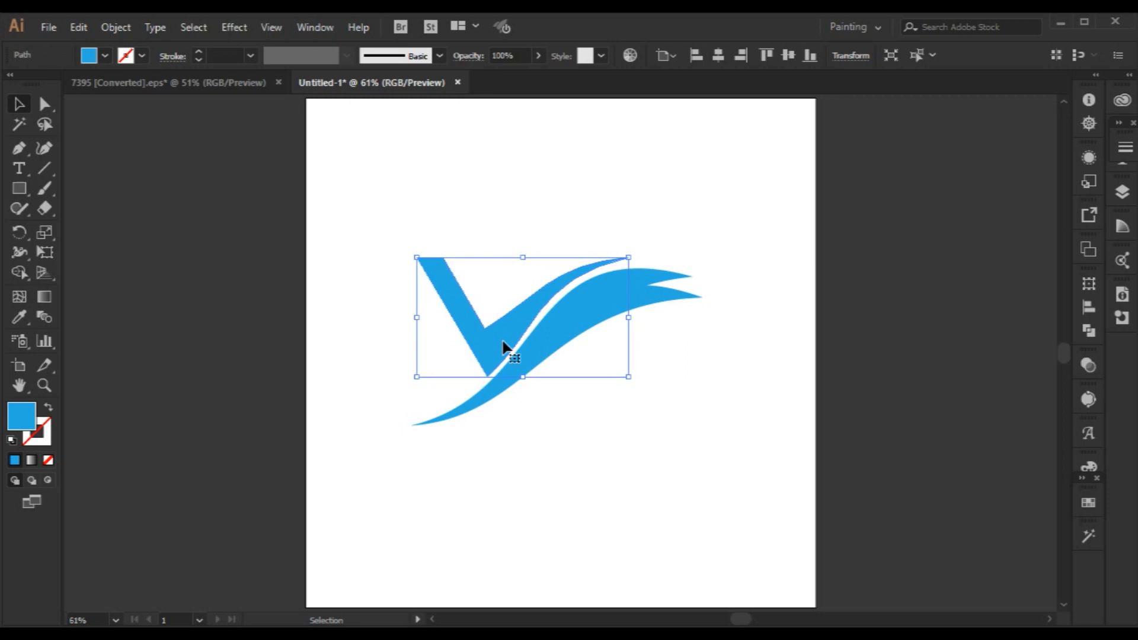
key(Right)
key(Right)
key(Right)
key(Right)
key(Up)
key(Up)
key(Up)
key(Up)
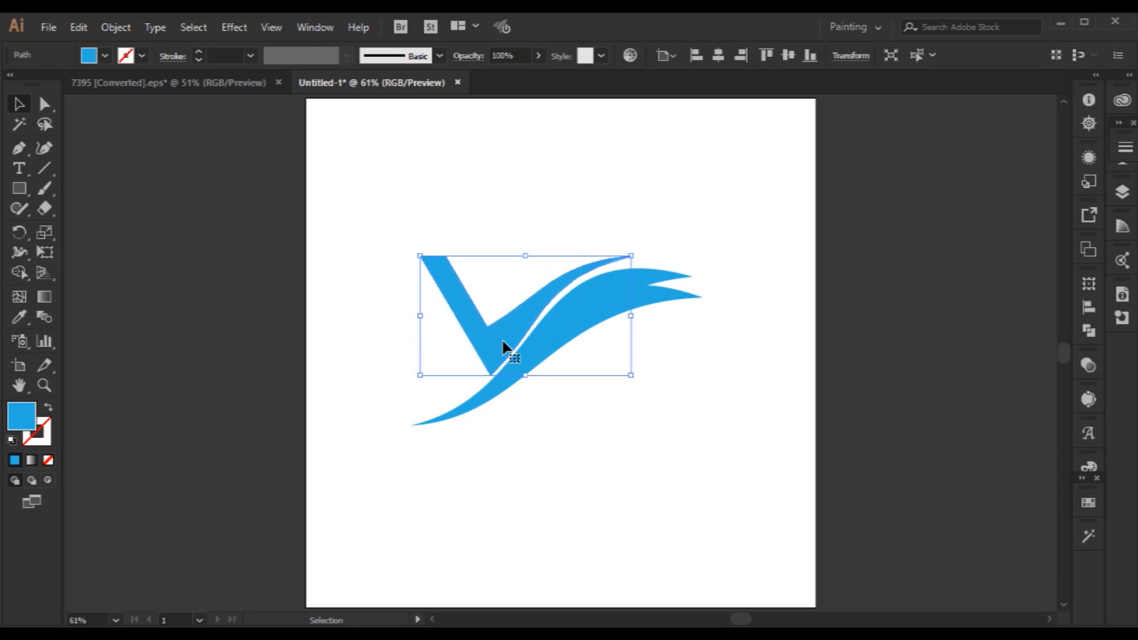
click(526, 465)
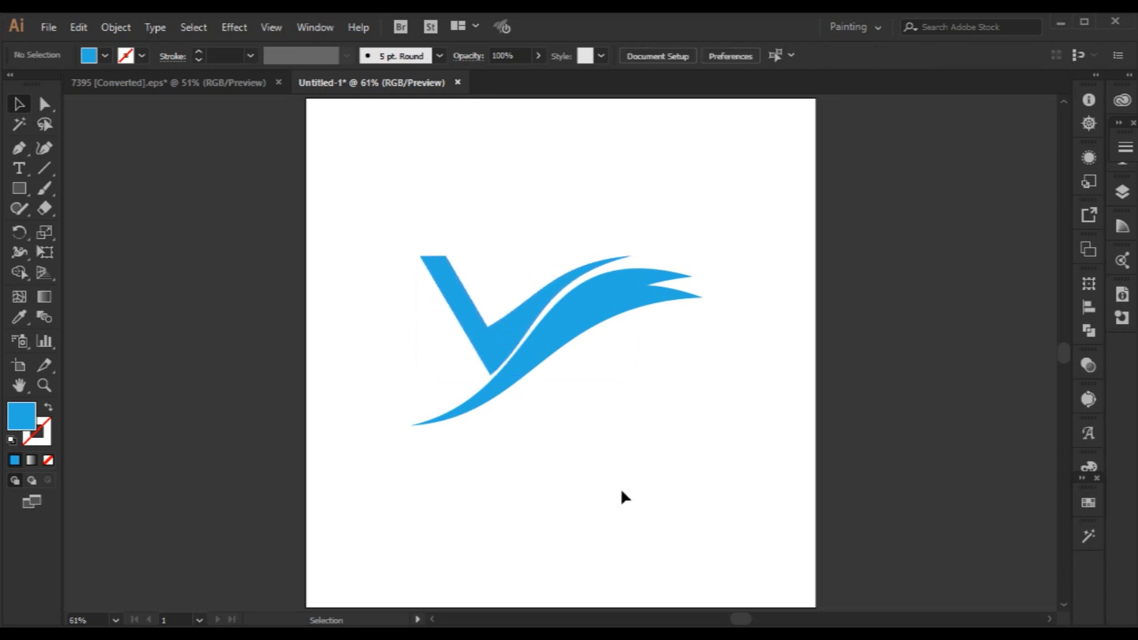
Select the V and both swooshes and dock the Swatches panel at the end of the collapsed panel column.
scroll(732, 483, up, 2)
scroll(732, 483, down, 1)
click(589, 320)
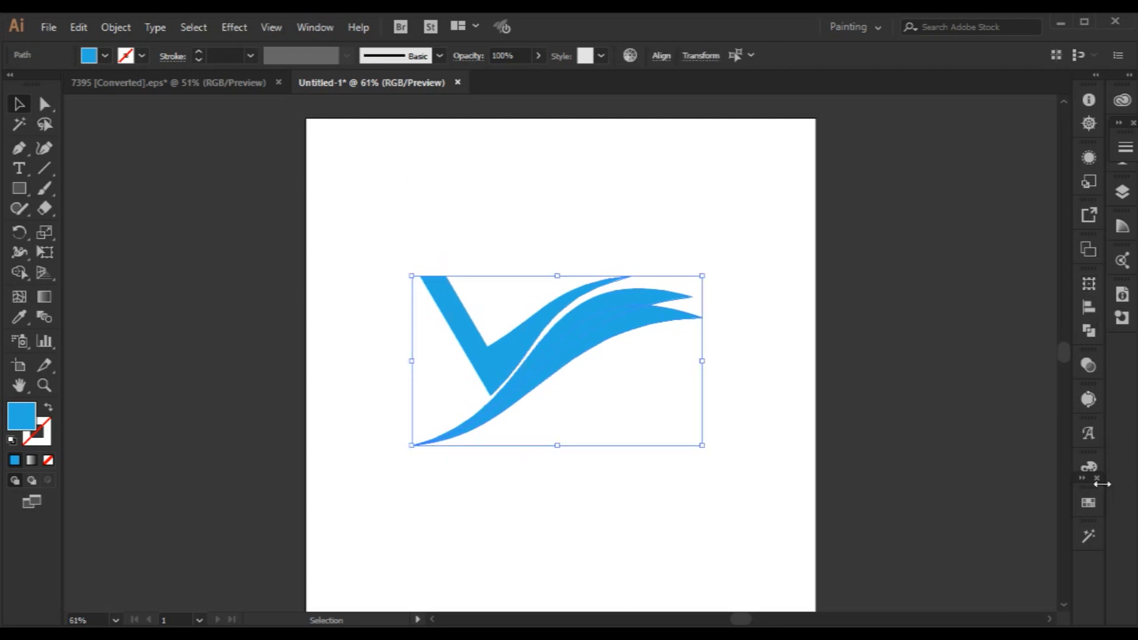
click(1089, 502)
drag(1097, 490, 906, 407)
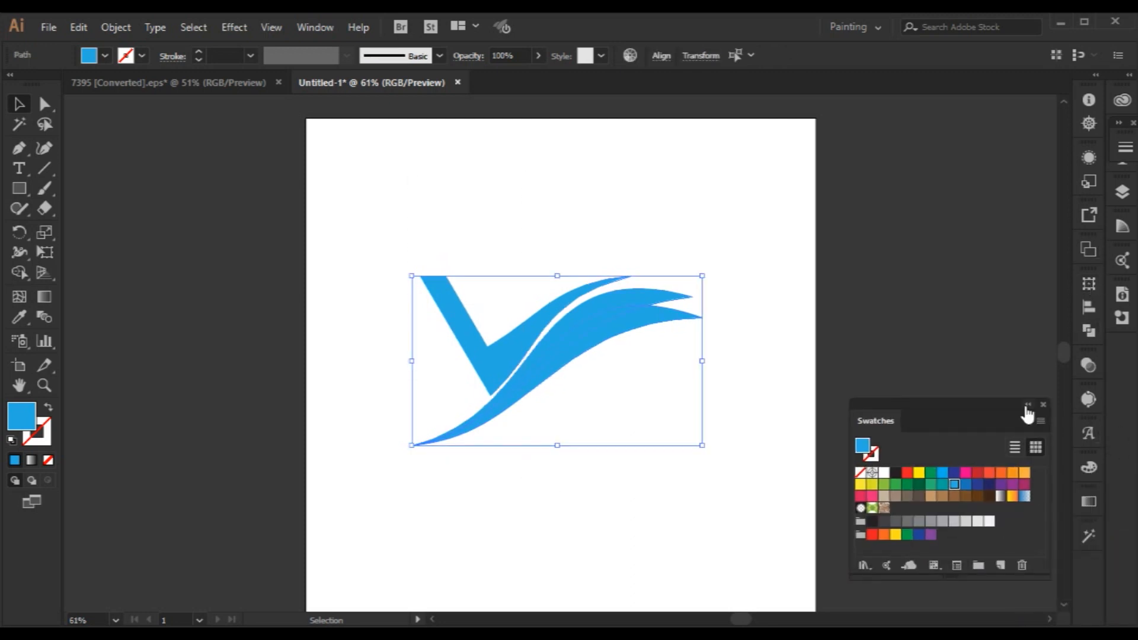
drag(1010, 414, 1089, 567)
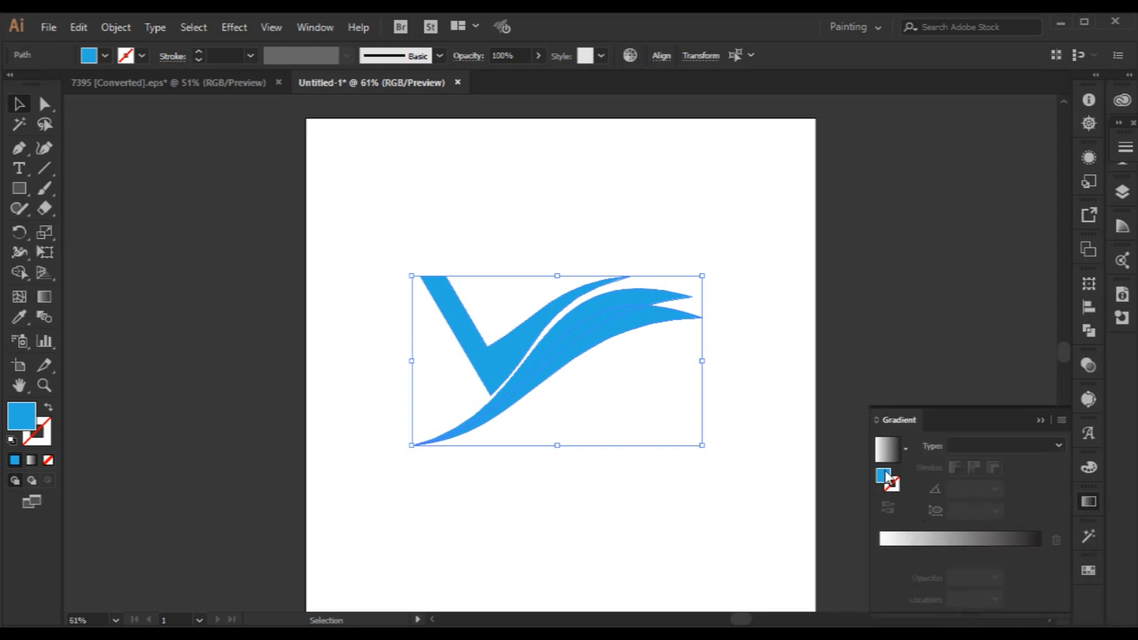
Apply a linear white-to-light-blue gradient to the logo by adding a blue stop, removing the black stop and moving blue to 98.72%.
click(959, 540)
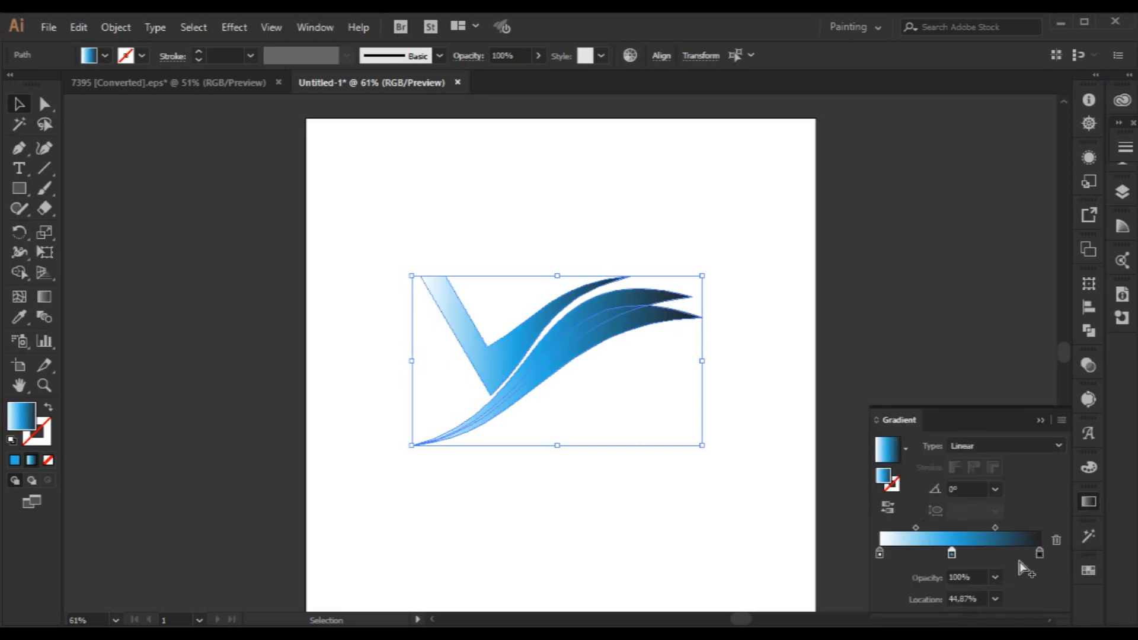
click(1057, 540)
drag(952, 553, 1038, 554)
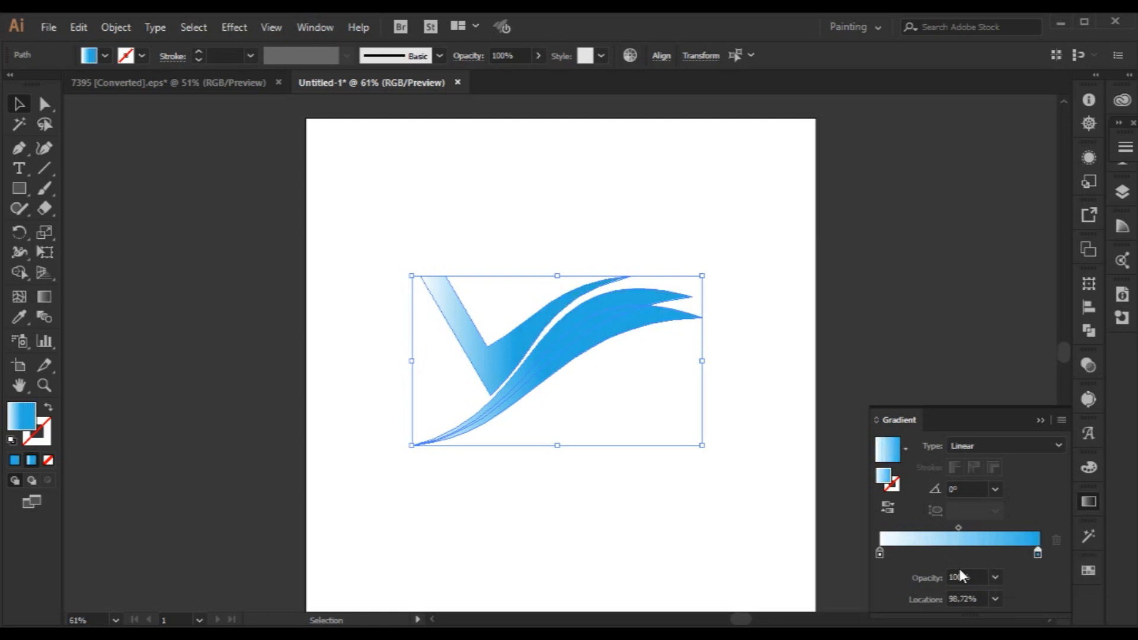
Recolour the gradient's white starting stop with a medium blue swatch and lower its green value to about 102.
double_click(880, 553)
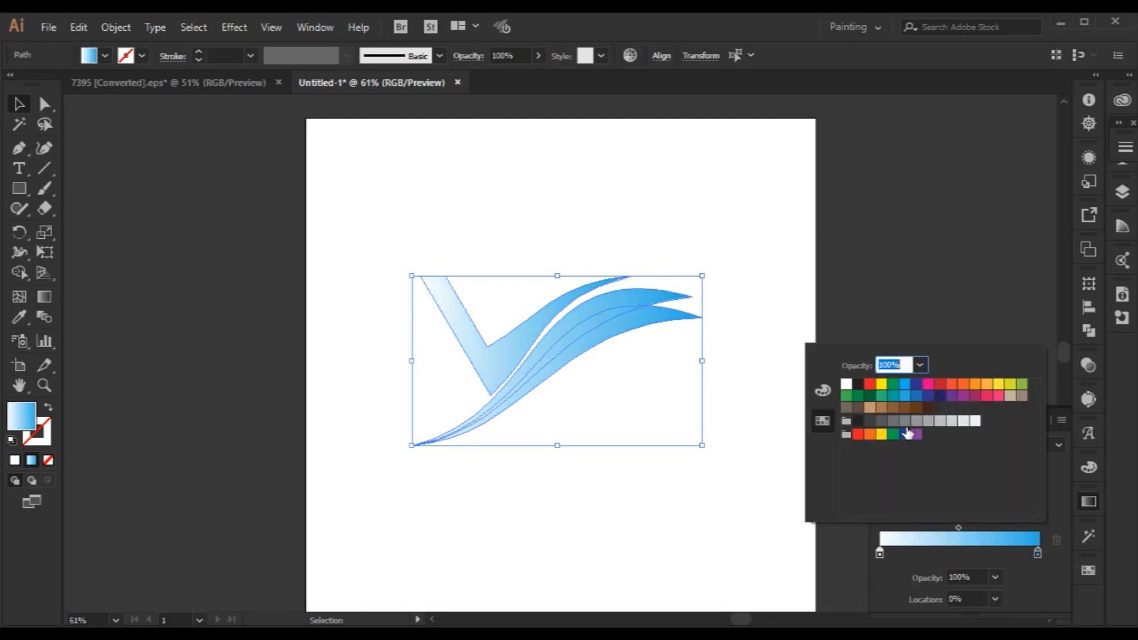
click(928, 396)
click(918, 396)
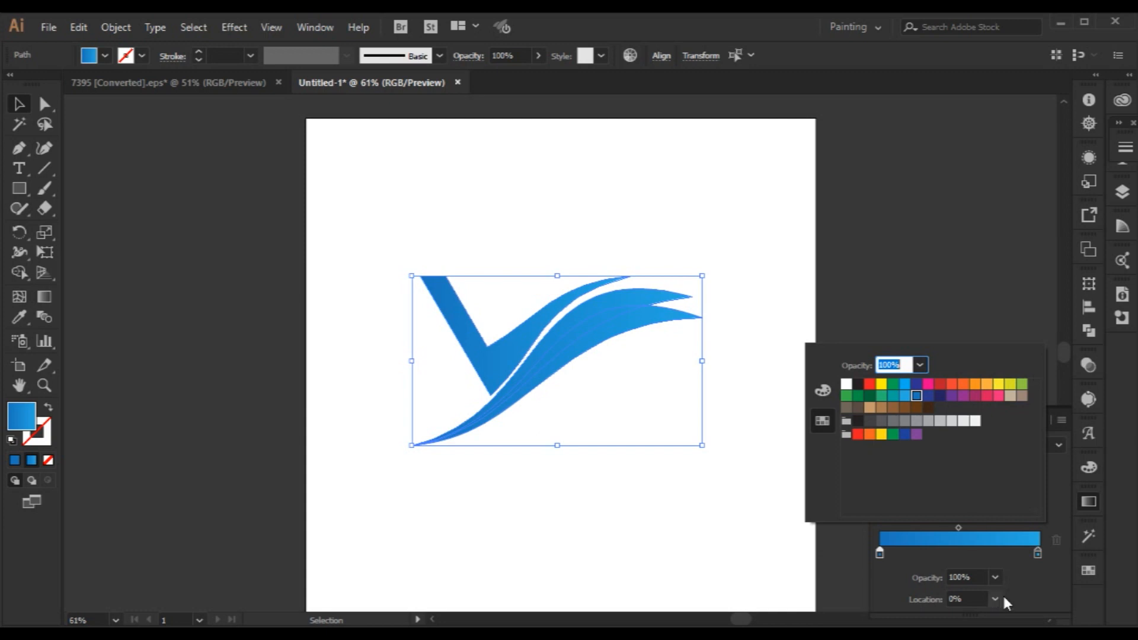
click(1019, 587)
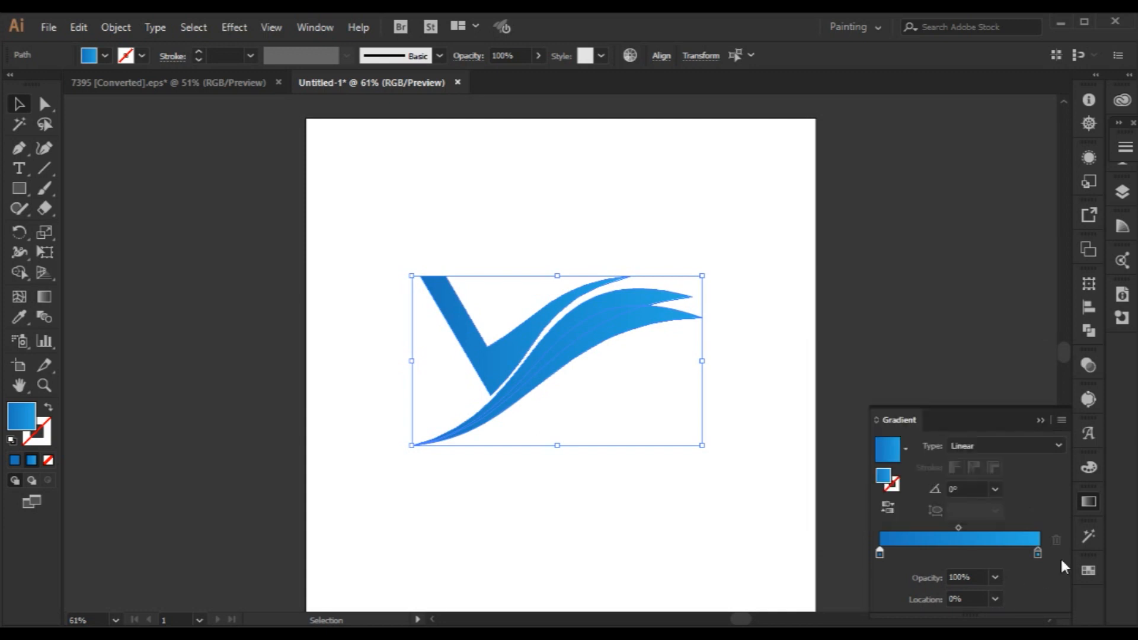
double_click(880, 553)
click(823, 390)
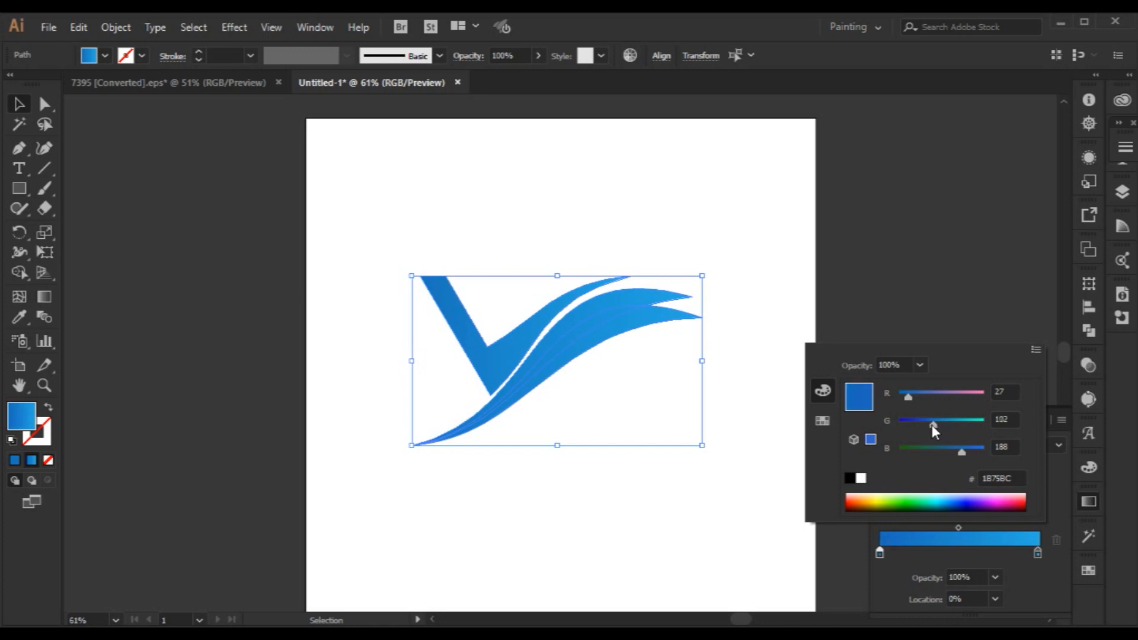
click(987, 335)
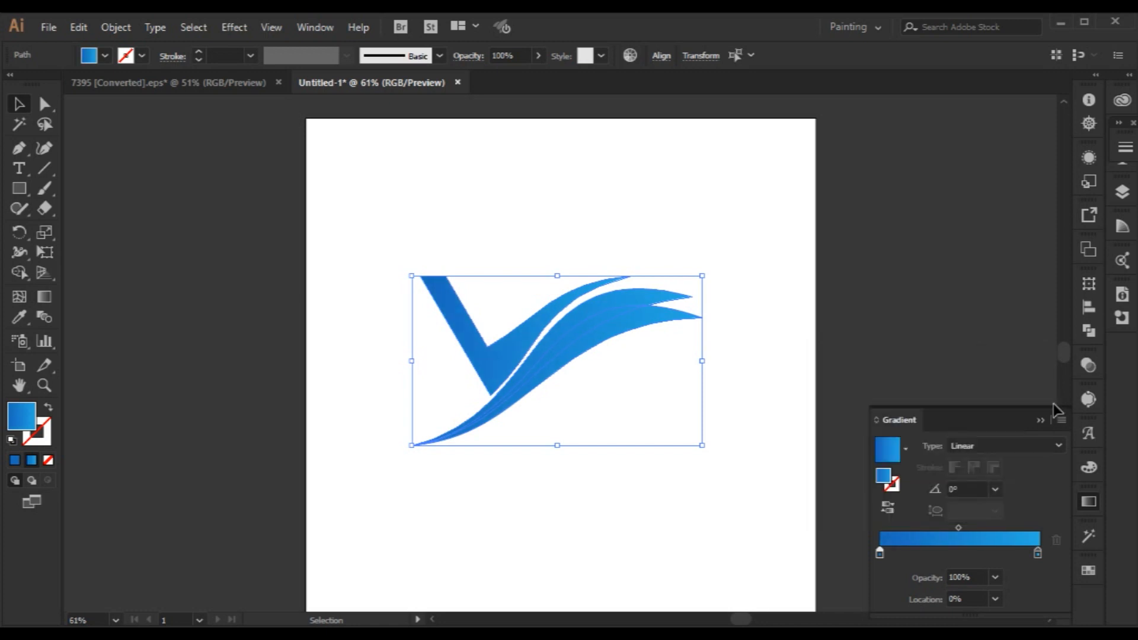
click(788, 393)
Bring the original upper swoosh to the front of the rotated copy.
click(615, 327)
click(752, 224)
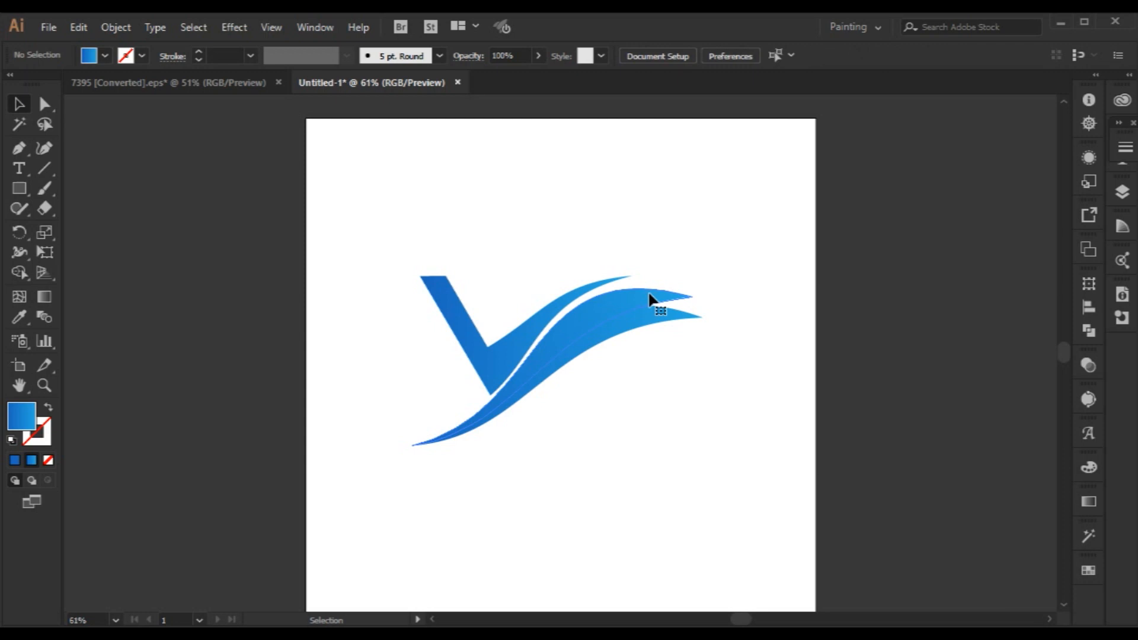
right_click(652, 286)
mouse_move(771, 544)
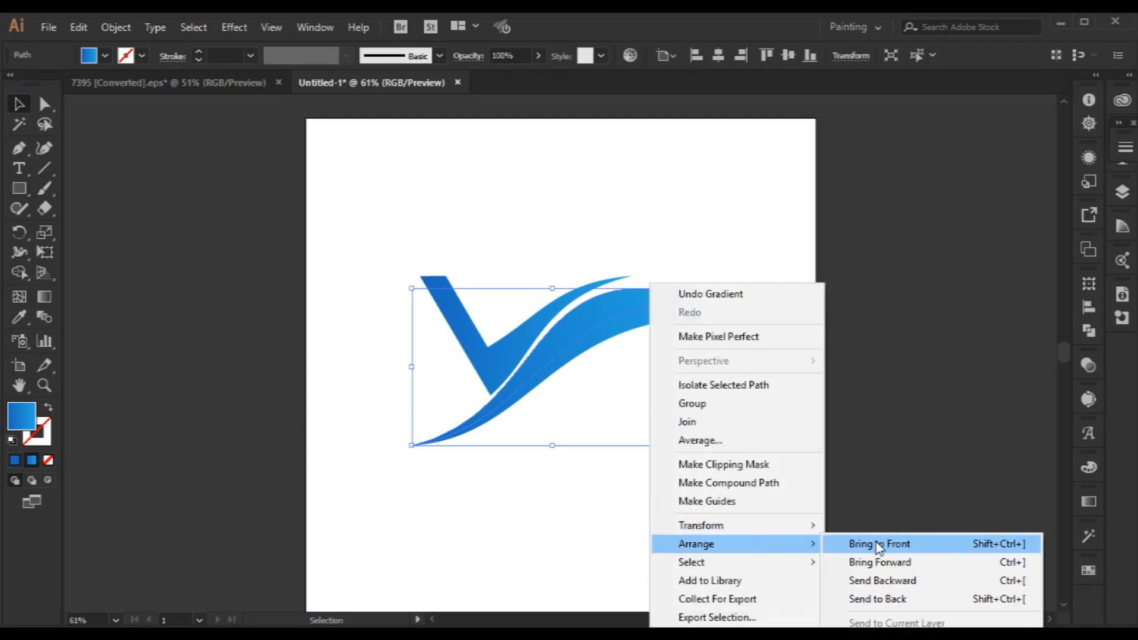
click(864, 541)
click(737, 394)
click(612, 319)
click(678, 394)
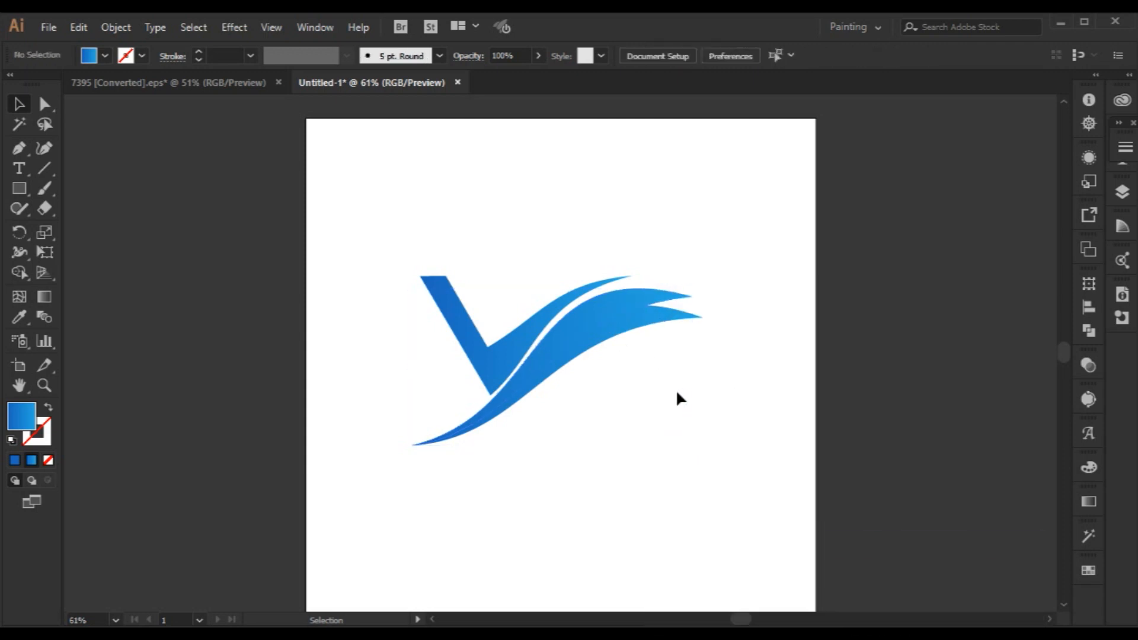
click(617, 309)
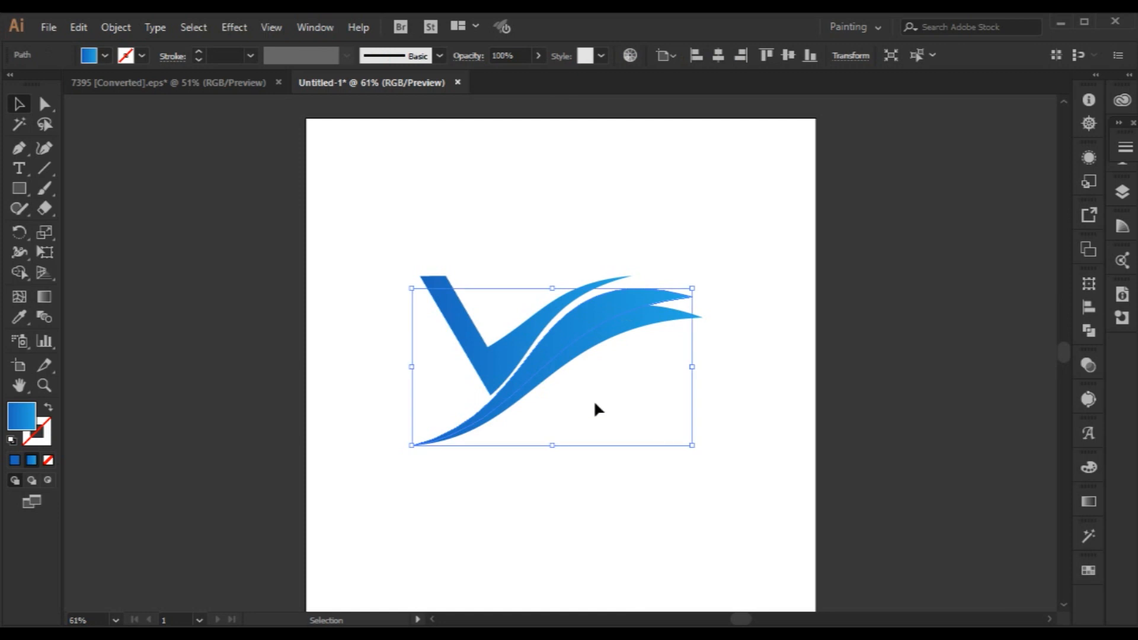
click(620, 404)
Try diagonal directions for the lower swoosh's gradient with the Gradient tool, ending at 144.5°.
click(656, 328)
click(46, 298)
drag(532, 318, 688, 440)
drag(653, 391, 567, 313)
drag(619, 364, 584, 338)
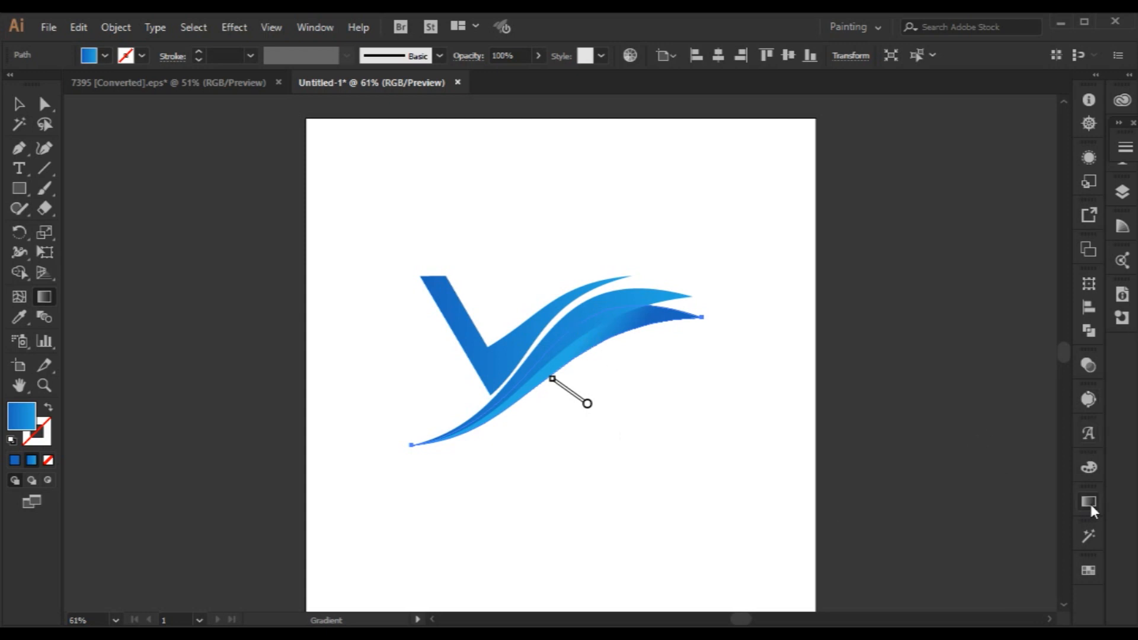
click(20, 104)
drag(382, 259, 963, 578)
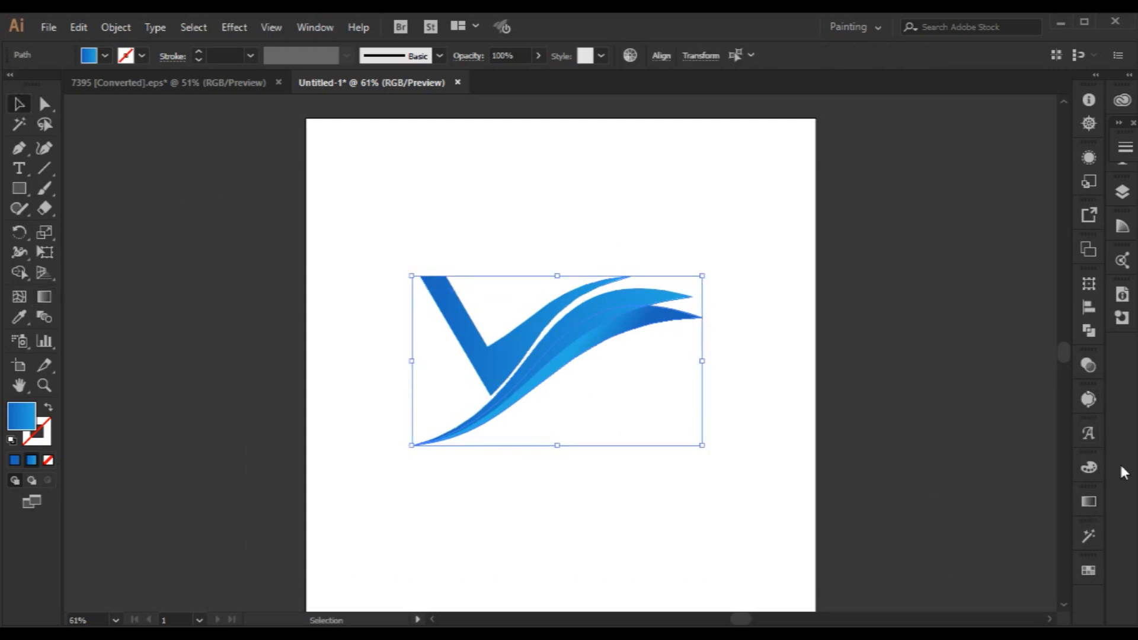
click(1090, 503)
click(1014, 449)
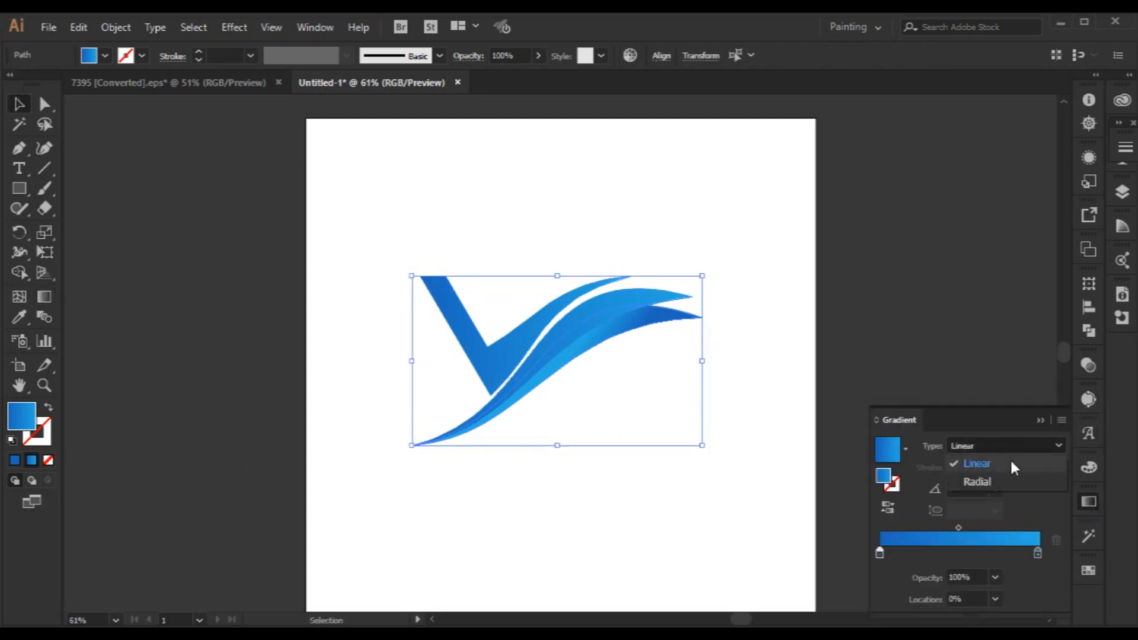
click(1036, 414)
click(680, 374)
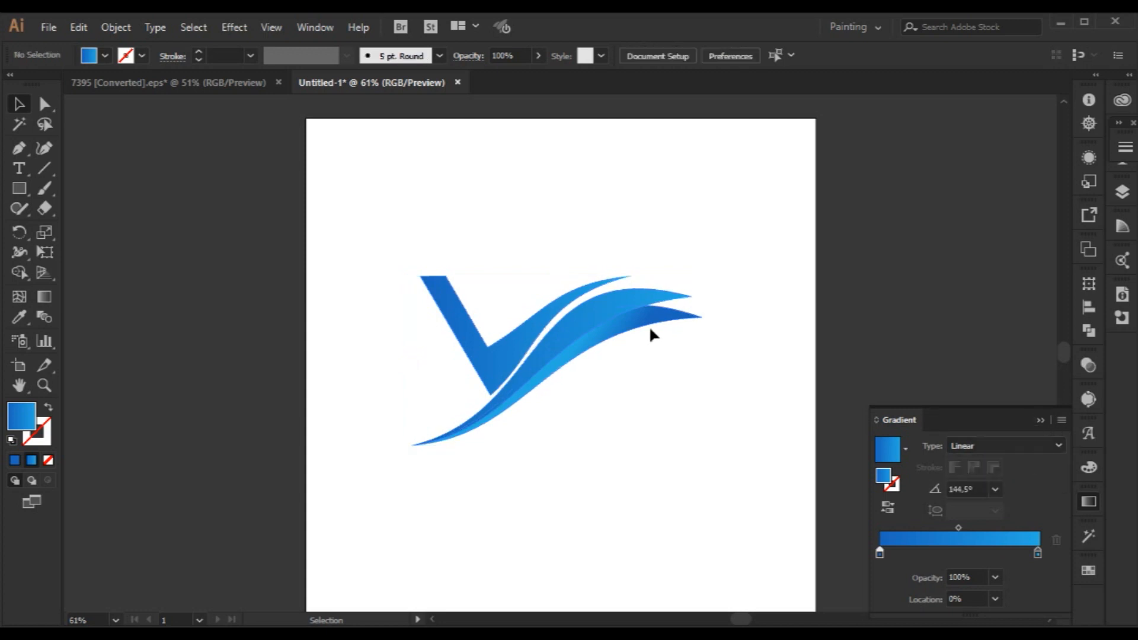
Redraw the lower swoosh's gradient at about -29.3° so it runs from dark blue to light blue.
click(649, 323)
click(47, 296)
mouse_move(557, 341)
mouse_down()
mouse_move(625, 392)
mouse_move(527, 318)
mouse_move(637, 384)
mouse_move(581, 396)
mouse_up()
click(19, 104)
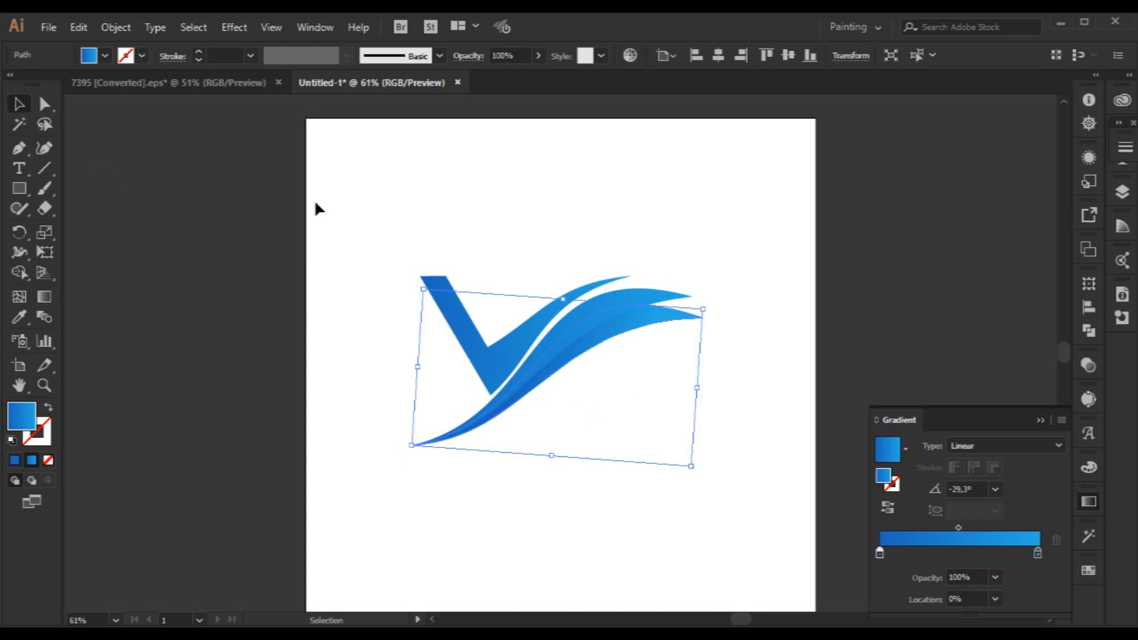
click(318, 208)
Redraw the upper swoosh's linear gradient at about 19.8° with the Gradient tool.
click(564, 333)
key(g)
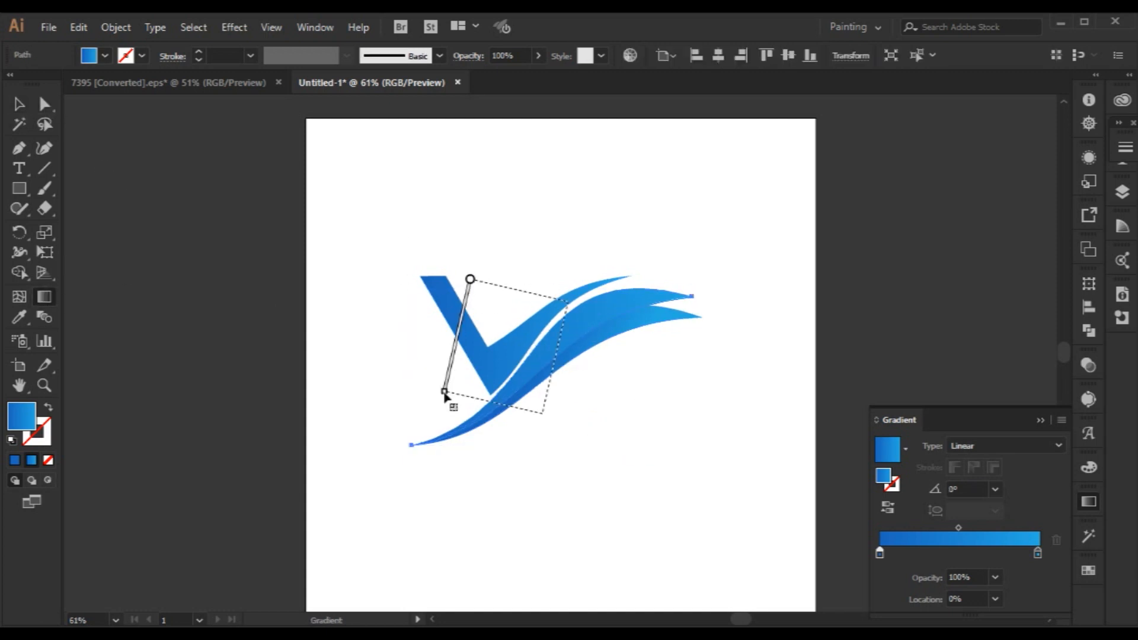
drag(568, 302, 543, 415)
drag(473, 383, 625, 329)
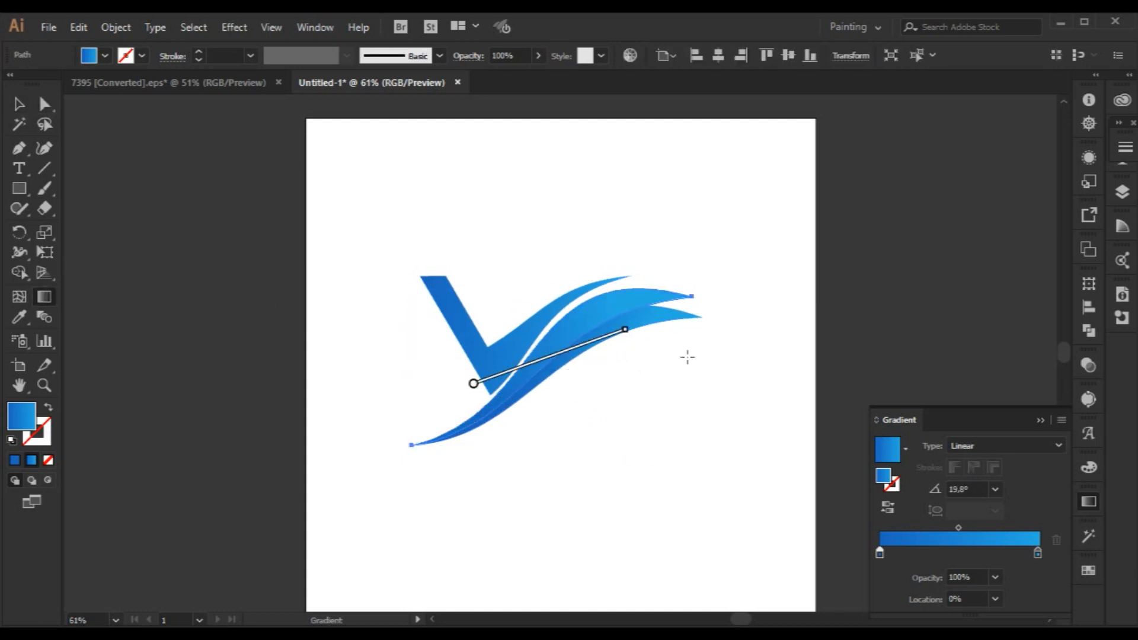
key(v)
click(243, 203)
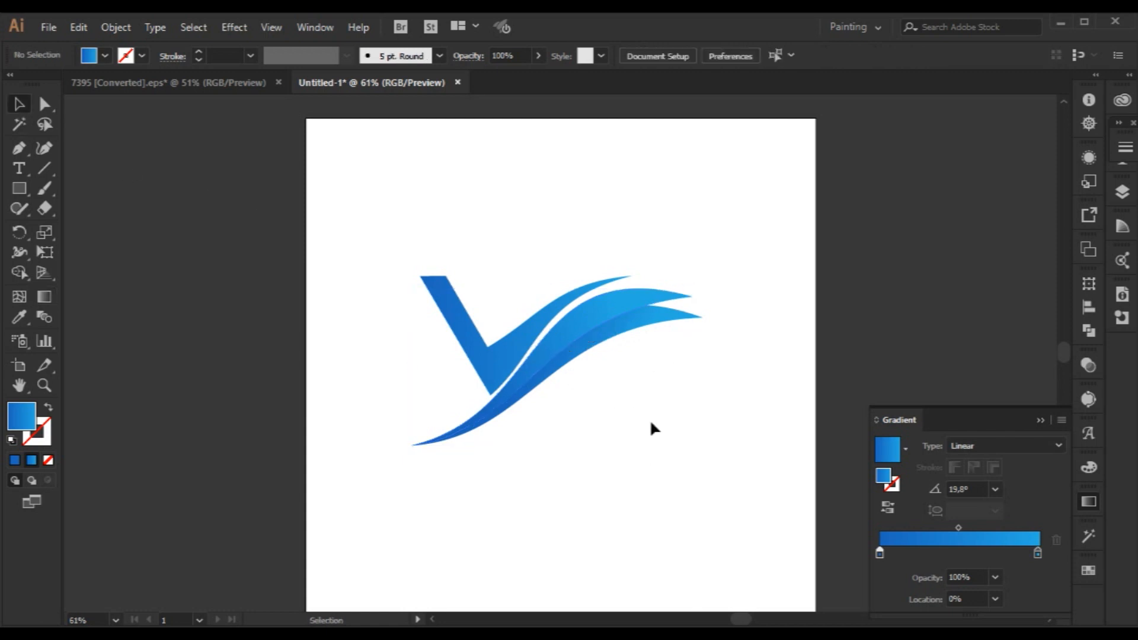
Redraw the upper swoosh's gradient at about 58.3° so it runs from dark blue below to light blue above.
click(590, 343)
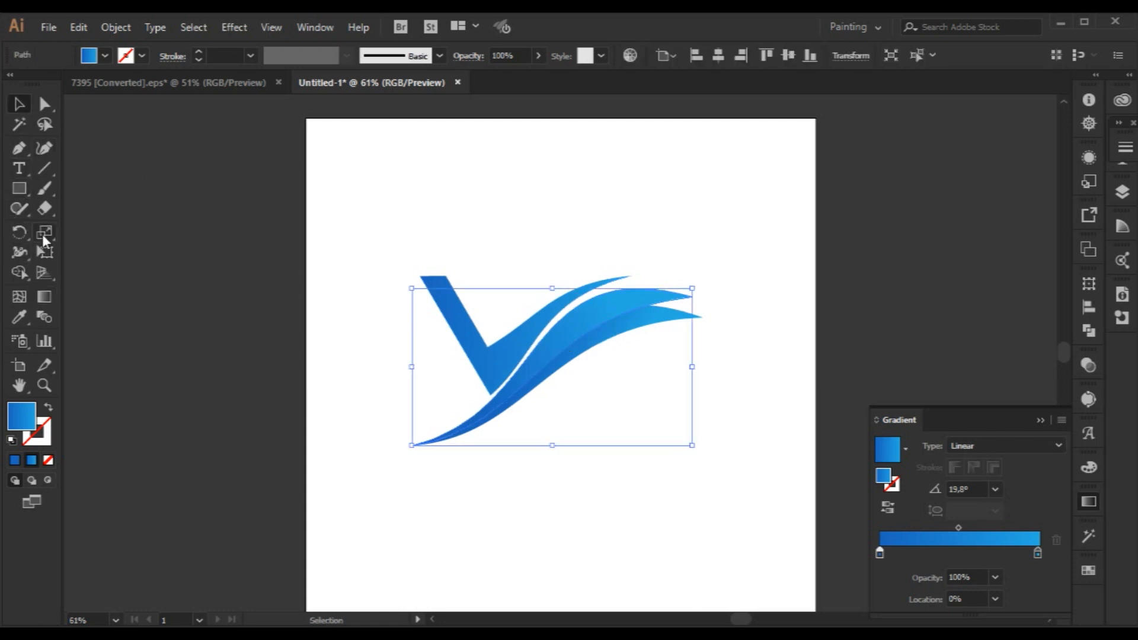
click(45, 297)
drag(479, 357, 802, 397)
drag(531, 405, 599, 294)
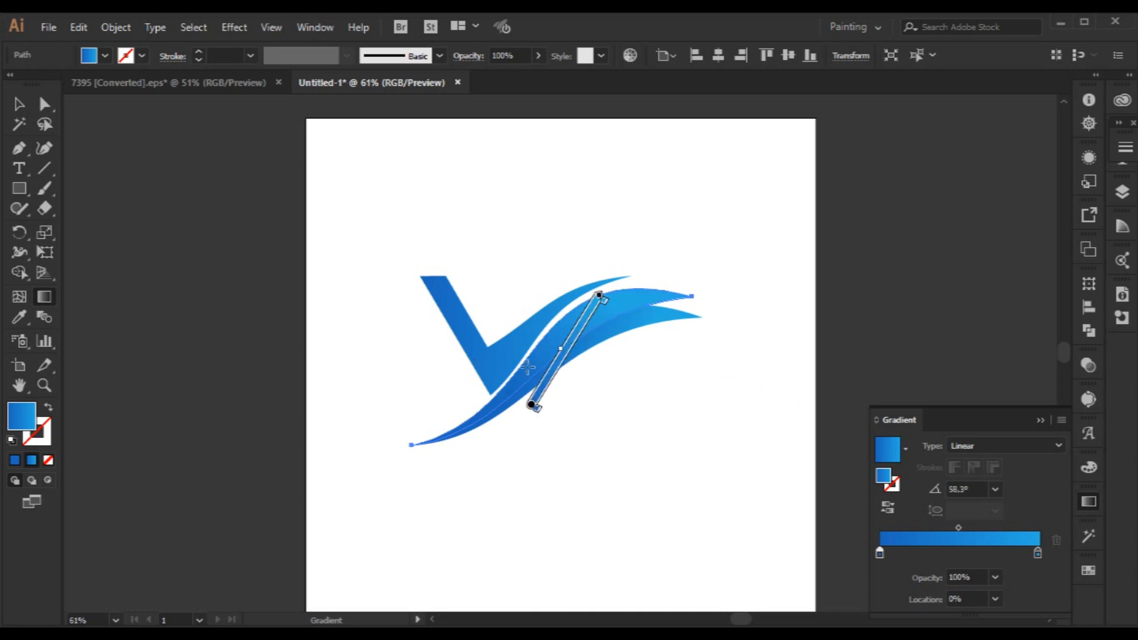
click(19, 105)
click(440, 247)
Redraw the V shape's linear gradient at about 32.3° with the Gradient tool and deselect it.
click(490, 353)
click(45, 298)
mouse_move(475, 384)
mouse_down()
mouse_move(569, 306)
mouse_move(562, 318)
mouse_up()
click(20, 105)
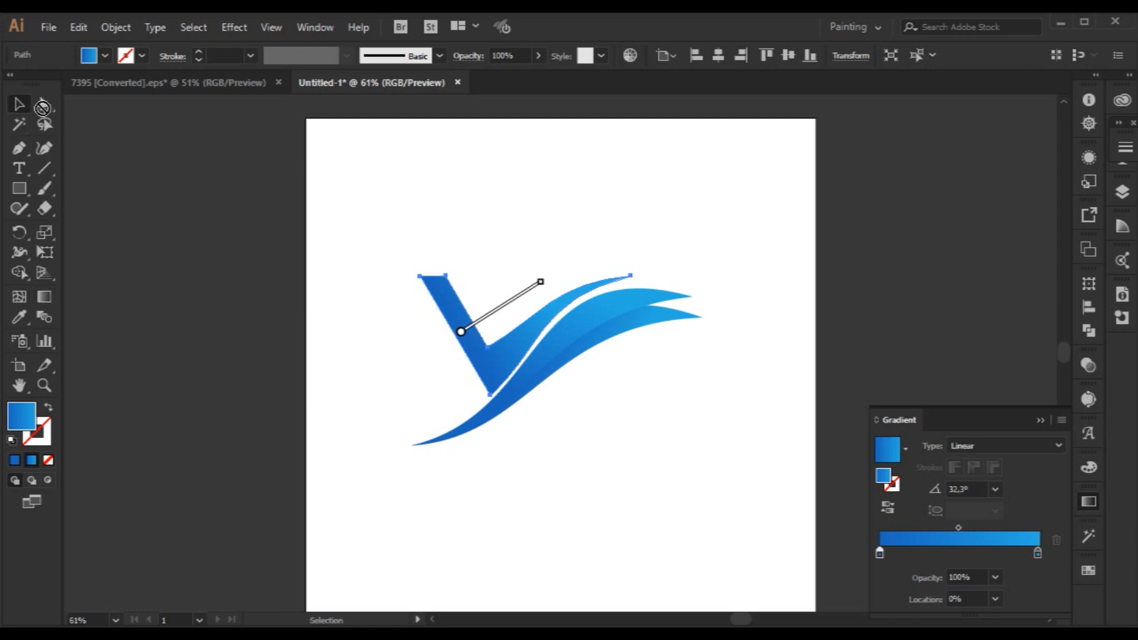
click(627, 508)
Maximize the application window and collapse the Gradient settings.
scroll(618, 505, up, 2)
scroll(617, 504, down, 1)
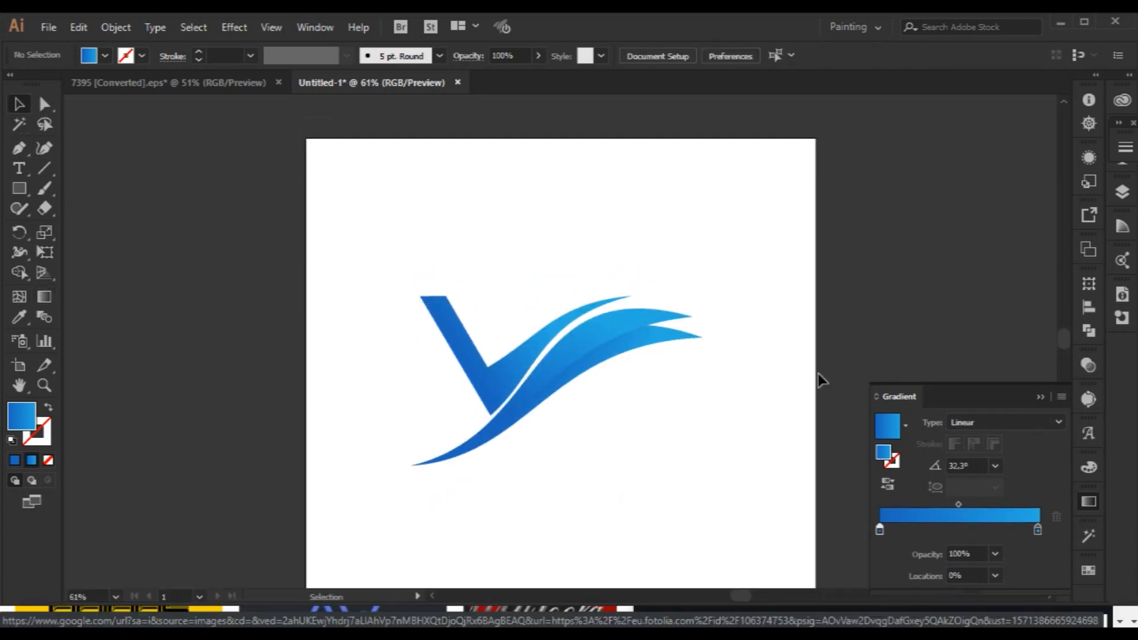
click(1084, 22)
scroll(865, 341, up, 3)
scroll(866, 341, down, 4)
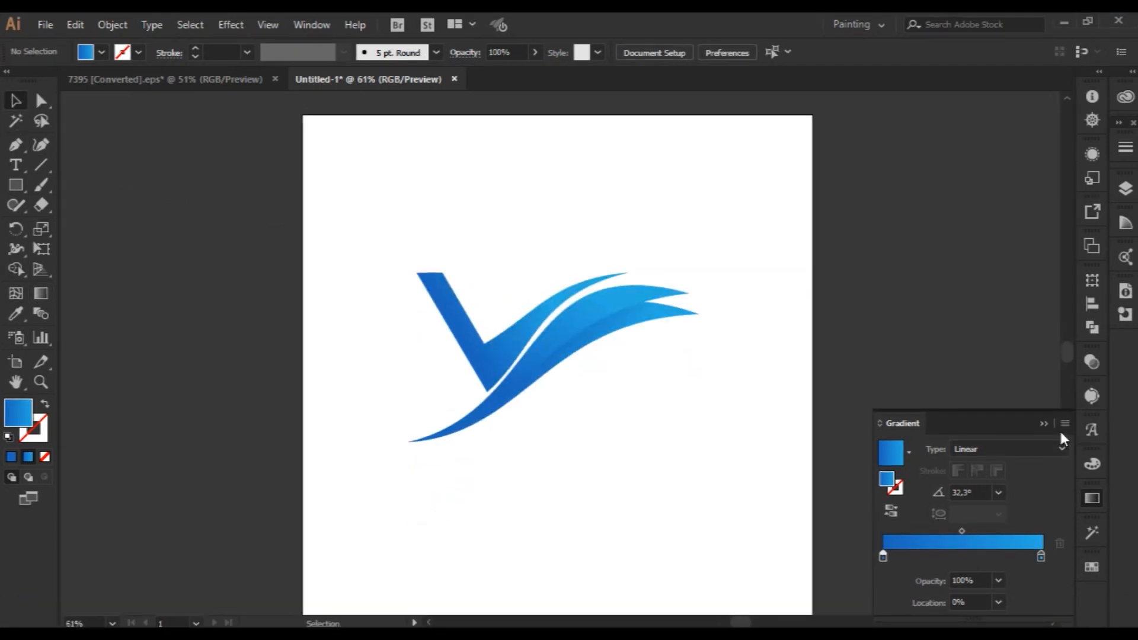
click(1042, 422)
scroll(559, 460, up, 1)
Try moving the V down and away from the swooshes, and undo the move.
drag(500, 363, 620, 500)
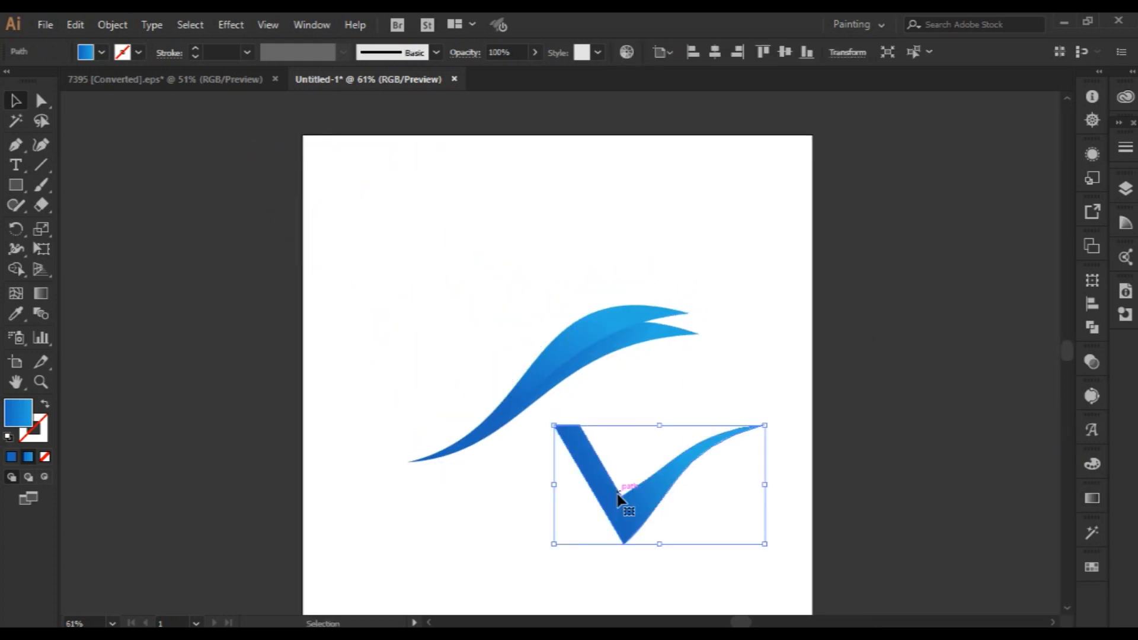
key(ctrl+z)
click(686, 483)
key(ctrl+z)
click(685, 494)
scroll(648, 504, down, 2)
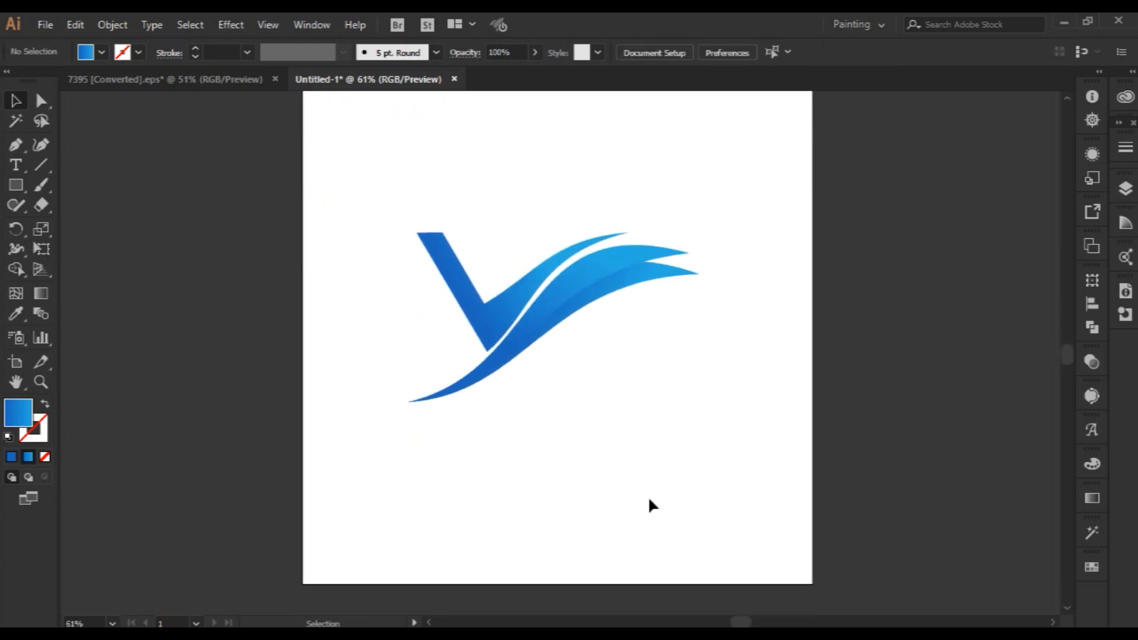
scroll(593, 450, up, 1)
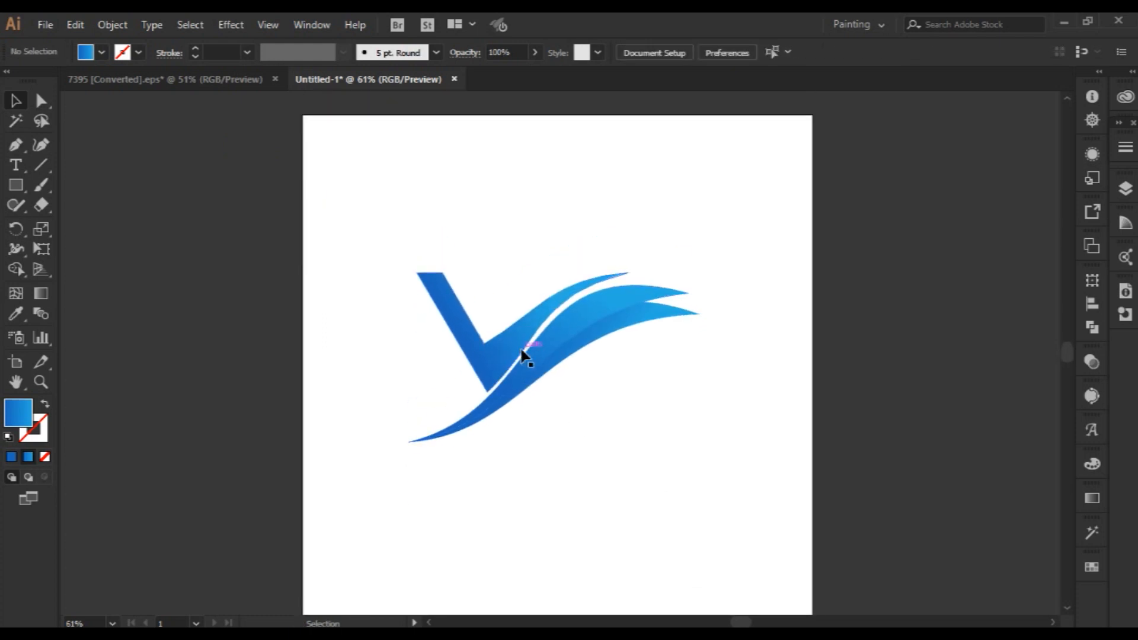
Bulge the upper edge of the V's right arm upward by adjusting the curve handle of the inner corner anchor.
click(519, 339)
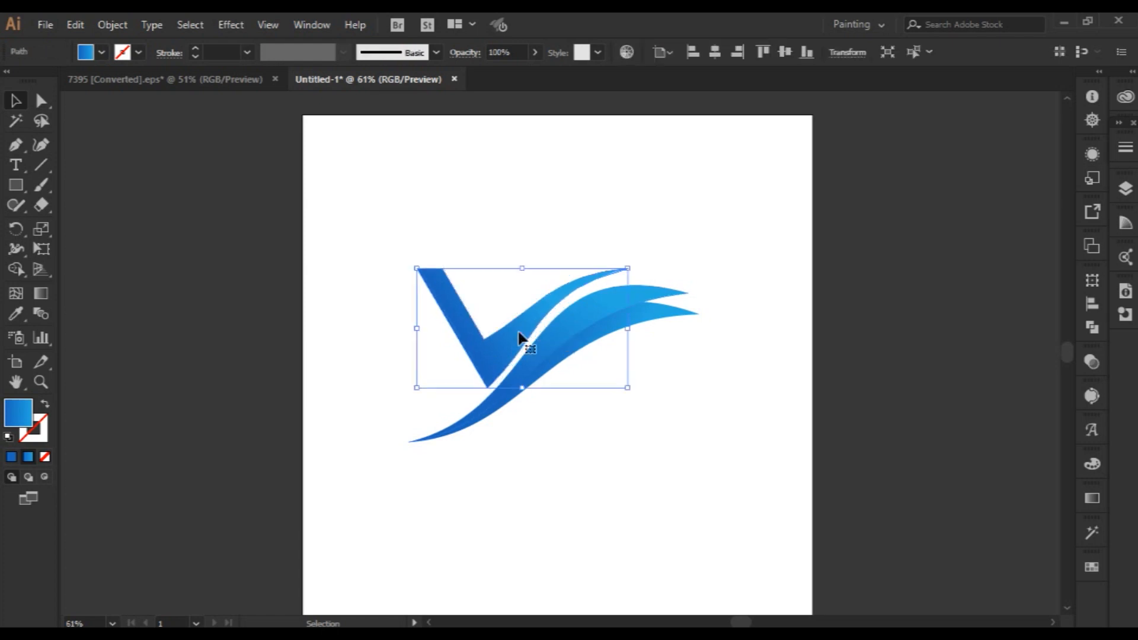
key(a)
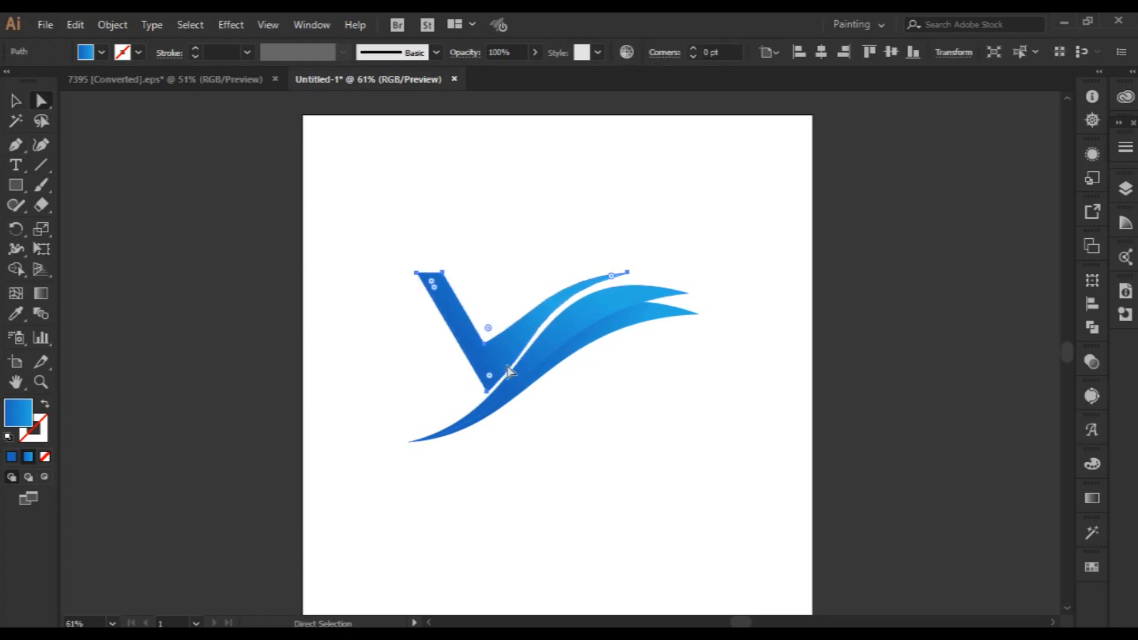
drag(490, 330, 530, 289)
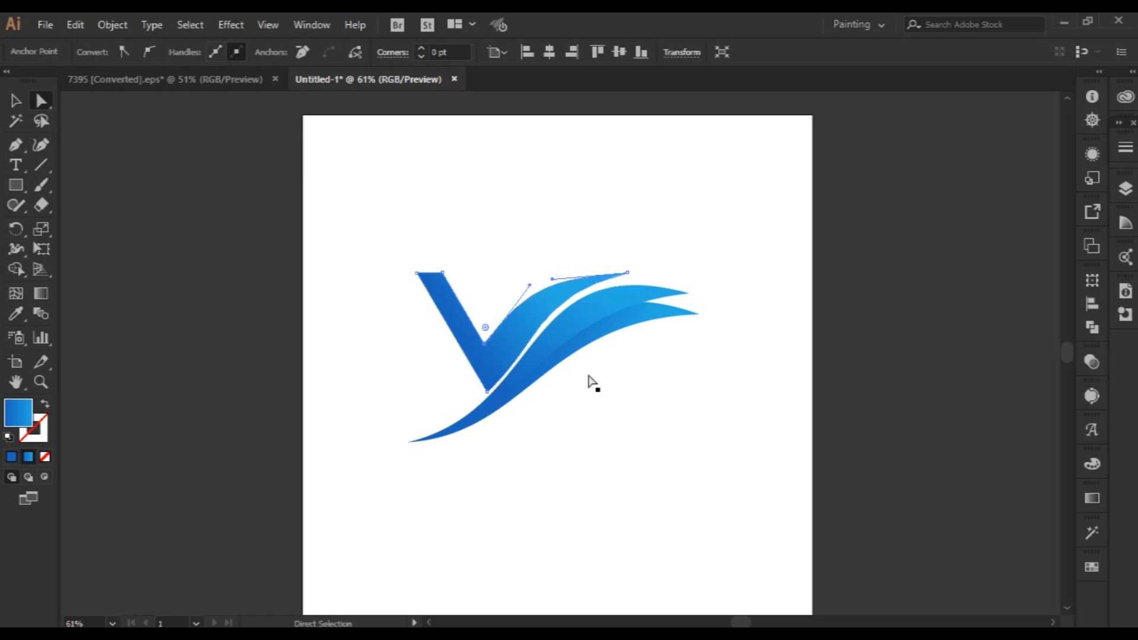
click(582, 426)
click(522, 327)
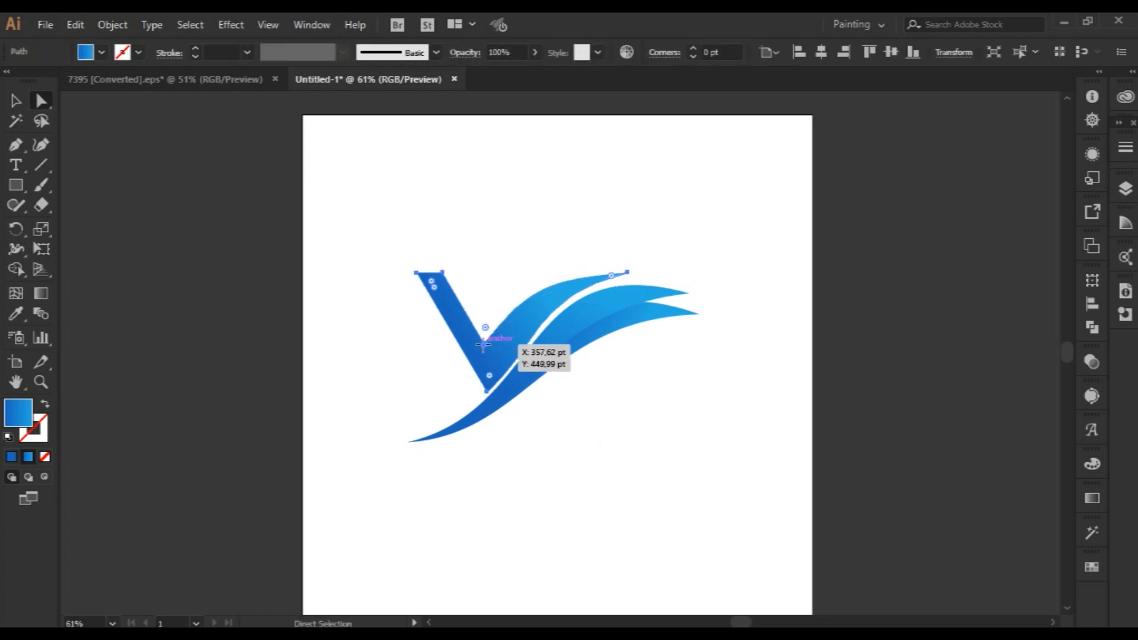
click(483, 345)
click(587, 379)
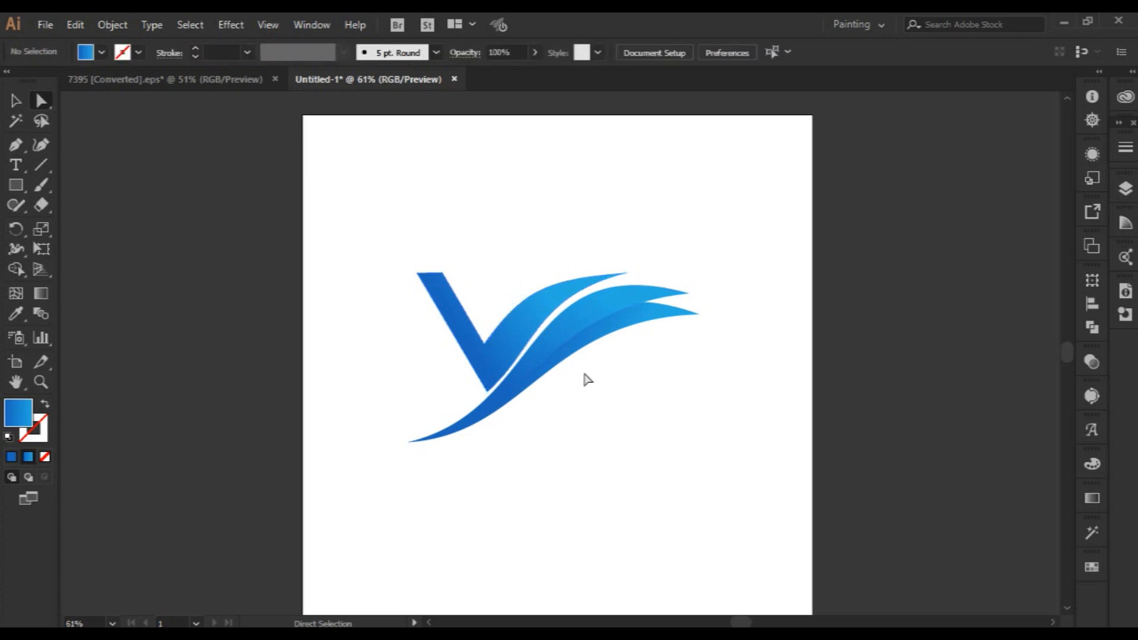
Move the tip anchor of the V's right arm slightly down and inward, and adjust the arm's curve handle.
click(627, 273)
mouse_move(627, 274)
mouse_down()
mouse_move(633, 287)
mouse_move(617, 282)
mouse_up()
drag(527, 306, 561, 284)
click(616, 414)
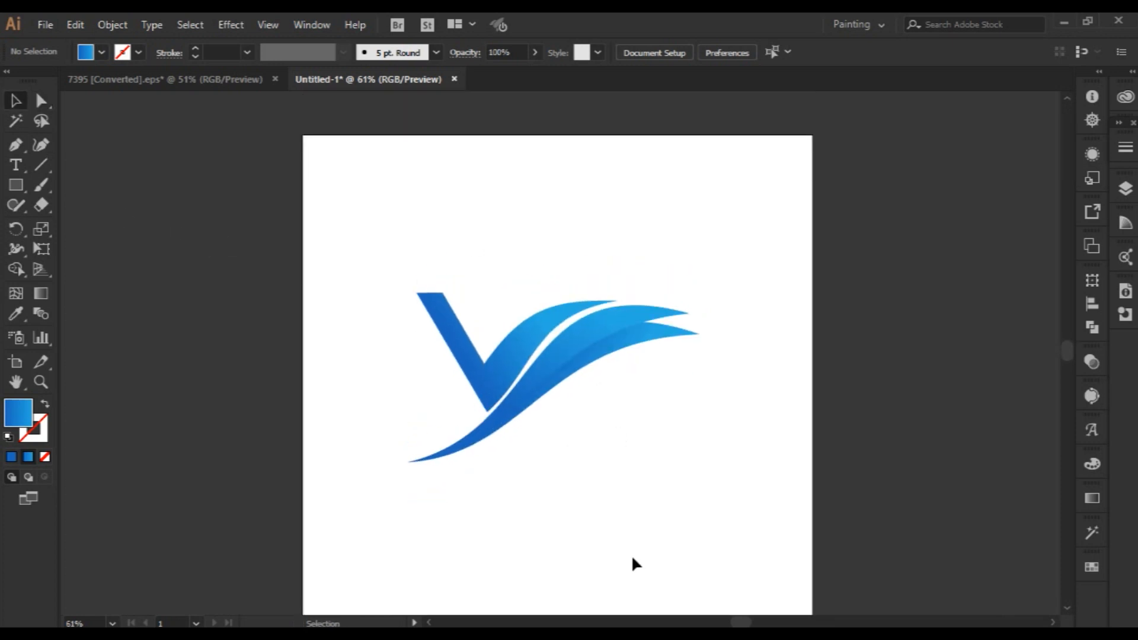
Shift the V's bottom anchor slightly toward the swoosh and adjust its curve handle to refine the white gap.
scroll(631, 560, up, 1)
key(z)
drag(427, 386, 502, 422)
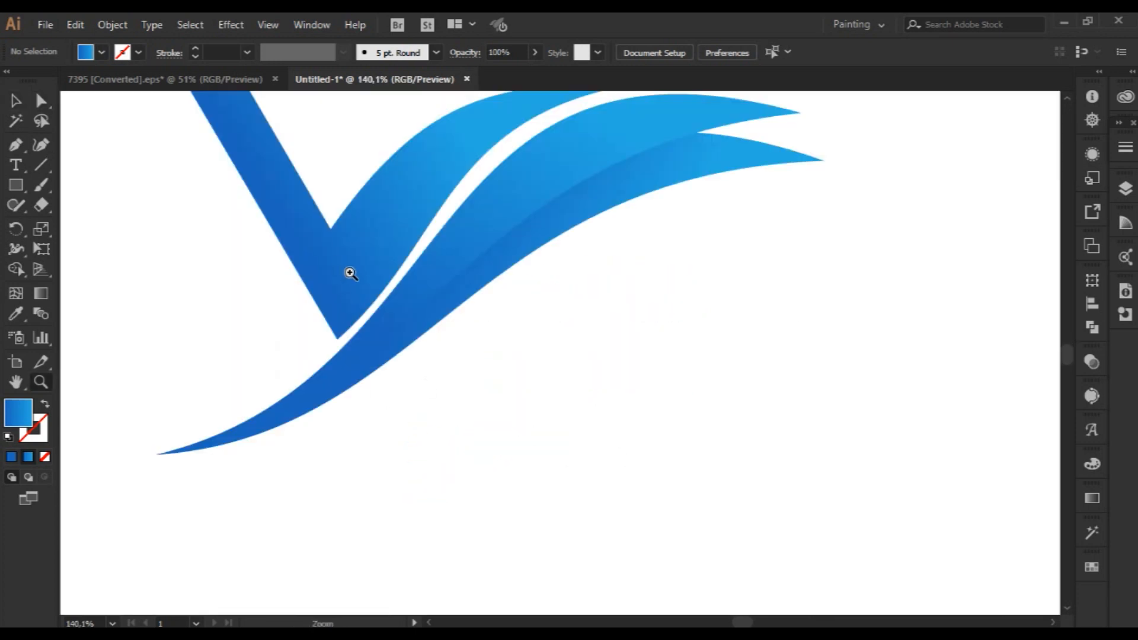
drag(350, 273, 561, 481)
scroll(539, 483, up, 3)
click(41, 101)
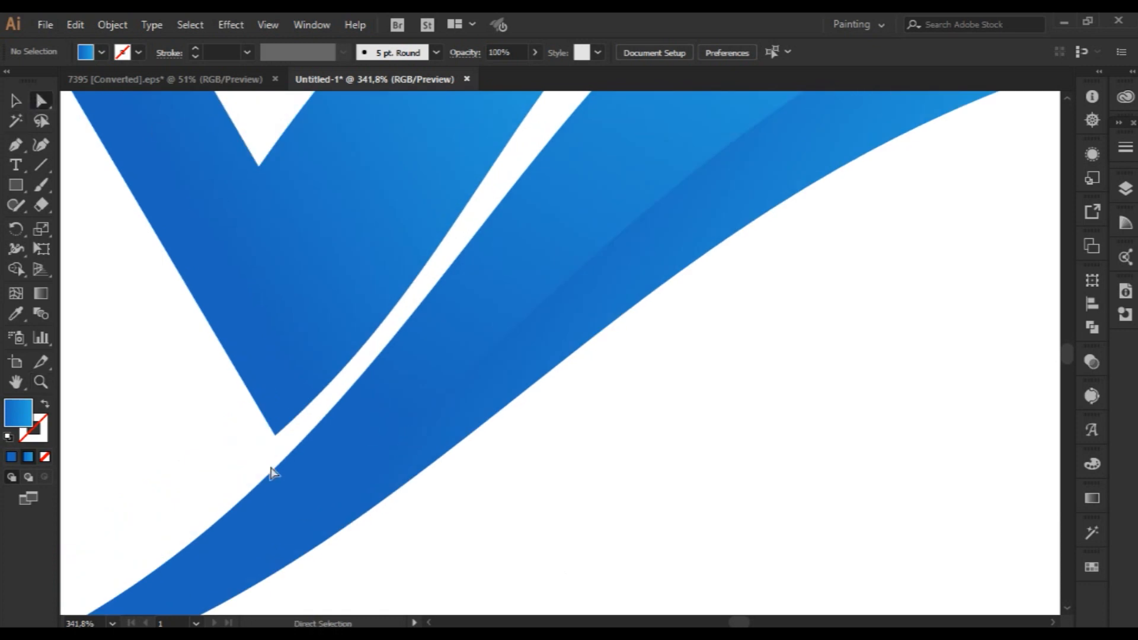
click(276, 435)
drag(276, 435, 281, 438)
drag(548, 205, 542, 191)
click(679, 464)
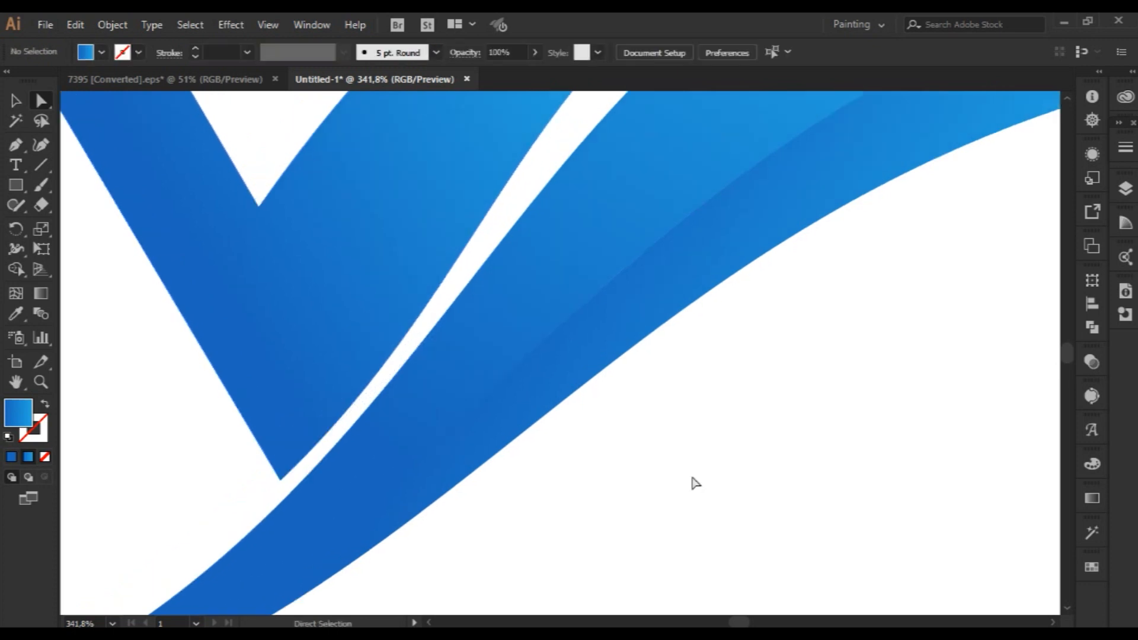
key(ctrl+0)
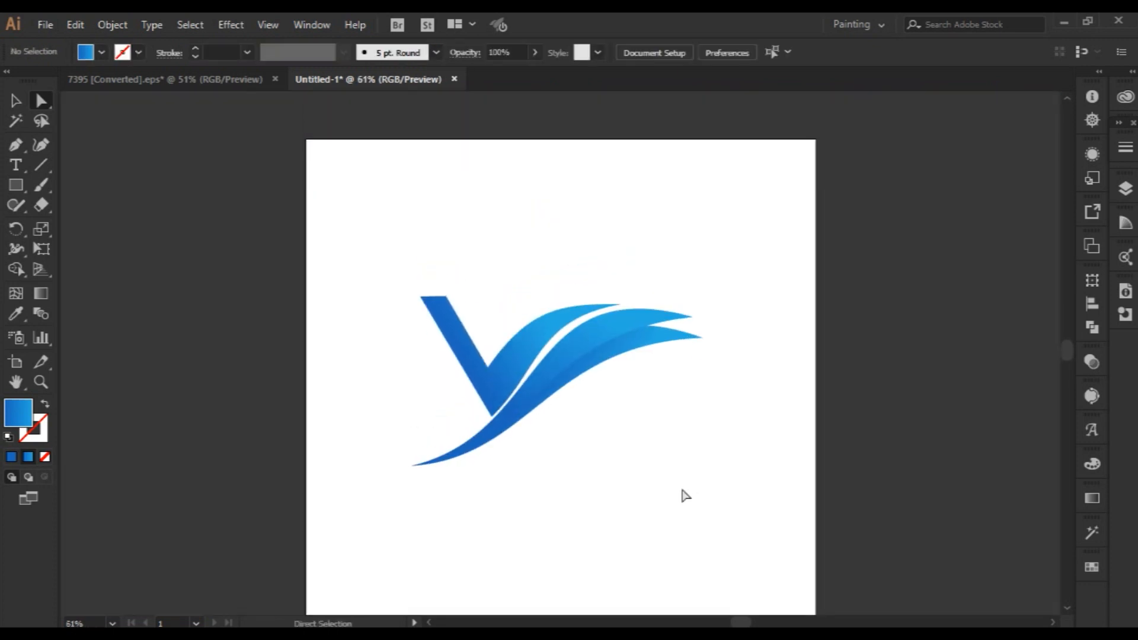
scroll(682, 490, down, 1)
click(19, 99)
scroll(662, 559, up, 1)
scroll(652, 554, down, 1)
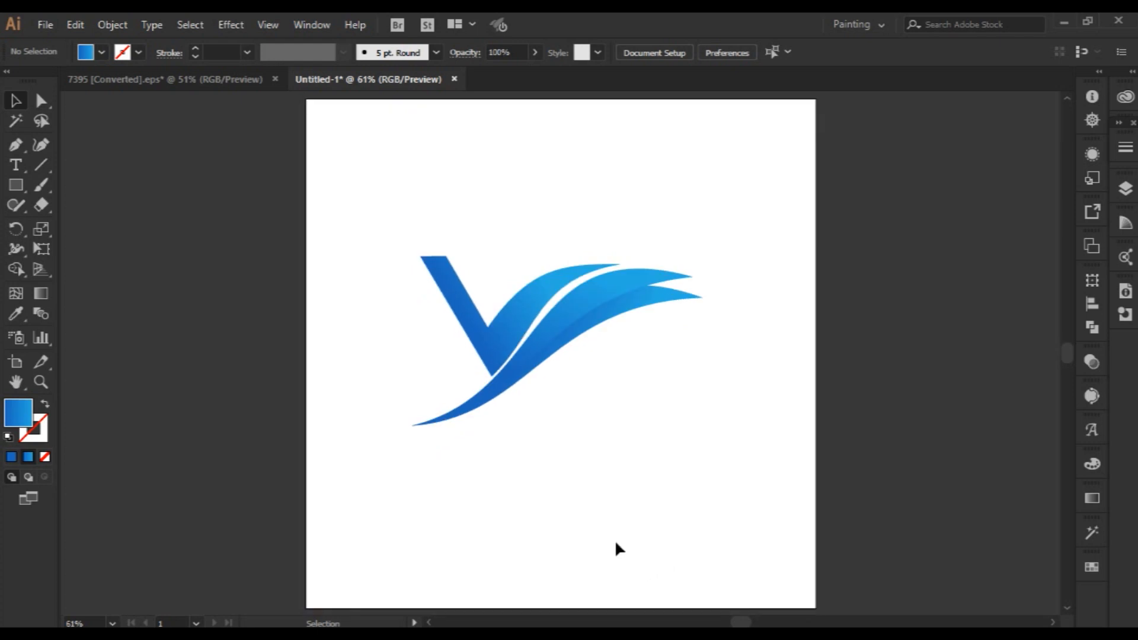
scroll(613, 534, up, 3)
scroll(613, 534, down, 1)
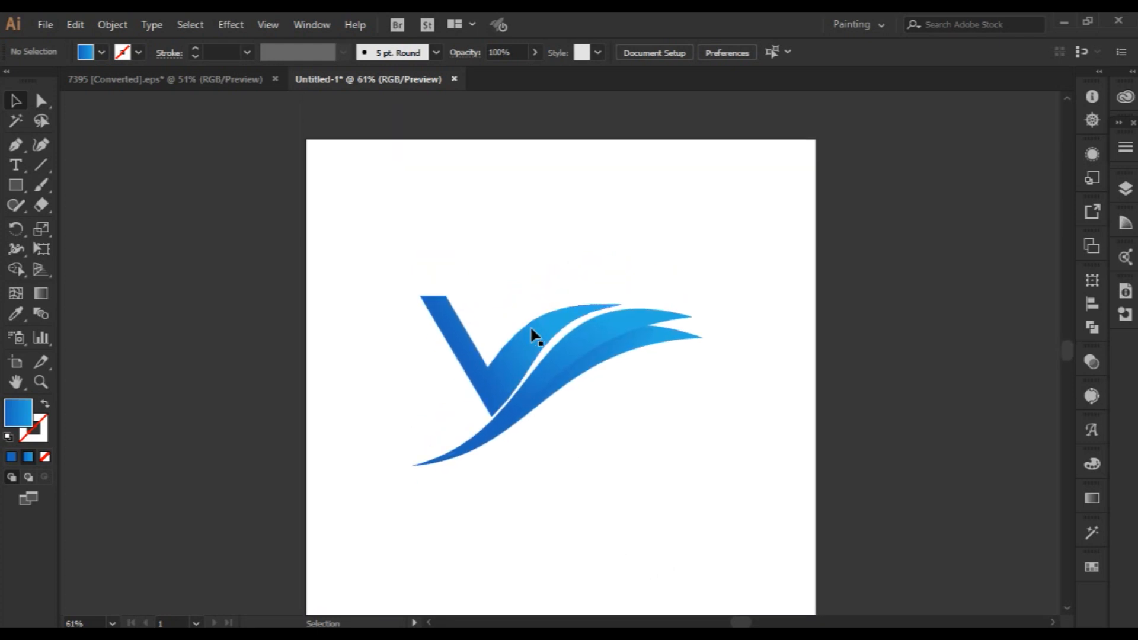
Draw a nearly horizontal straight line from the right arm's tip across the top of the V's left arm.
click(41, 165)
drag(620, 304, 323, 308)
click(15, 99)
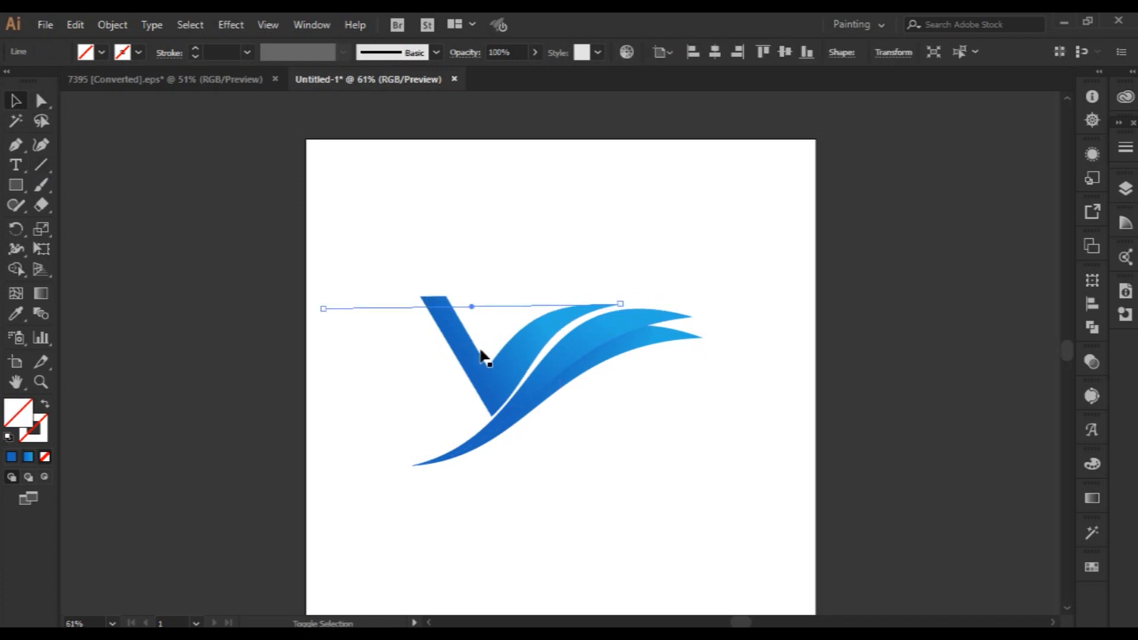
Trim the V's left arm above the line with the Shape Builder tool and delete the leftover line pieces.
shift+click(482, 356)
click(16, 269)
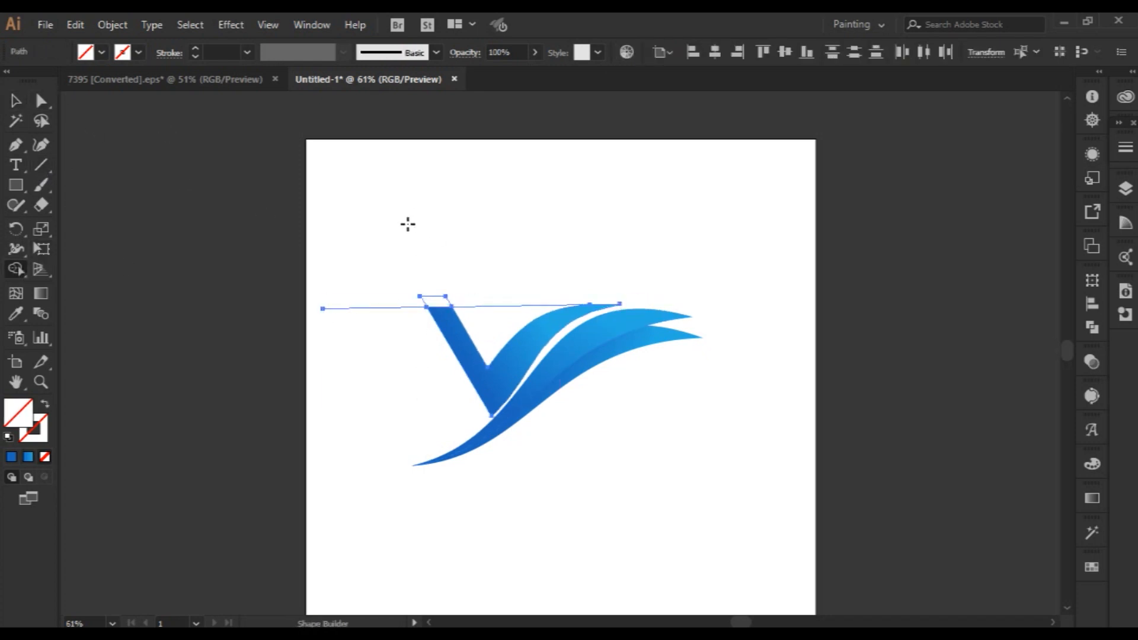
click(11, 99)
shift+click(503, 363)
key(Delete)
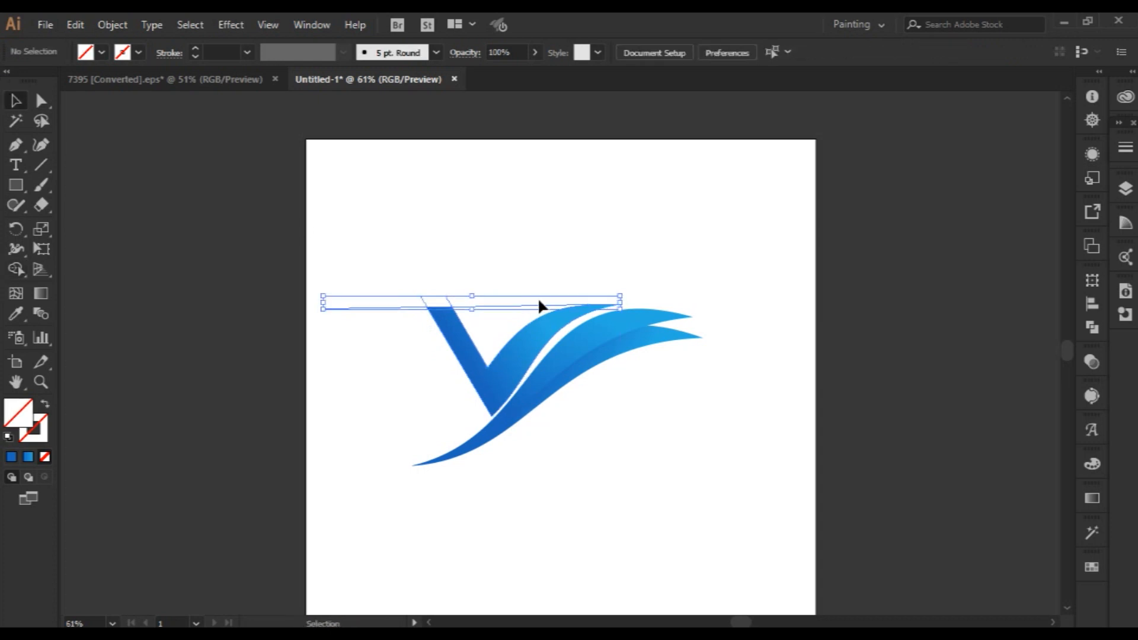
scroll(662, 511, up, 1)
key(ctrl+0)
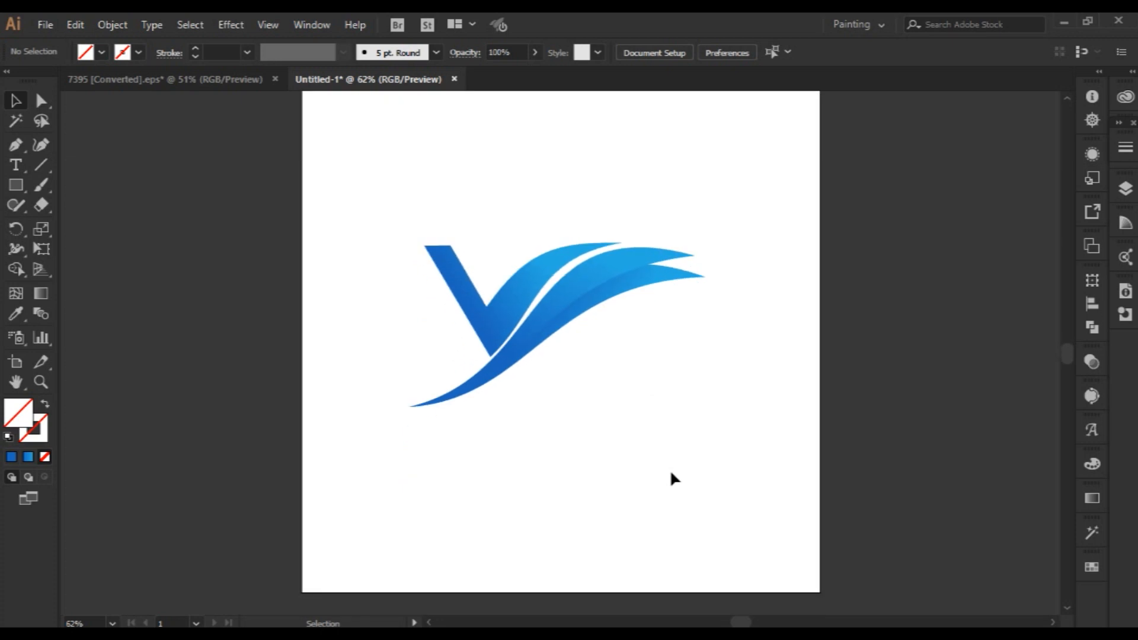
Create a copy of the upper swoosh rotated slightly clockwise about its lower-left tip.
key(z)
drag(498, 306, 652, 401)
key(ctrl+0)
key(v)
click(610, 286)
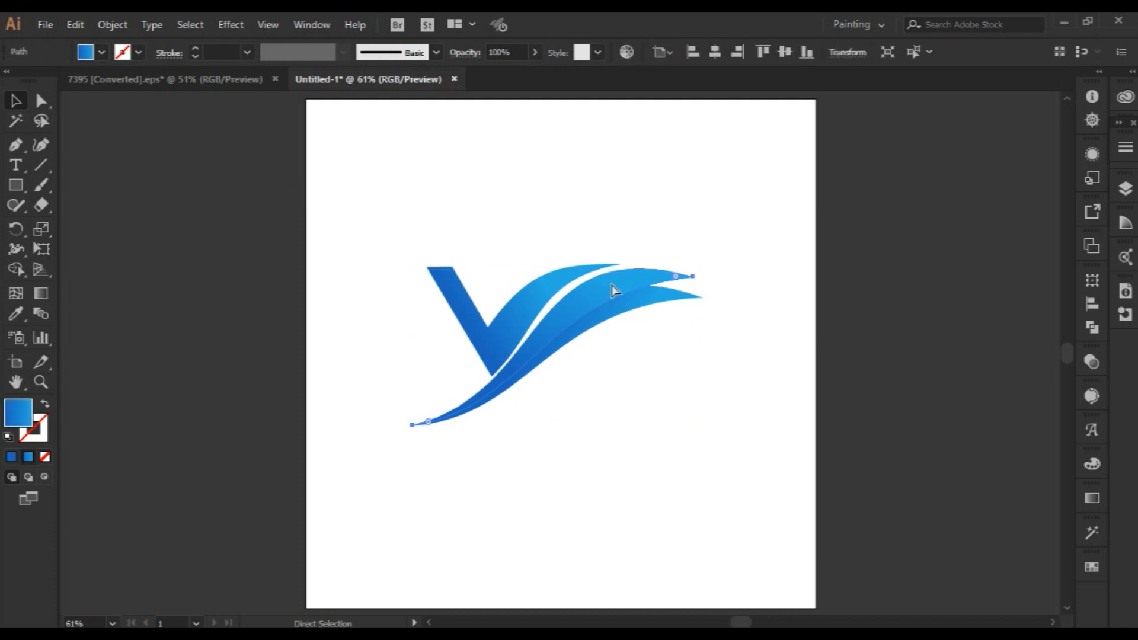
key(r)
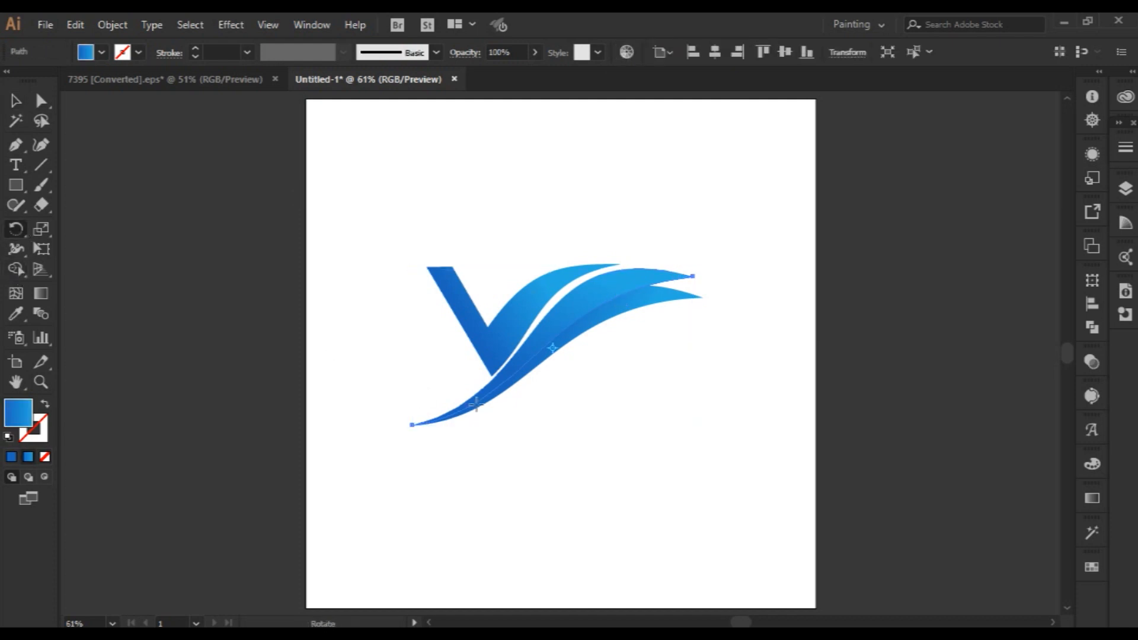
click(413, 426)
drag(692, 281, 696, 283)
click(16, 101)
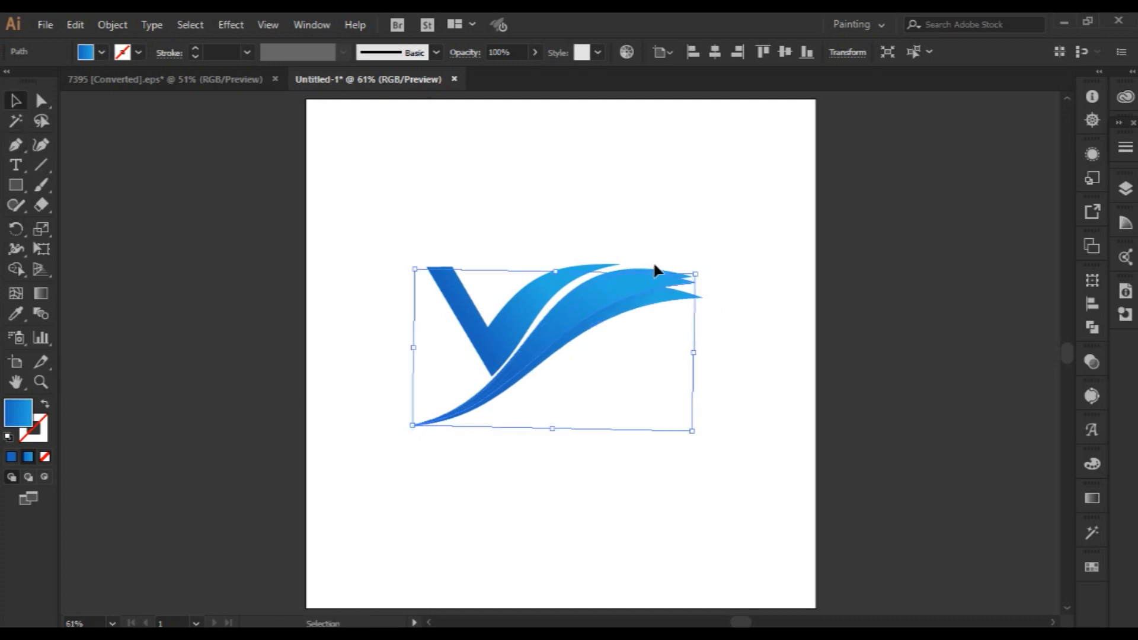
Try the Shape Builder on the overlapping swooshes and move the upper swoosh aside, and undo the move.
key(ctrl+z)
click(16, 268)
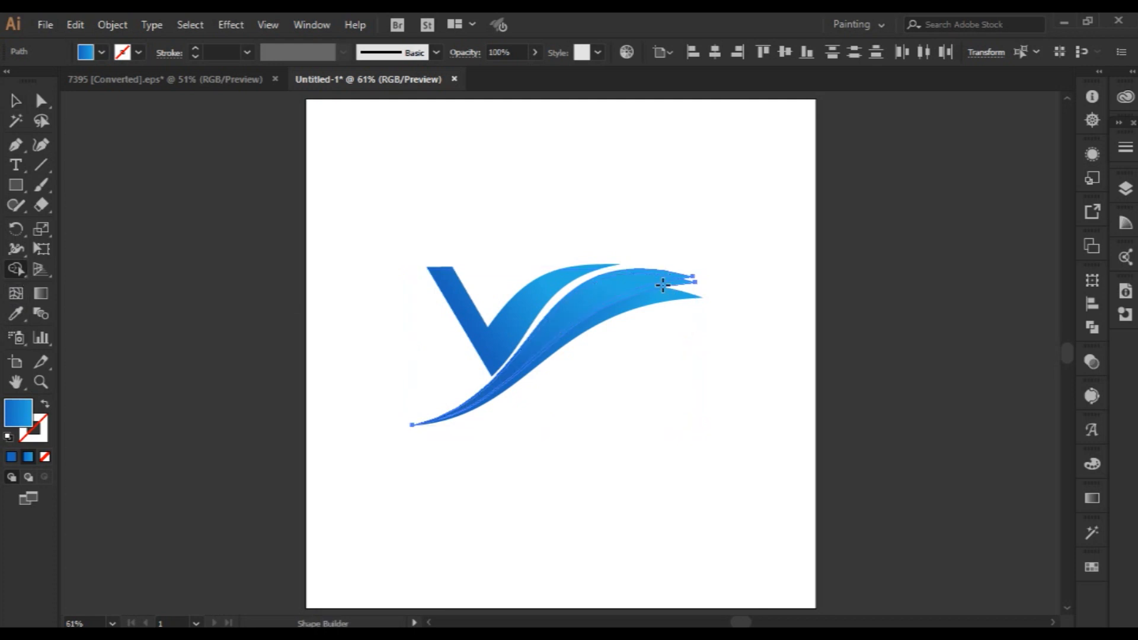
click(13, 102)
click(574, 207)
drag(668, 275, 735, 238)
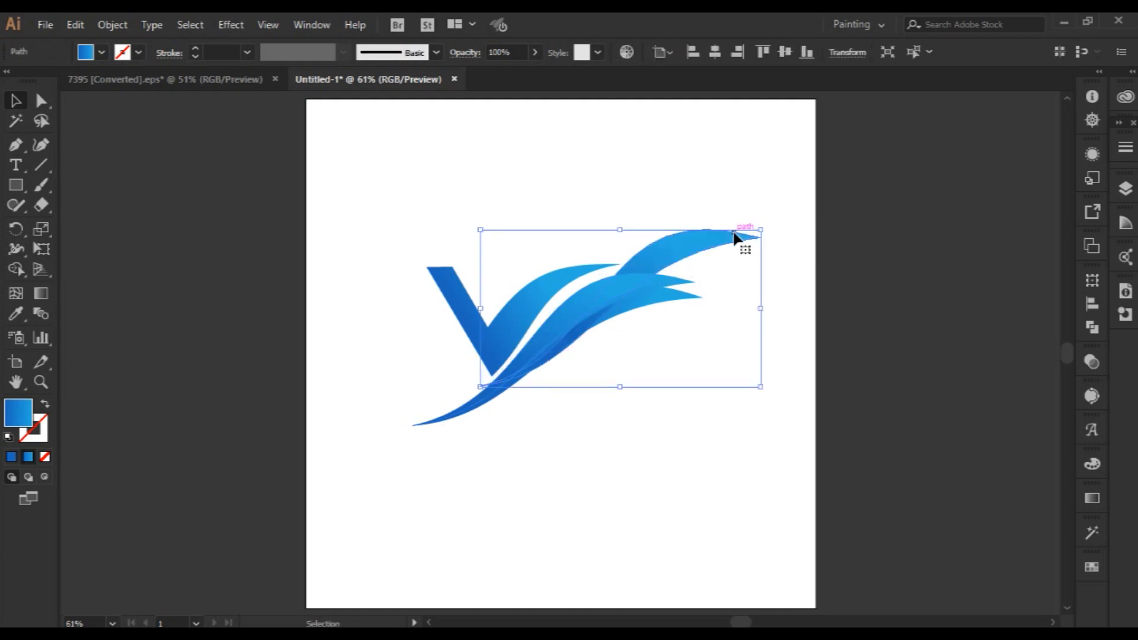
key(ctrl+z)
click(737, 261)
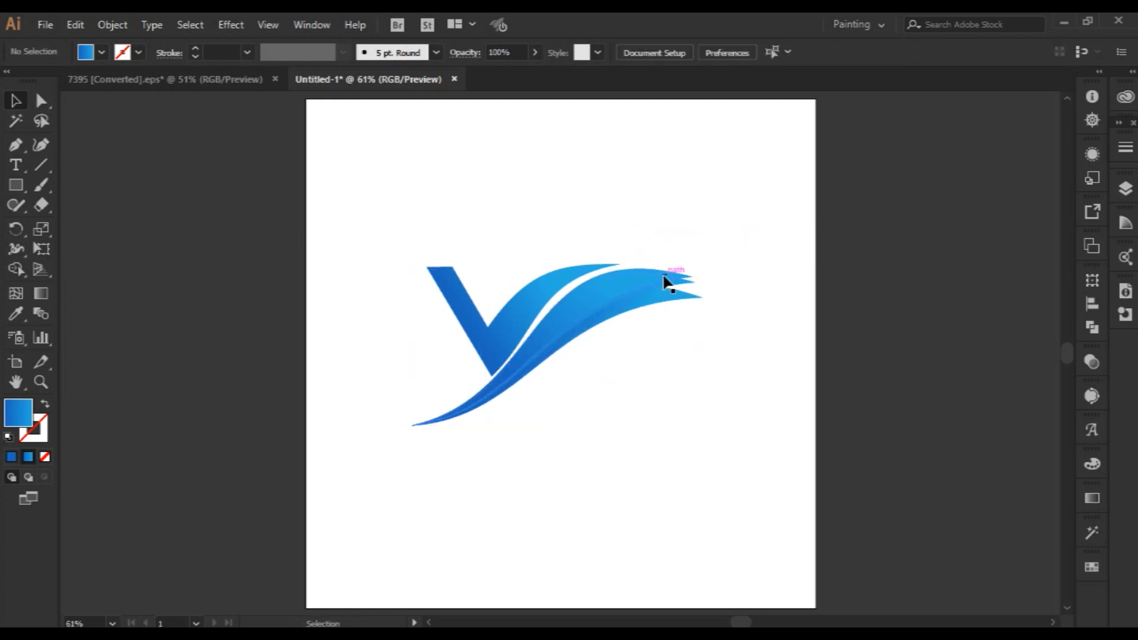
Try deleting the overlapping upper swoosh shapes, and undo the deletion.
click(659, 277)
key(Delete)
click(685, 270)
key(Delete)
key(a)
key(ctrl+z)
click(713, 273)
Split the rotated copy's tip where it crosses the lower swoosh using the Shape Builder tool.
click(684, 281)
key(z)
drag(587, 247, 879, 491)
click(17, 268)
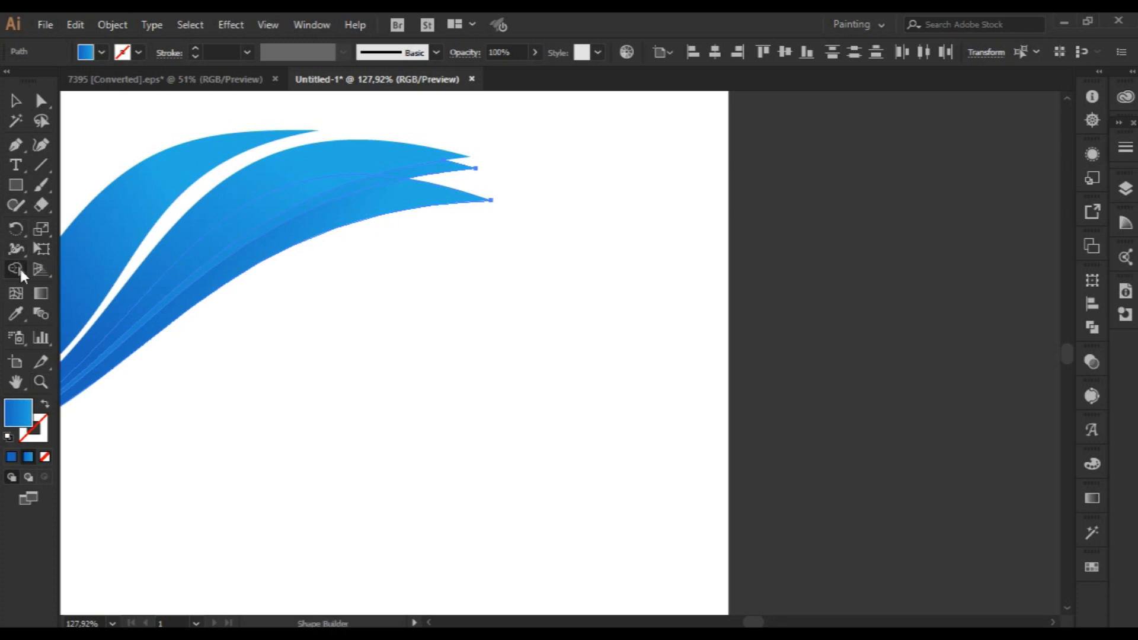
click(409, 173)
key(v)
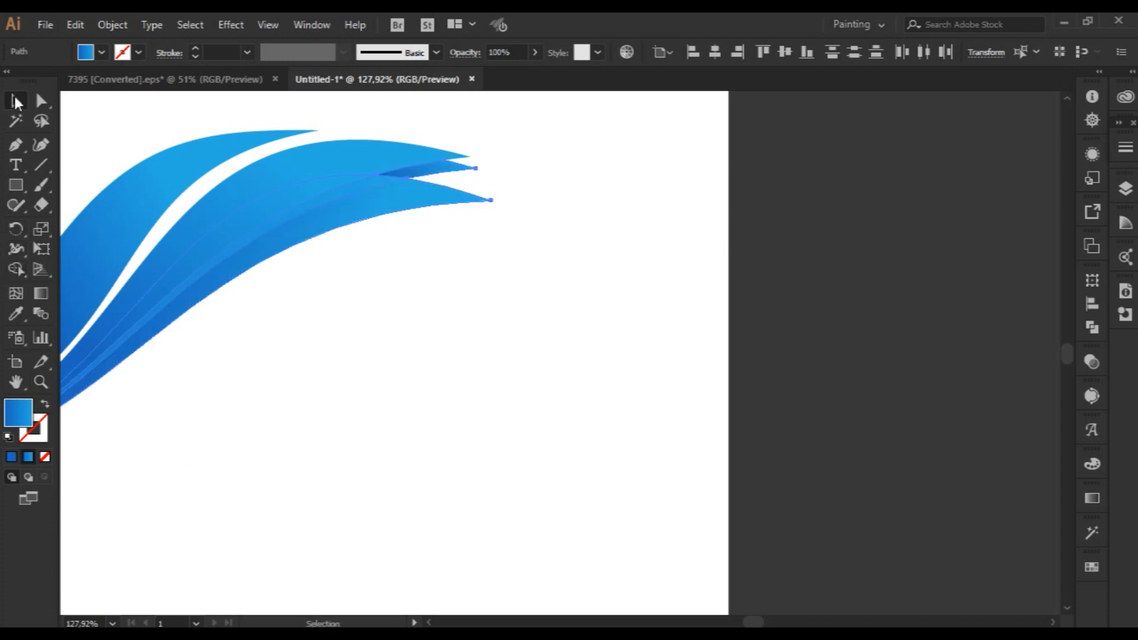
Delete the leftover tip of the rotated copy between the upper and lower swooshes.
click(453, 173)
key(Delete)
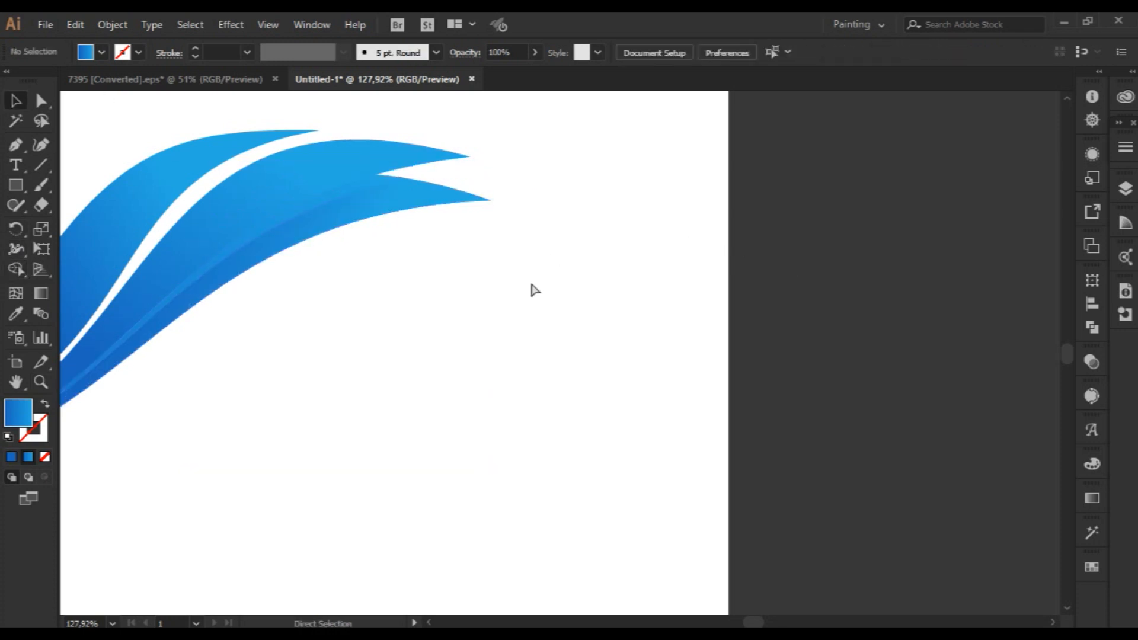
key(ctrl+0)
Fill the narrow overlap strip between the two lower swooshes with solid black (000000).
click(635, 295)
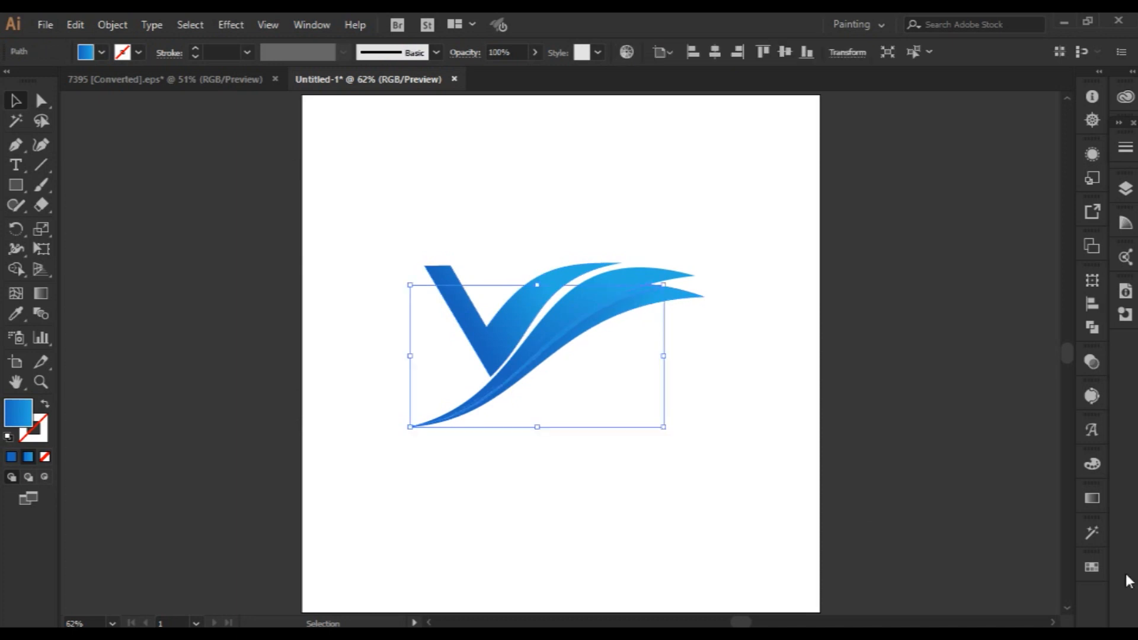
click(1096, 466)
click(903, 482)
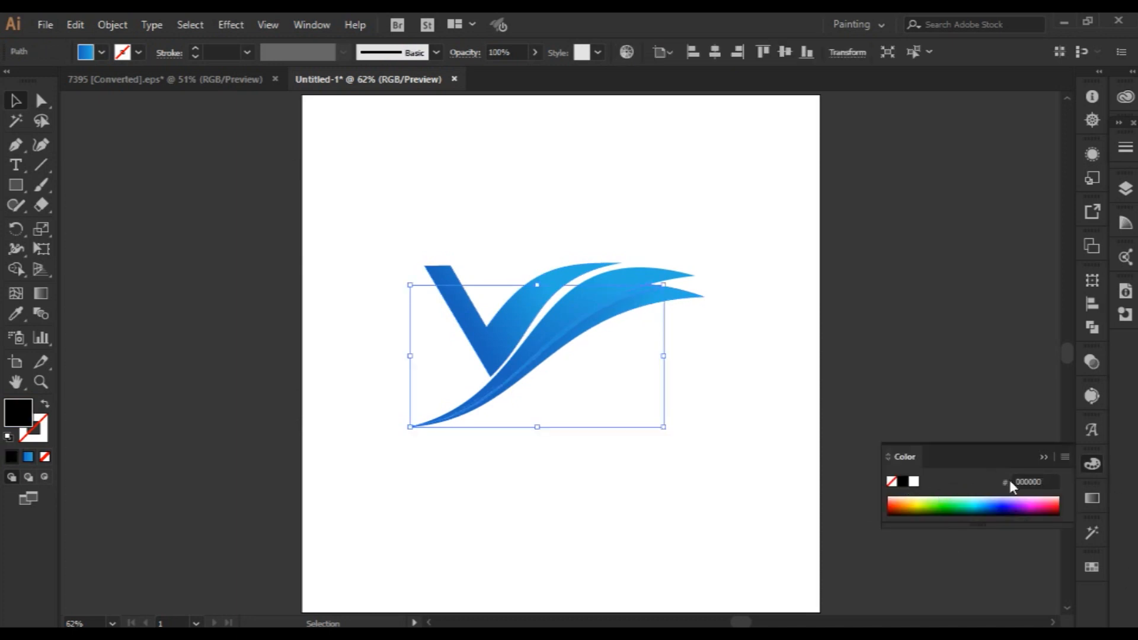
click(1043, 456)
click(744, 464)
scroll(745, 464, up, 2)
scroll(745, 465, down, 1)
scroll(749, 470, down, 1)
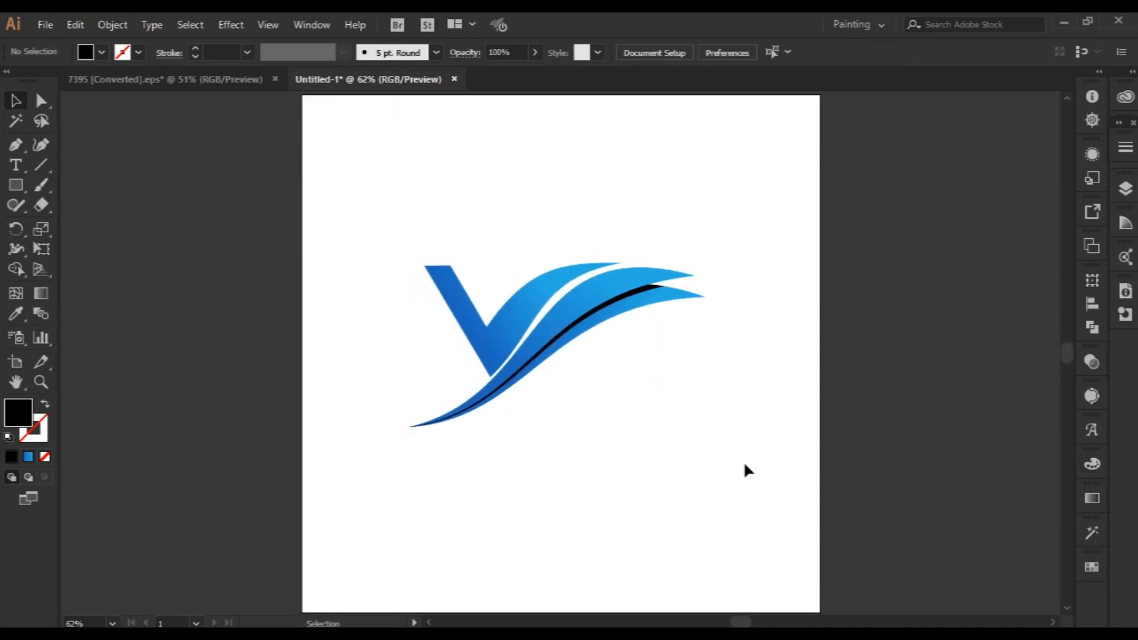
Set the black strip's blending mode to Multiply and its opacity to 65%.
click(640, 295)
click(819, 373)
click(633, 294)
click(1090, 369)
click(943, 383)
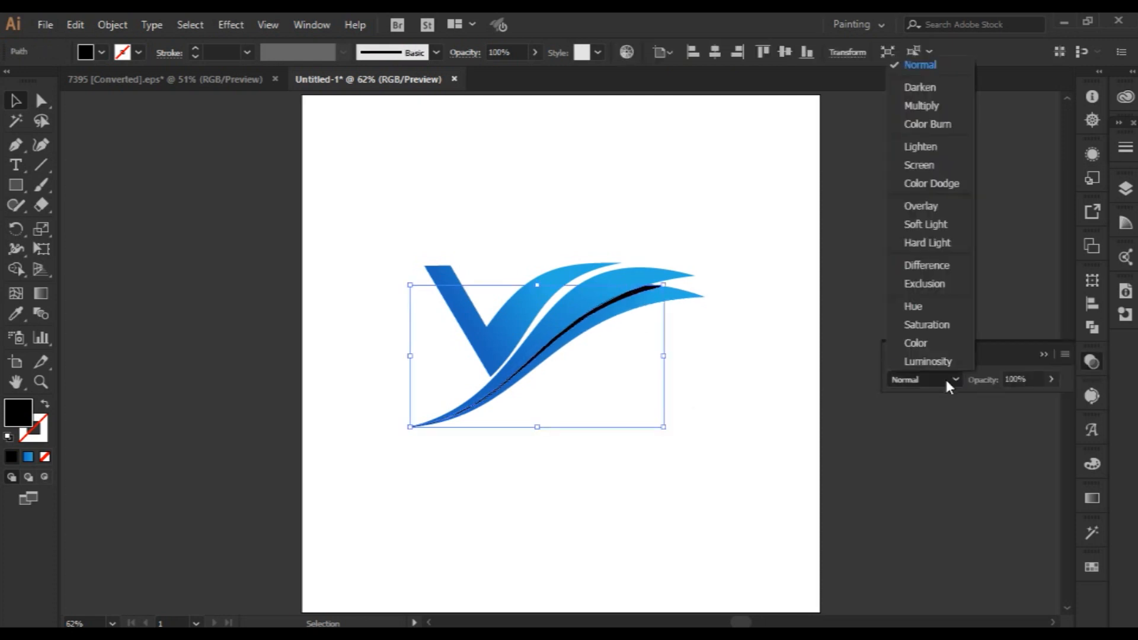
click(925, 164)
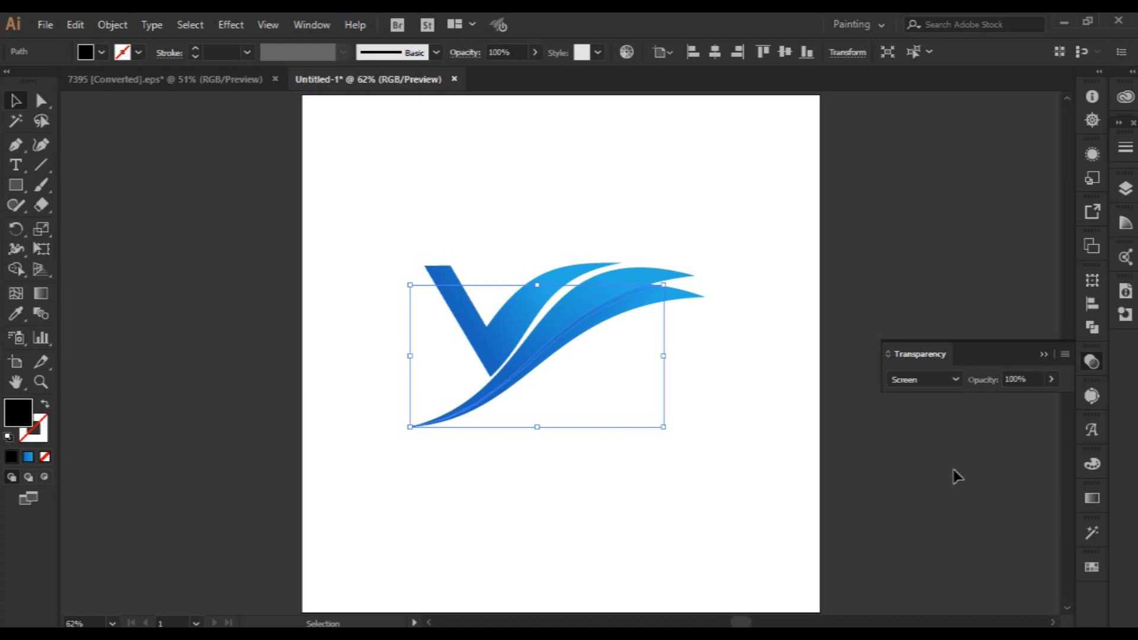
click(945, 384)
click(946, 102)
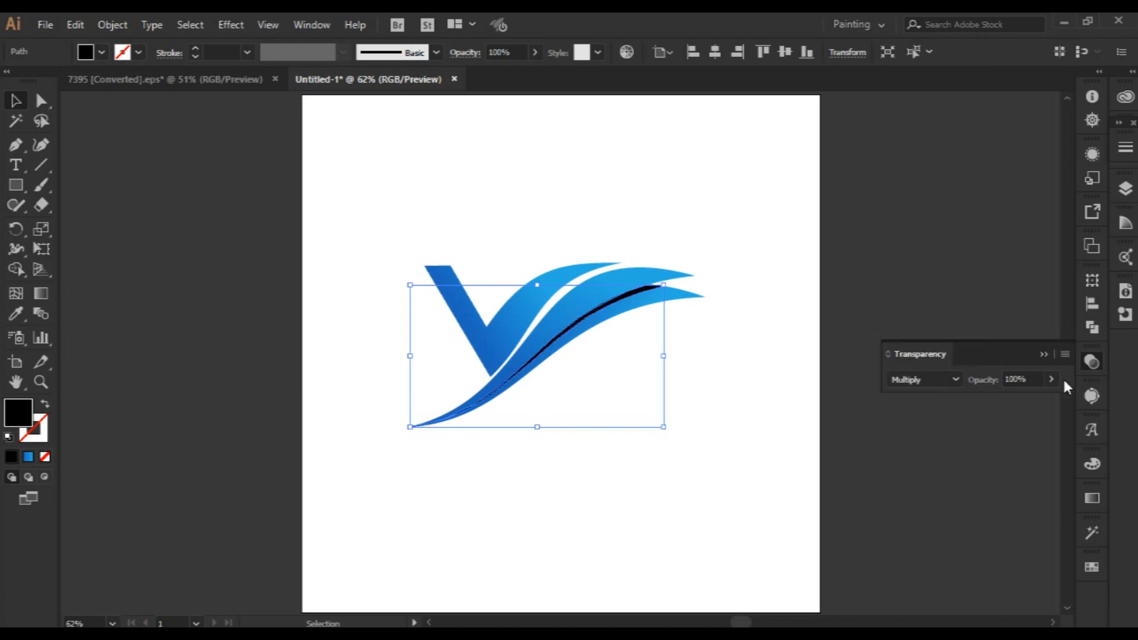
click(1045, 355)
click(535, 52)
drag(502, 73, 500, 73)
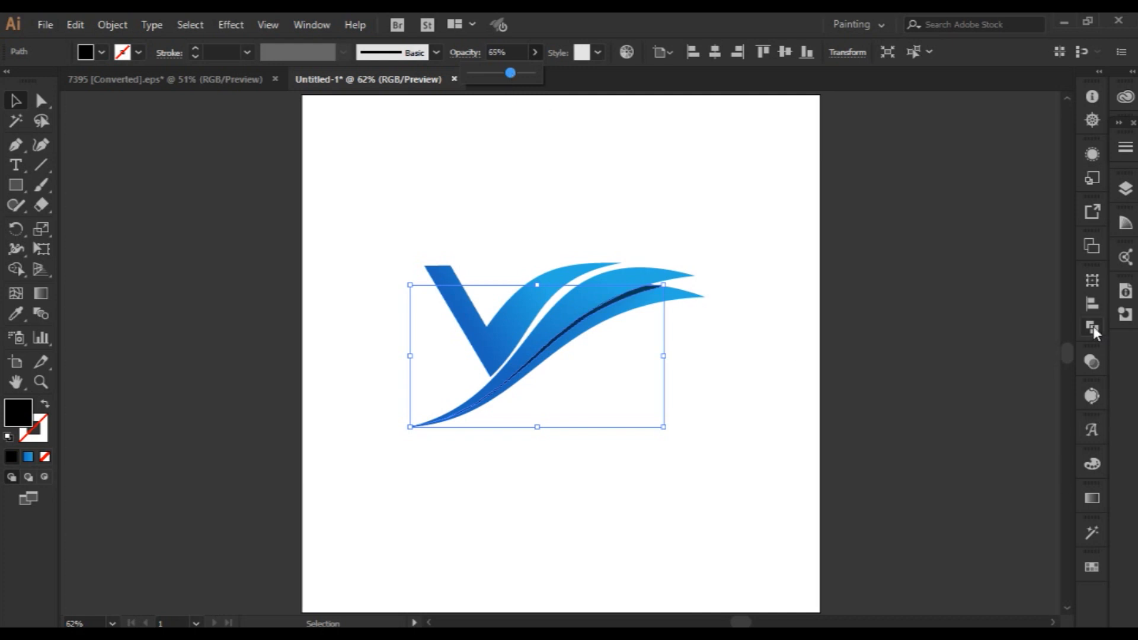
Apply a linear blue-to-black gradient to the strip, with the black stop at the far end of the gradient.
click(1094, 504)
click(930, 549)
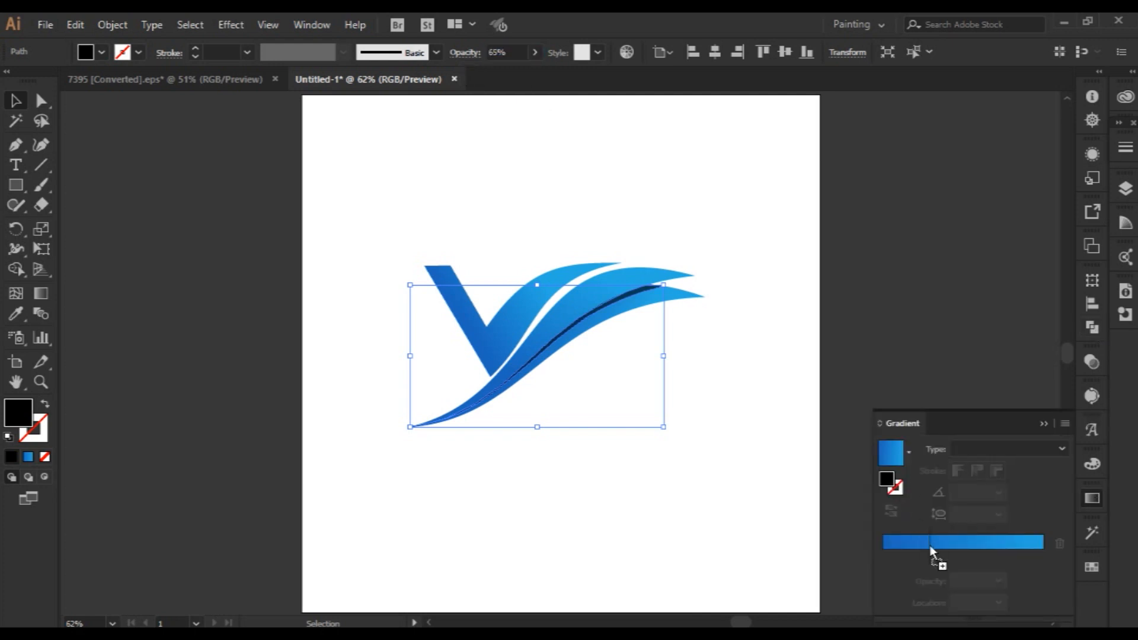
click(1042, 556)
click(1060, 545)
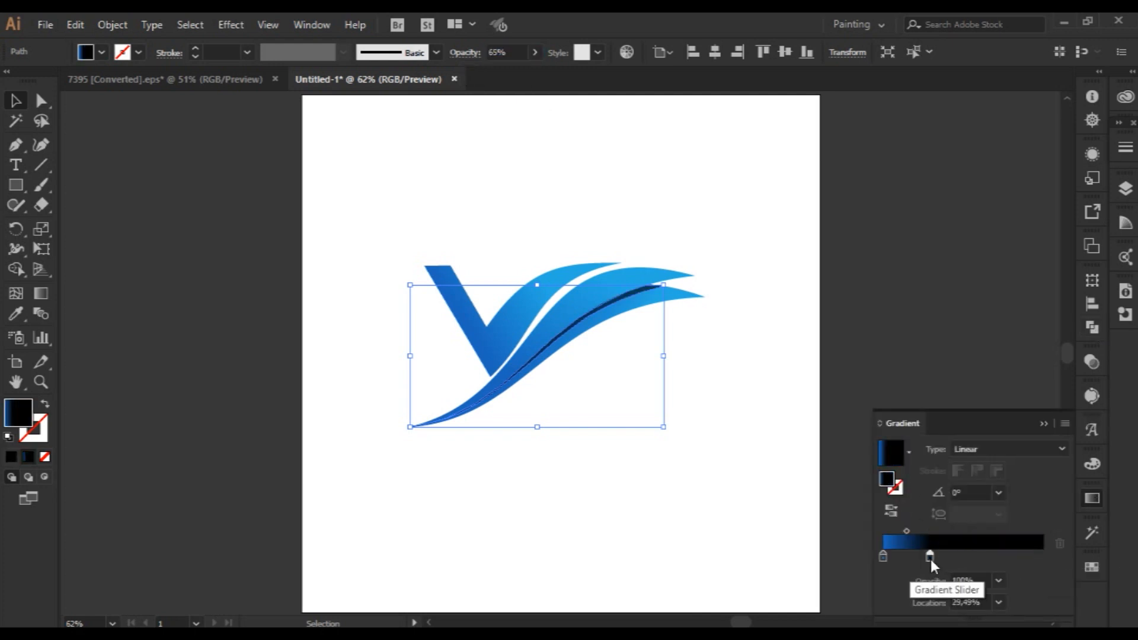
drag(931, 557, 1044, 558)
click(962, 530)
Make the gradient's start stop black with 0% opacity and shift it to about 21.5% location.
click(883, 557)
double_click(883, 557)
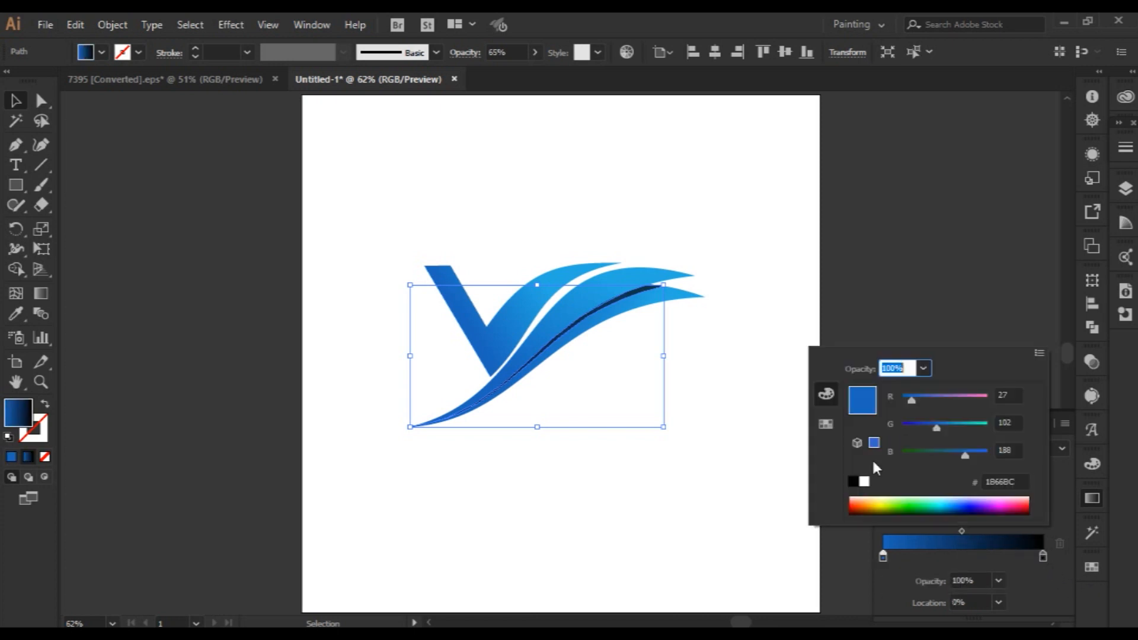
click(854, 493)
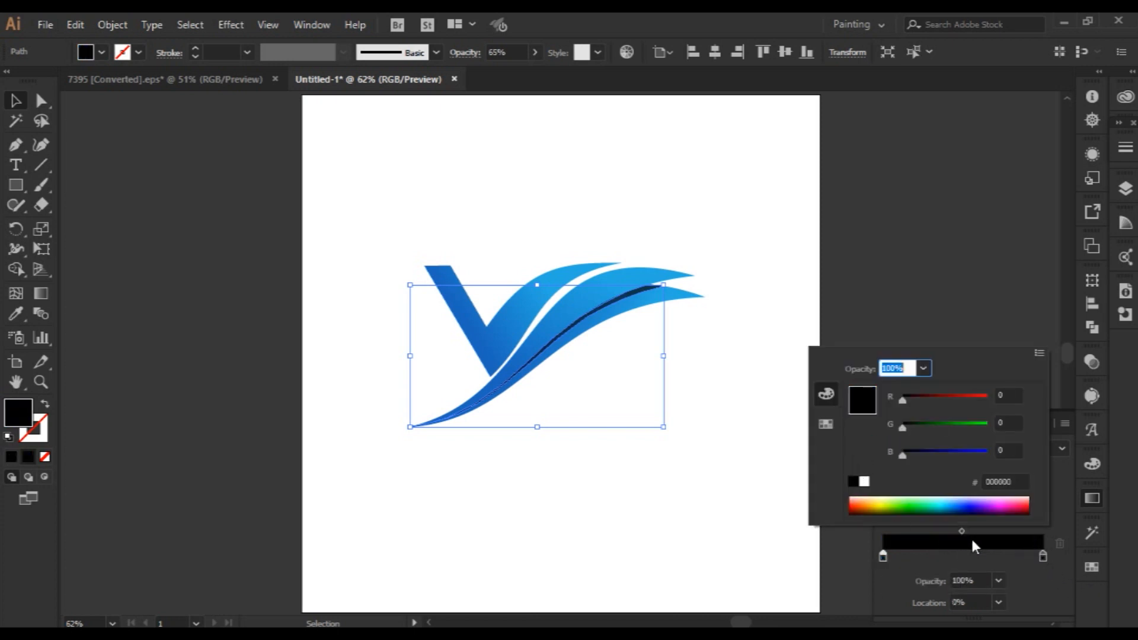
double_click(883, 557)
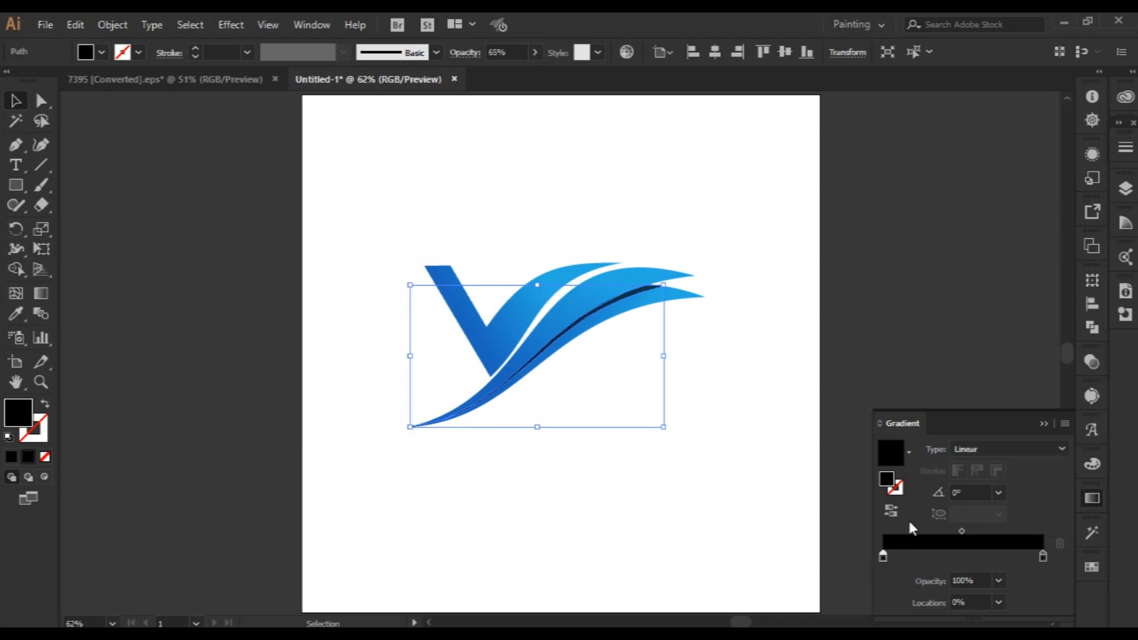
click(923, 369)
click(929, 389)
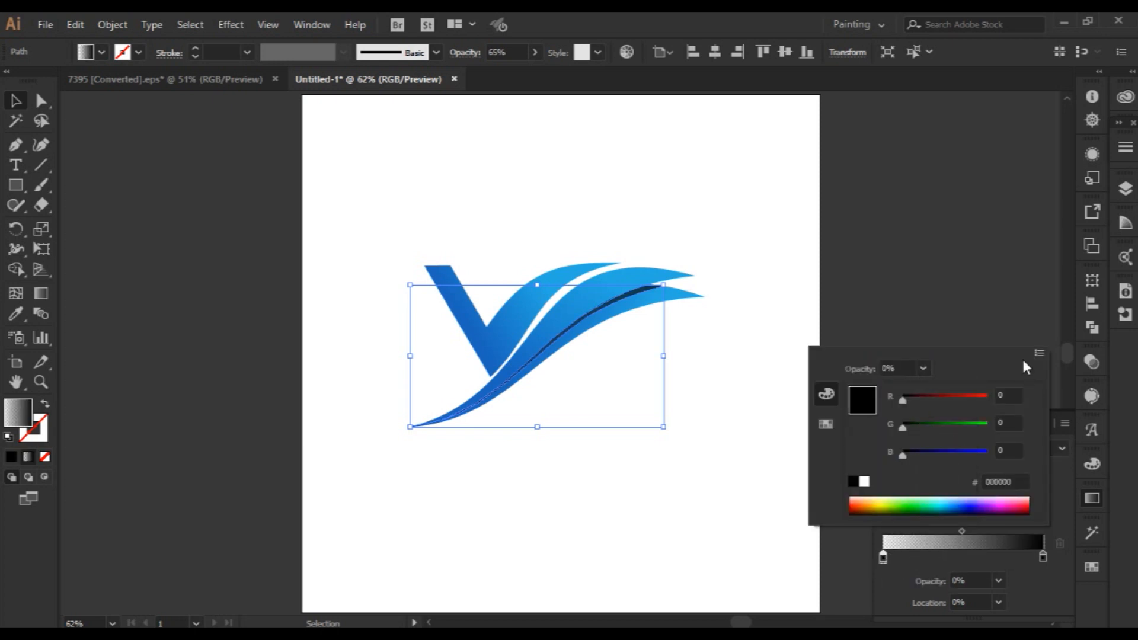
click(1031, 578)
drag(883, 557, 917, 557)
Redirect the strip's gradient to about -140°, fading from transparent at the upper right to black at the middle.
click(41, 293)
mouse_move(615, 297)
mouse_down()
mouse_move(542, 363)
mouse_move(653, 312)
mouse_move(546, 379)
mouse_move(531, 361)
mouse_up()
click(15, 101)
click(674, 471)
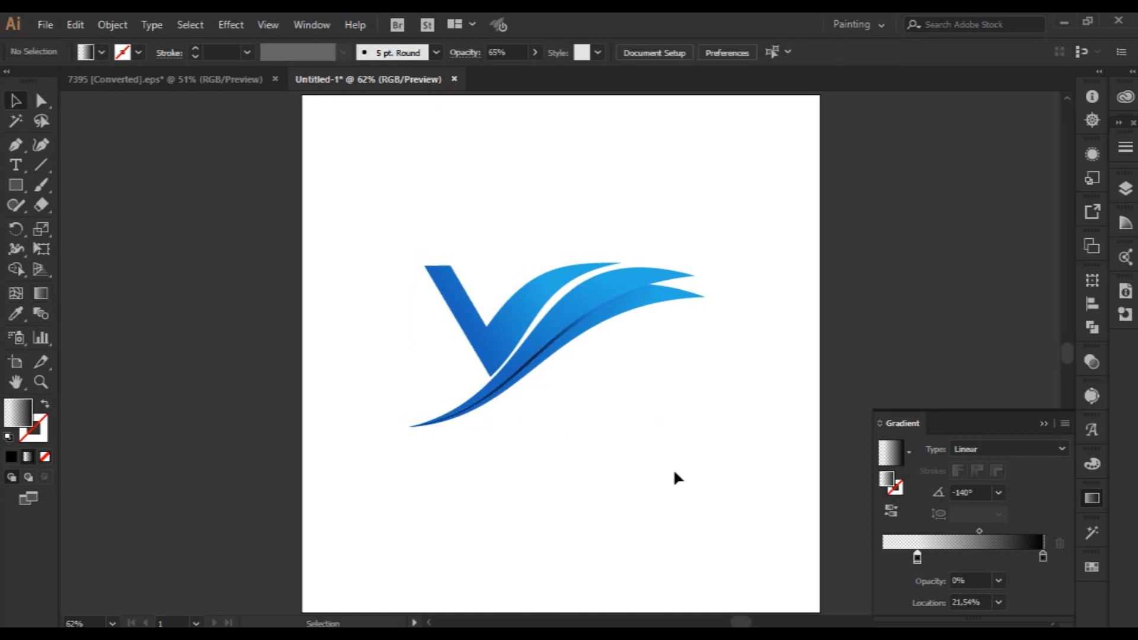
click(1044, 423)
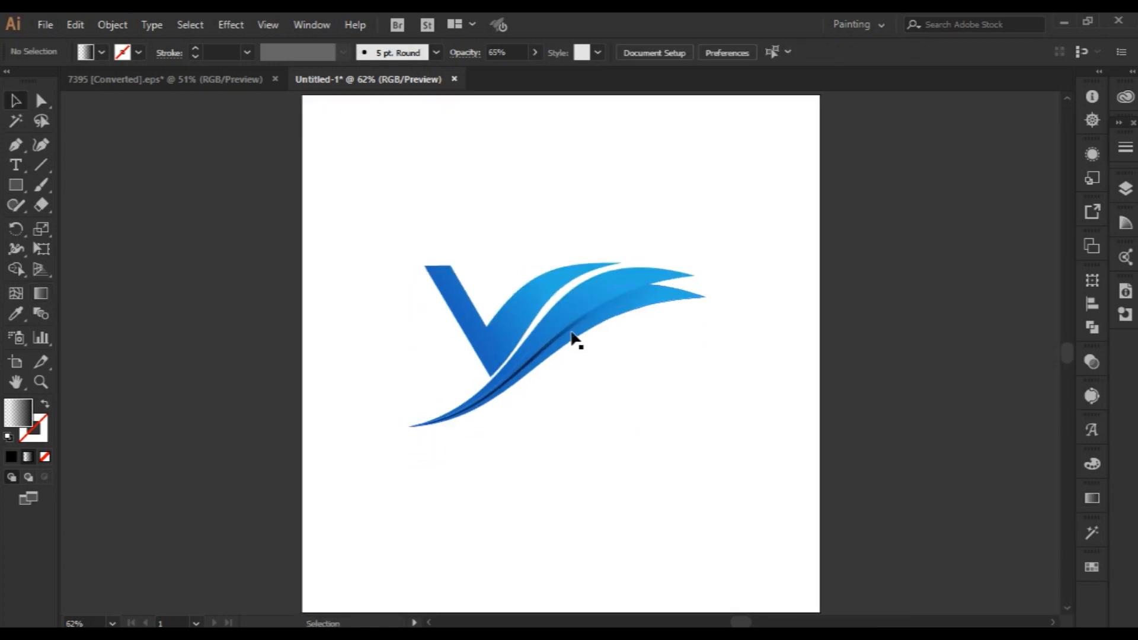
Stretch the strip's gradient along its length, from transparent at the upper-right tip to black near the V's bottom point.
click(573, 333)
click(580, 338)
click(571, 329)
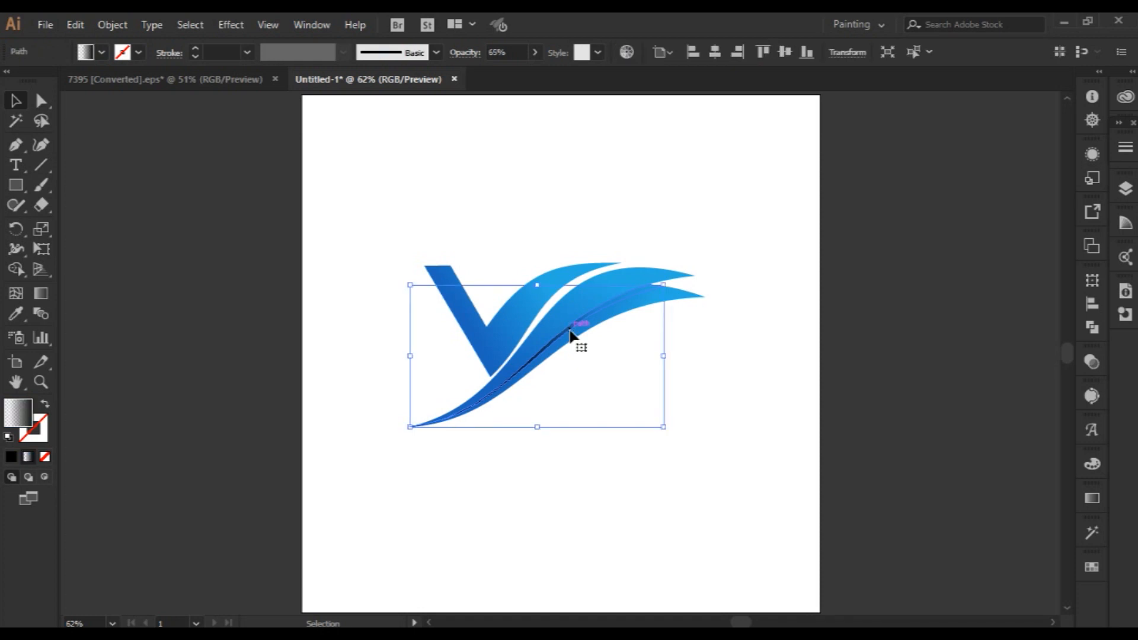
click(41, 293)
drag(473, 386, 671, 287)
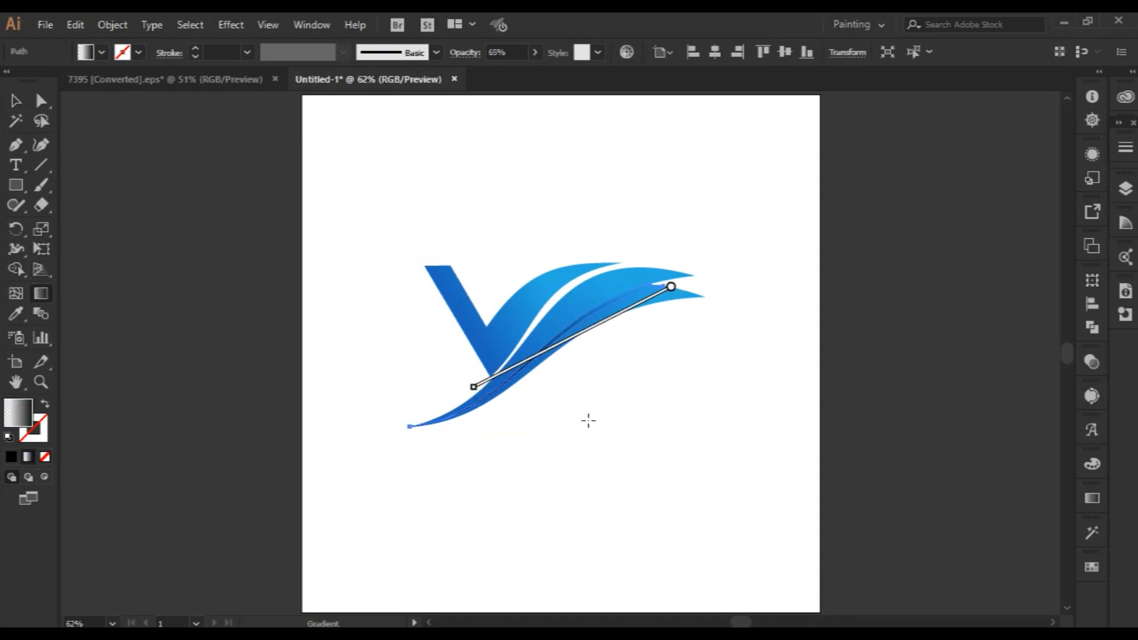
click(16, 101)
click(603, 498)
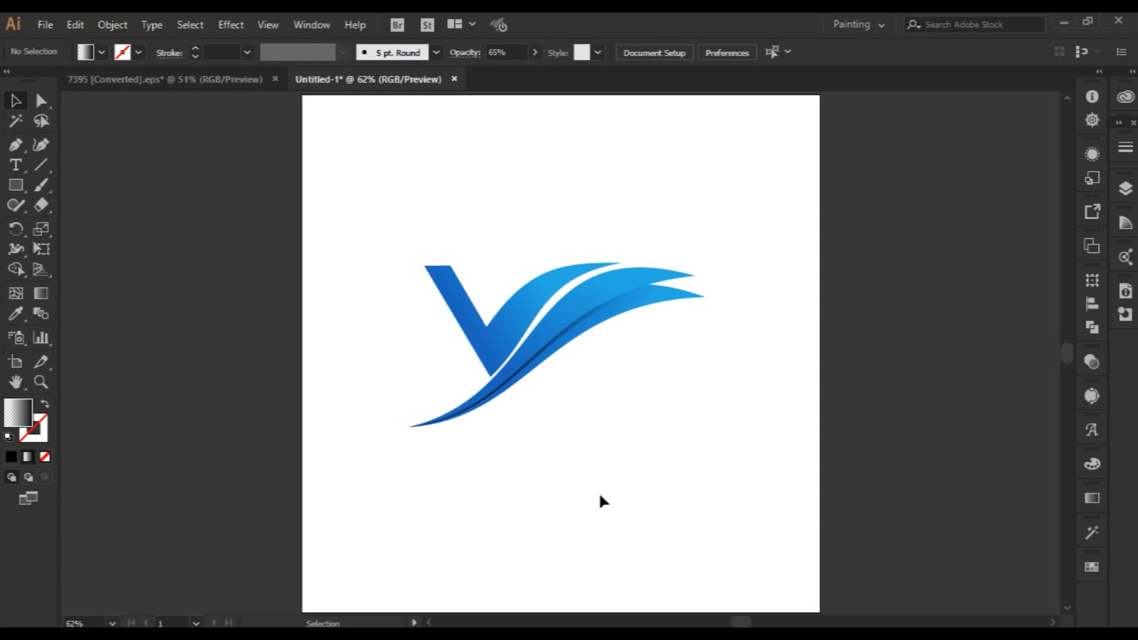
Try reshaping the dark strip by pulling the curve handle of its lower-left anchor, and undo both attempts.
click(542, 350)
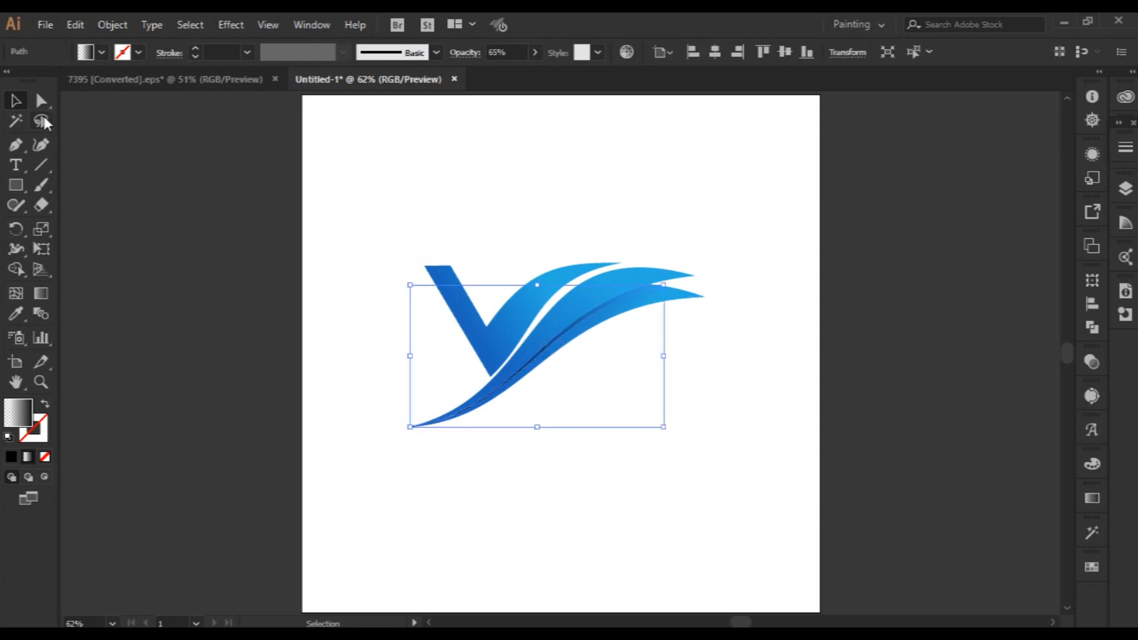
click(41, 100)
click(410, 427)
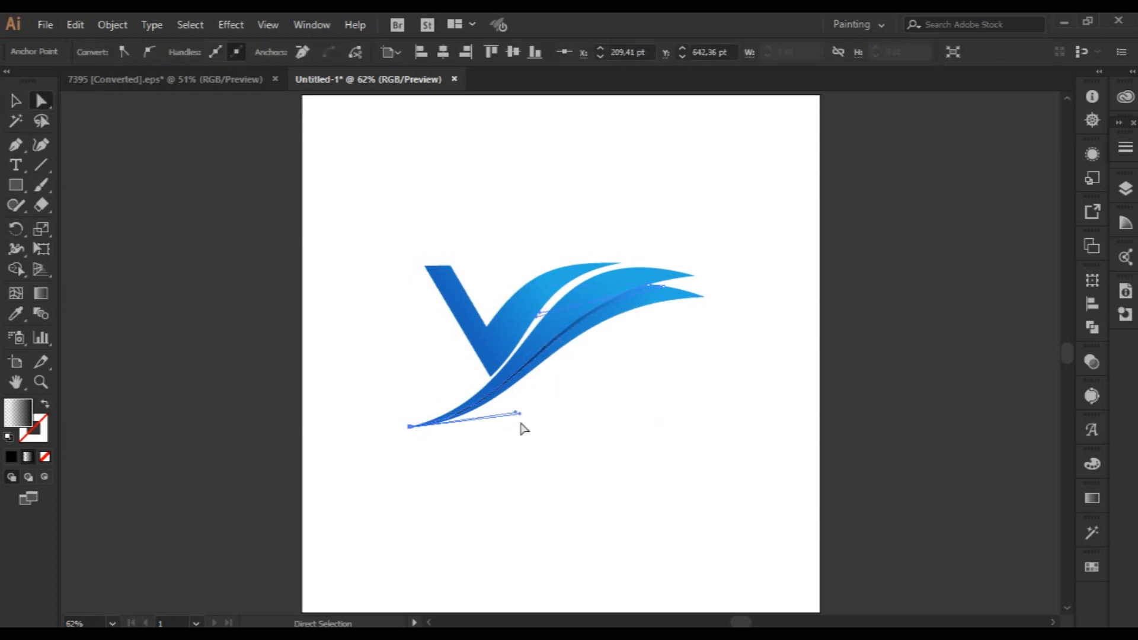
drag(520, 414, 528, 460)
key(ctrl+z)
drag(519, 413, 627, 482)
key(ctrl+z)
Narrow the dark strip's lower-left end by moving its outer curve handle slightly up, in line with the other handle.
key(z)
drag(364, 368, 688, 580)
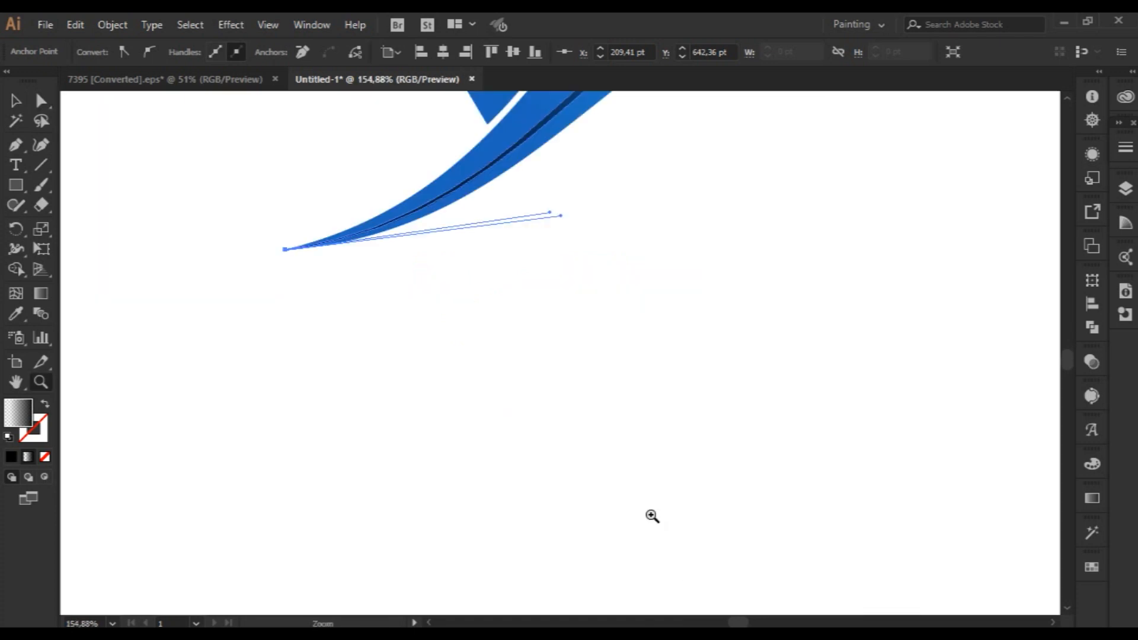
scroll(635, 490, up, 4)
click(41, 102)
click(563, 437)
drag(563, 437, 563, 431)
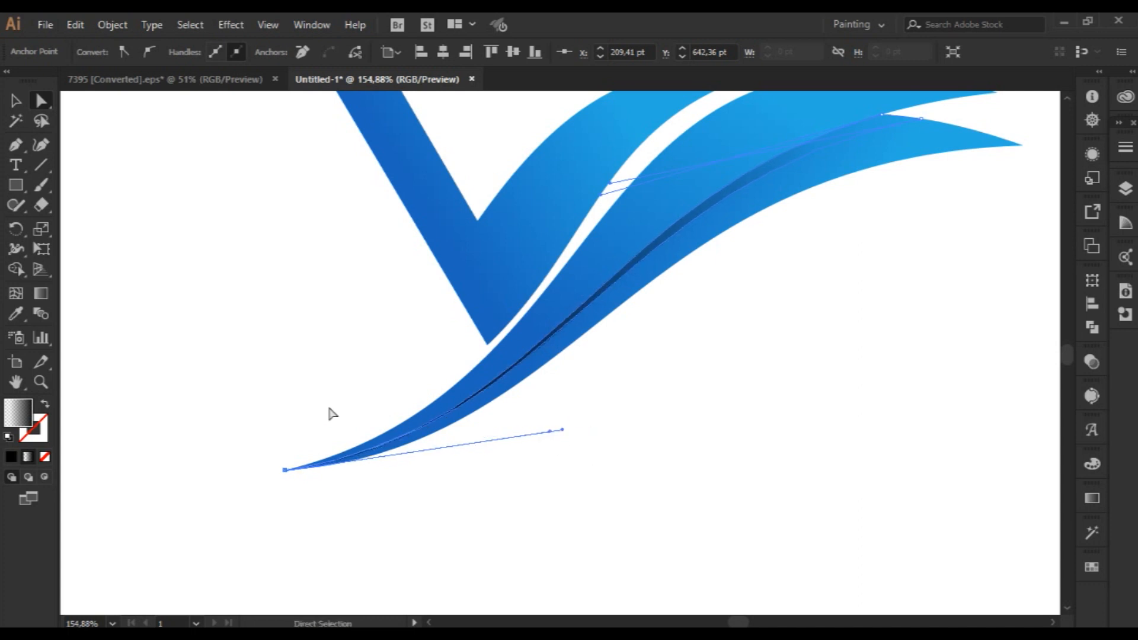
key(v)
click(631, 415)
scroll(631, 415, up, 1)
key(ctrl+0)
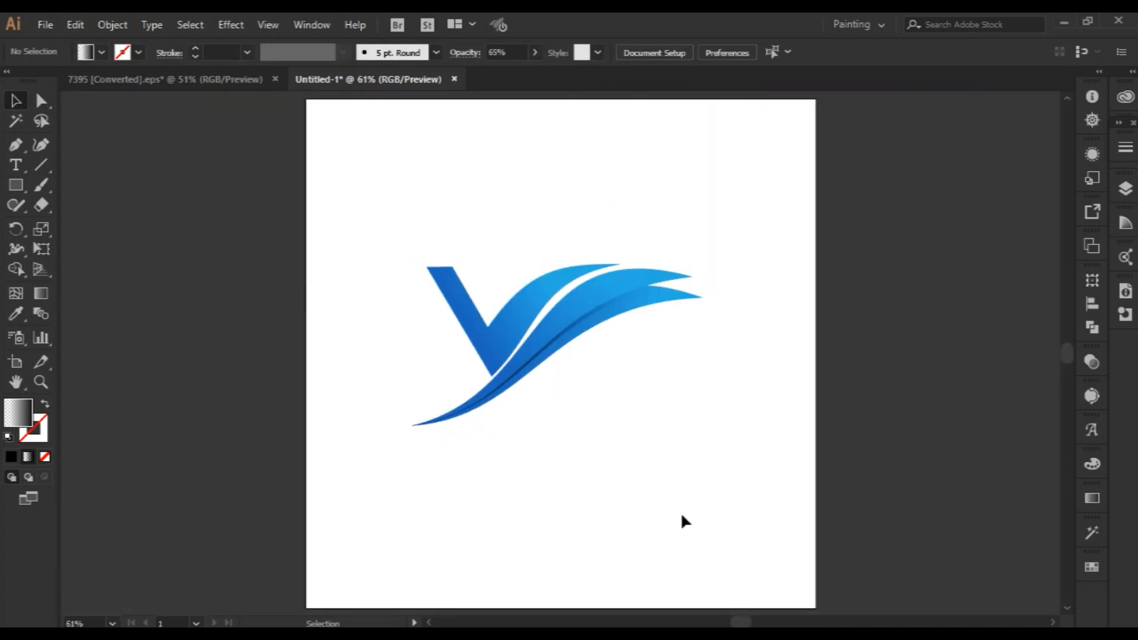
Scale the whole logo down proportionally and place it around the middle of the artboard, slightly above centre.
scroll(714, 533, up, 1)
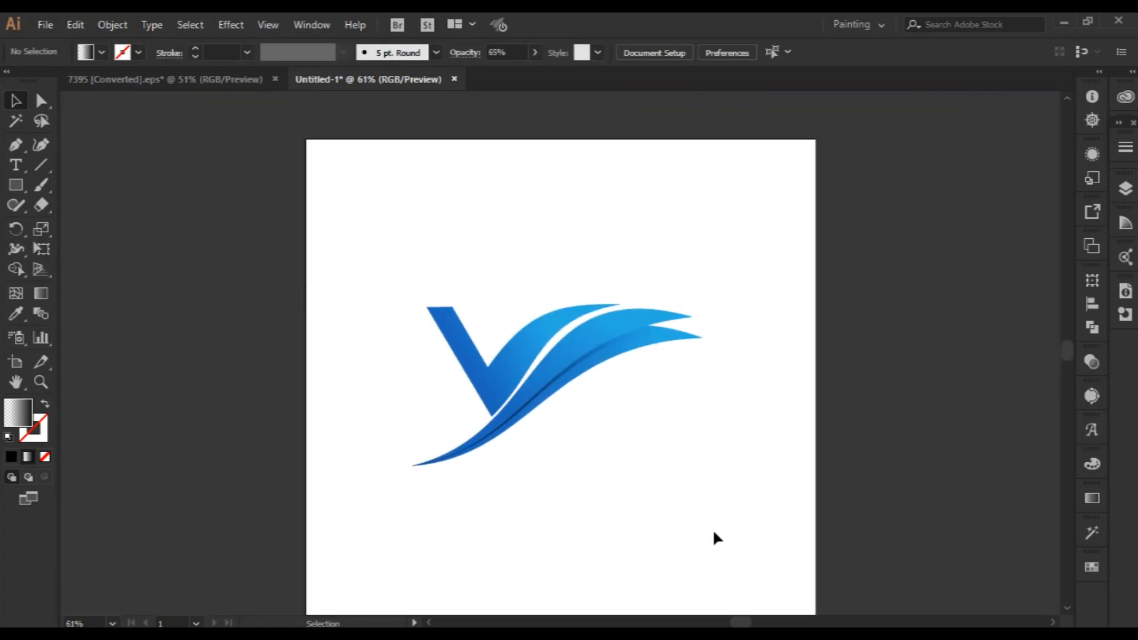
key(ctrl+0)
drag(368, 211, 646, 417)
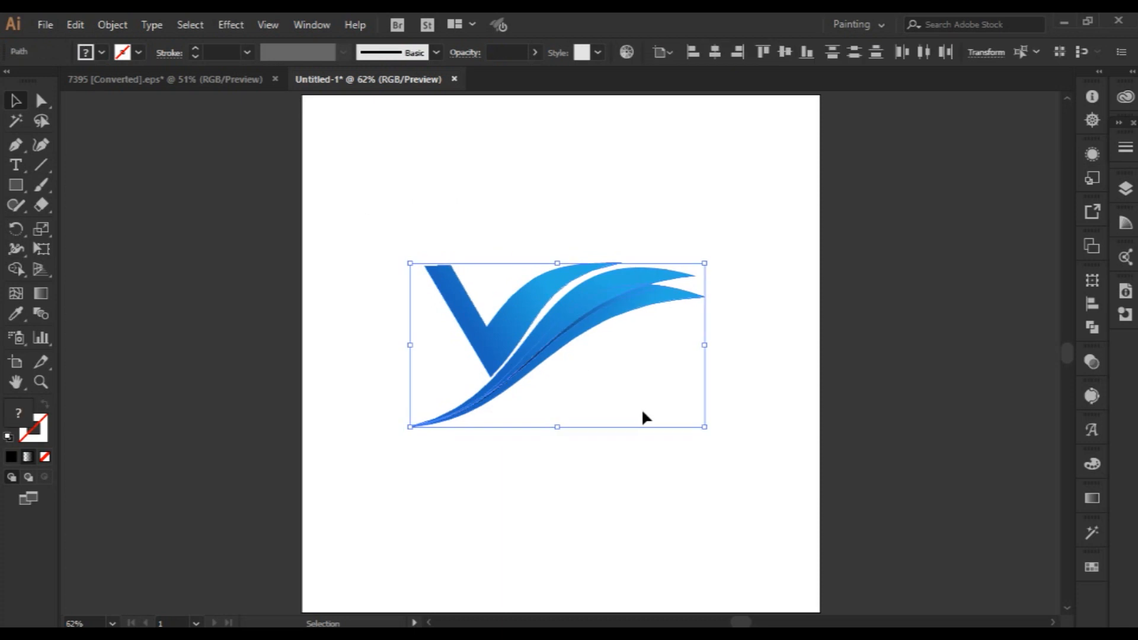
drag(568, 310, 607, 283)
drag(745, 400, 715, 383)
drag(617, 282, 586, 280)
click(430, 456)
scroll(624, 520, up, 1)
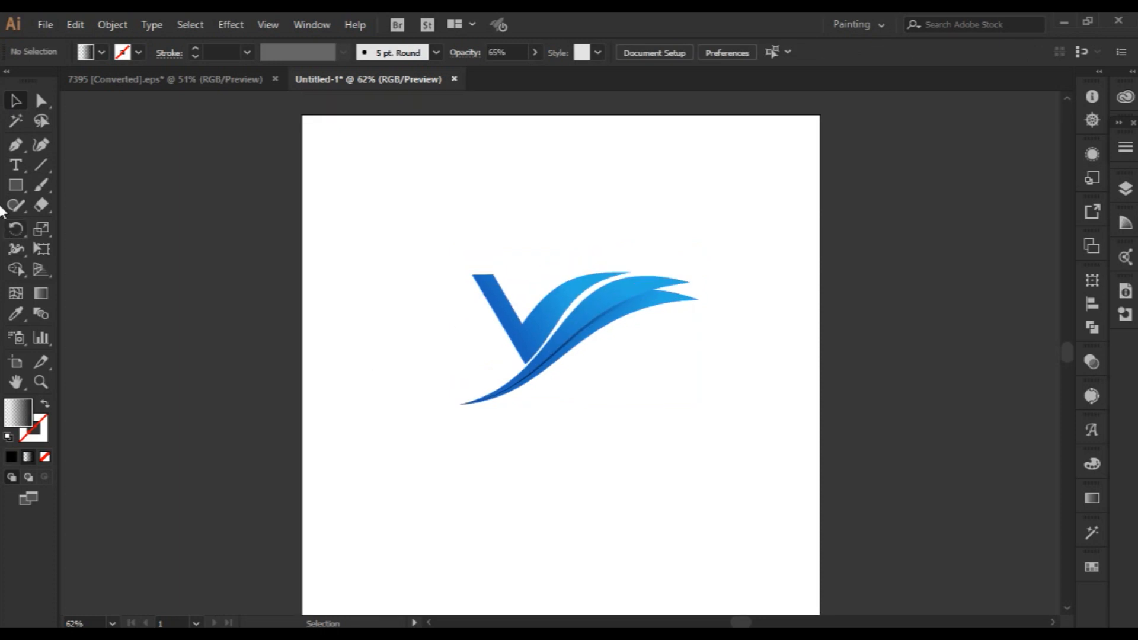
Add the name "VELASIO" below the logo in Orbitron Bold, enlarged to 83.08 pt.
key(t)
click(501, 449)
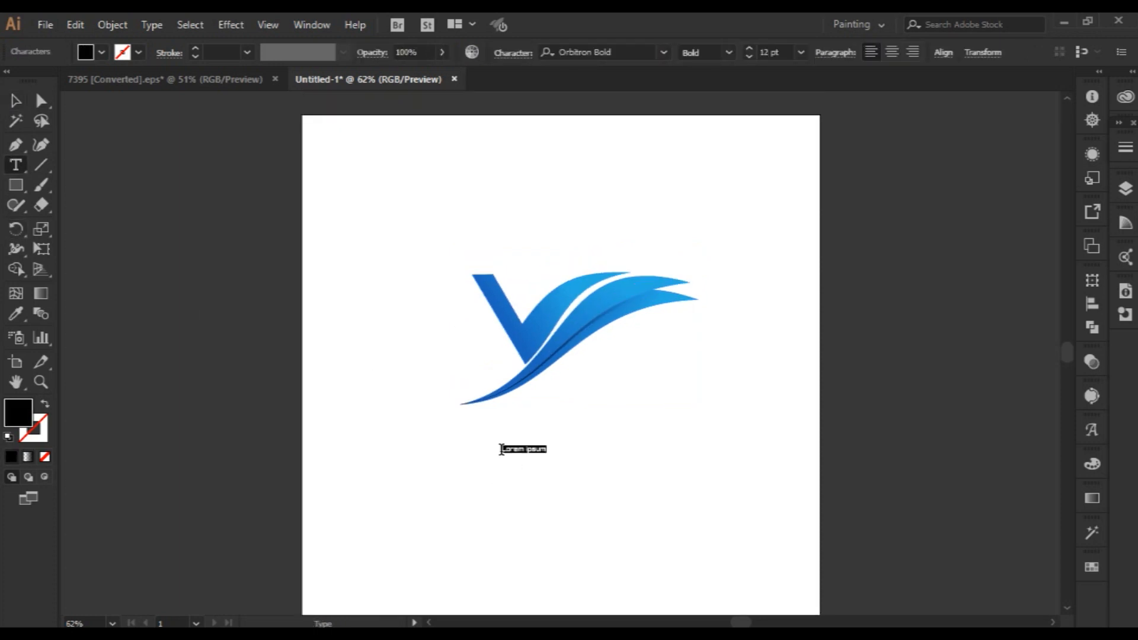
text(VELASIO)
key(Escape)
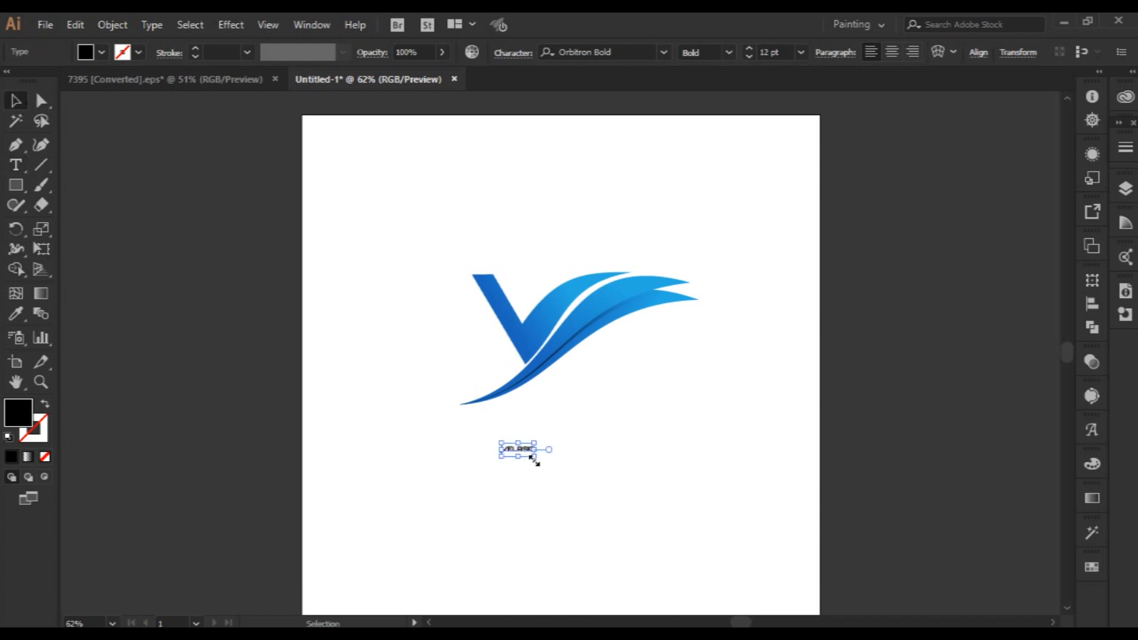
drag(534, 458, 641, 494)
click(698, 459)
Add the tagline "YOUR TGALINE HERE" as separate 22 pt Orbitron Bold text below VELASIO.
double_click(641, 495)
key(ctrl+a)
text(YOUR TGA)
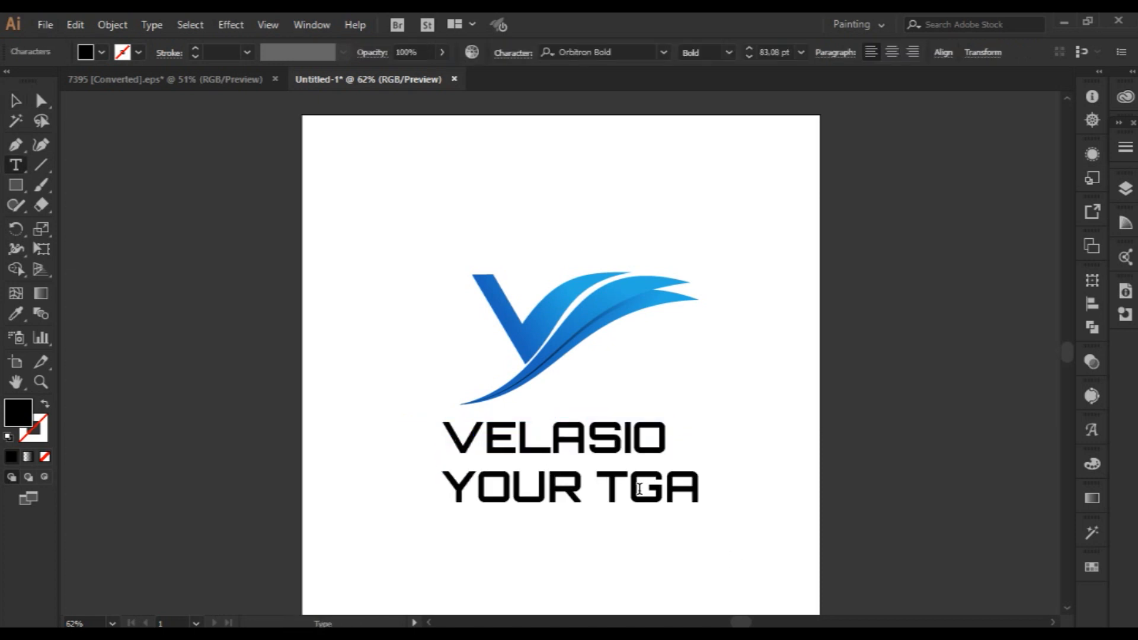
text(LINE HERE)
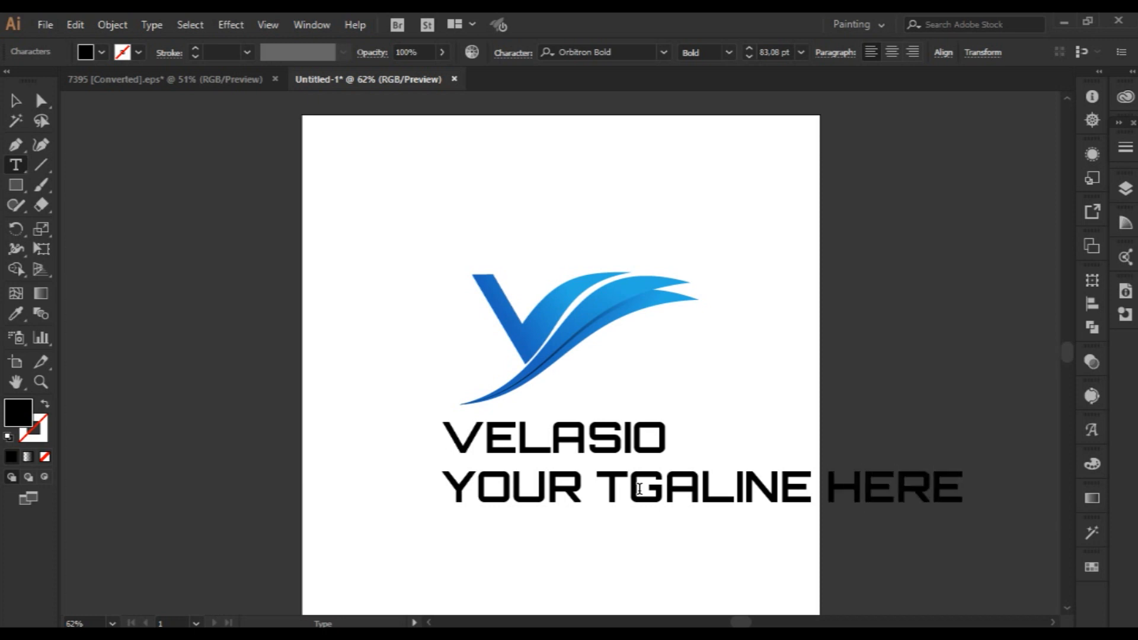
click(14, 101)
scroll(773, 52, down, 20)
scroll(773, 51, down, 1)
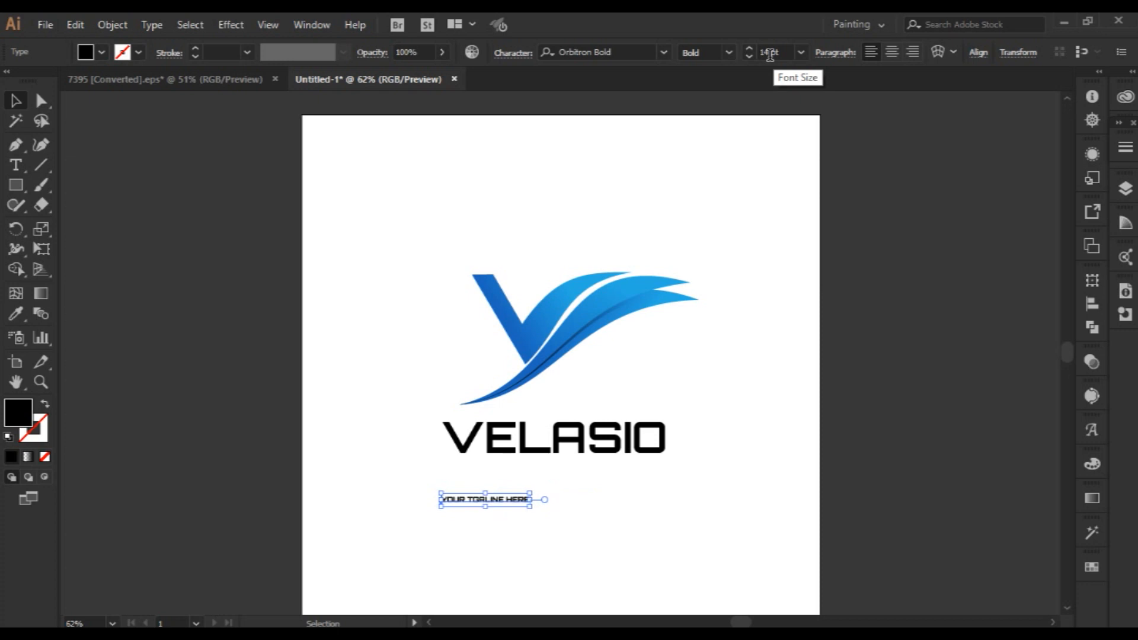
click(722, 609)
Centre the tagline under VELASIO and nudge it up close to the name.
drag(541, 499, 586, 480)
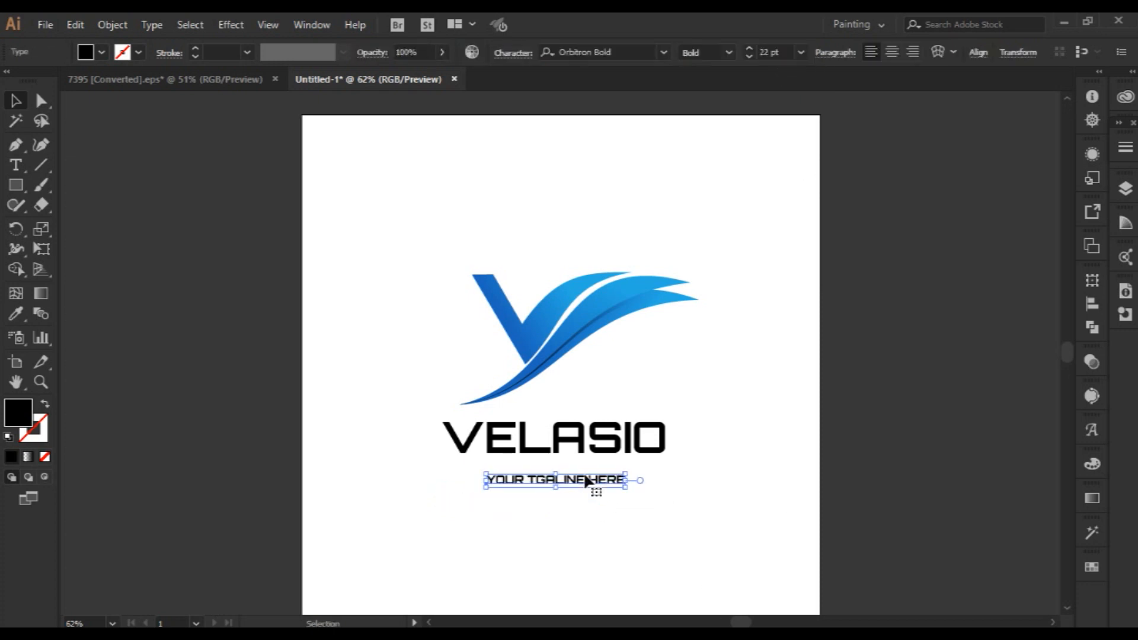
click(581, 518)
scroll(617, 518, down, 1)
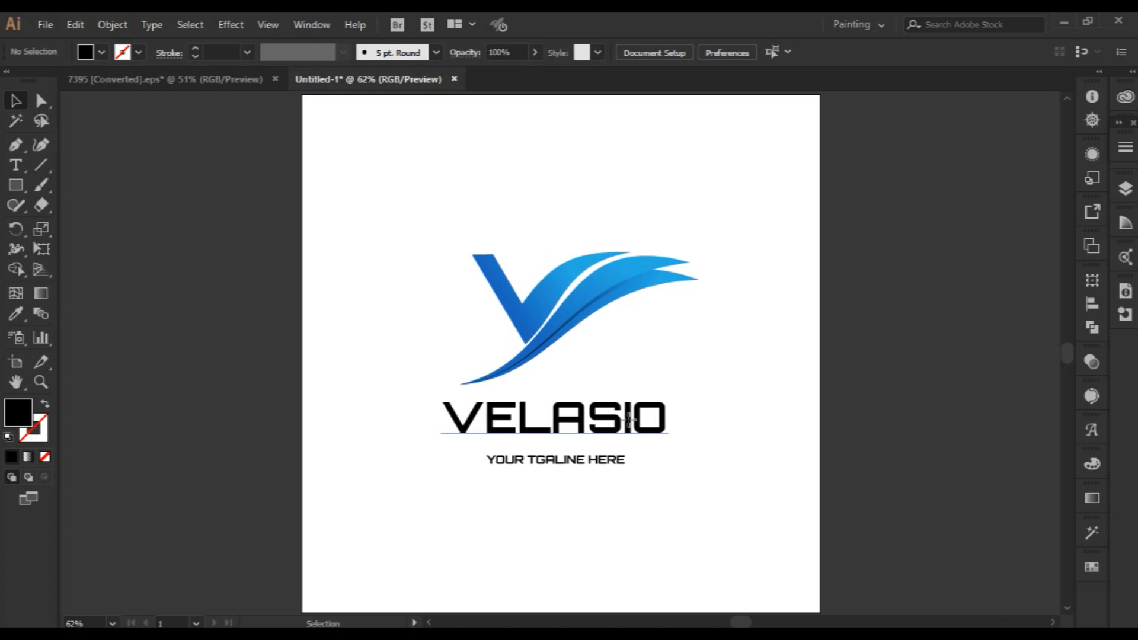
click(592, 462)
key(shift+Up)
key(shift+Up)
key(shift+Up)
key(shift+Down)
Set the tagline's letter tracking to 200.
click(514, 53)
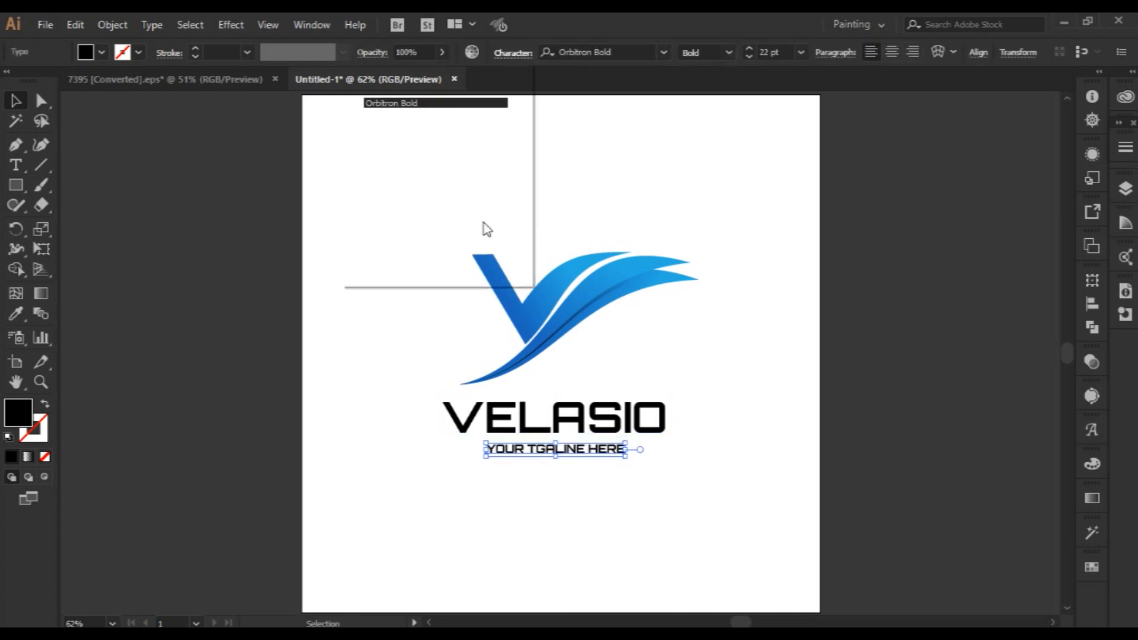
click(473, 172)
text(200)
key(Return)
click(777, 518)
Nudge the tagline left and slightly up so it sits centred and closer beneath VELASIO.
click(632, 450)
key(Left)
key(Left)
key(Left)
key(Left)
key(shift+Left)
key(shift+Left)
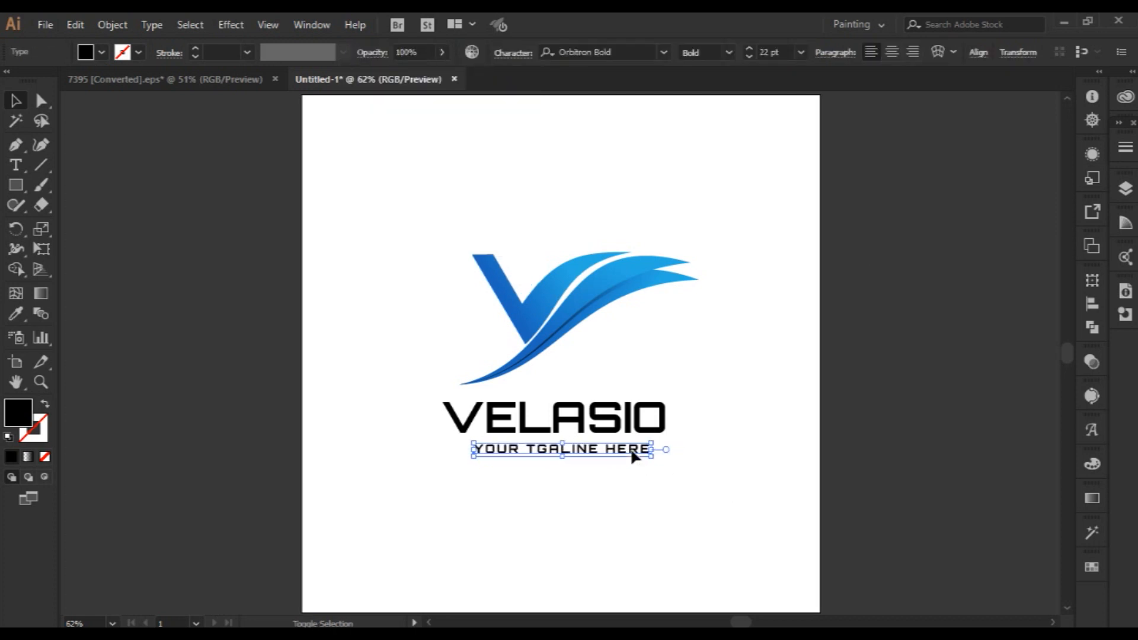
key(shift+Left)
key(Up)
key(Up)
key(Up)
key(Up)
key(Up)
key(Up)
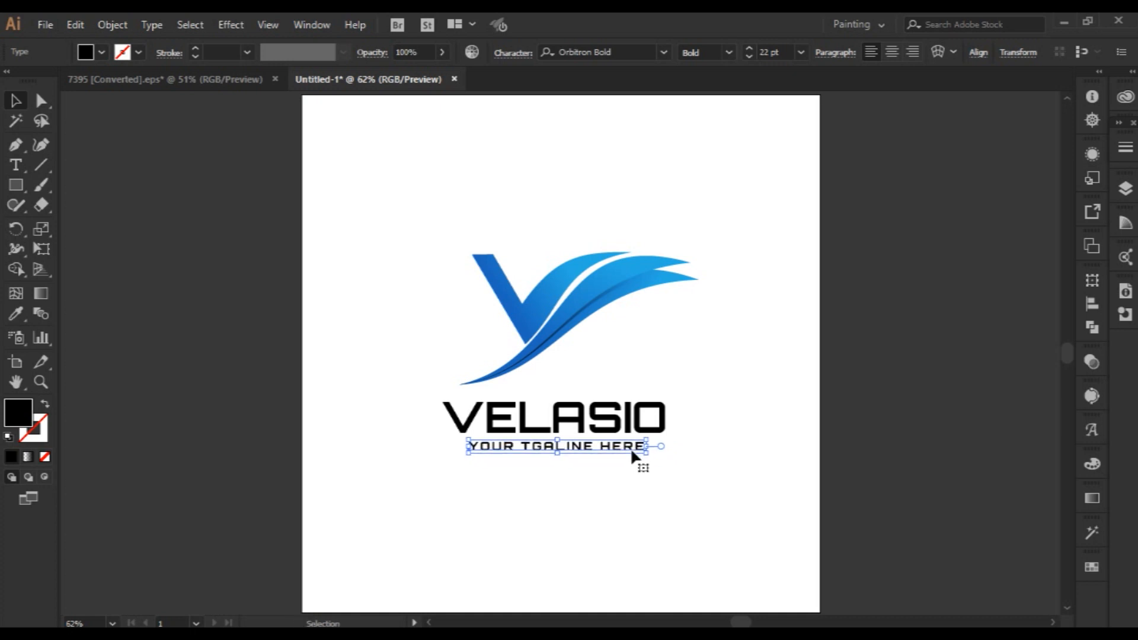
Widen the tagline's letter tracking further.
click(513, 53)
click(515, 54)
click(515, 54)
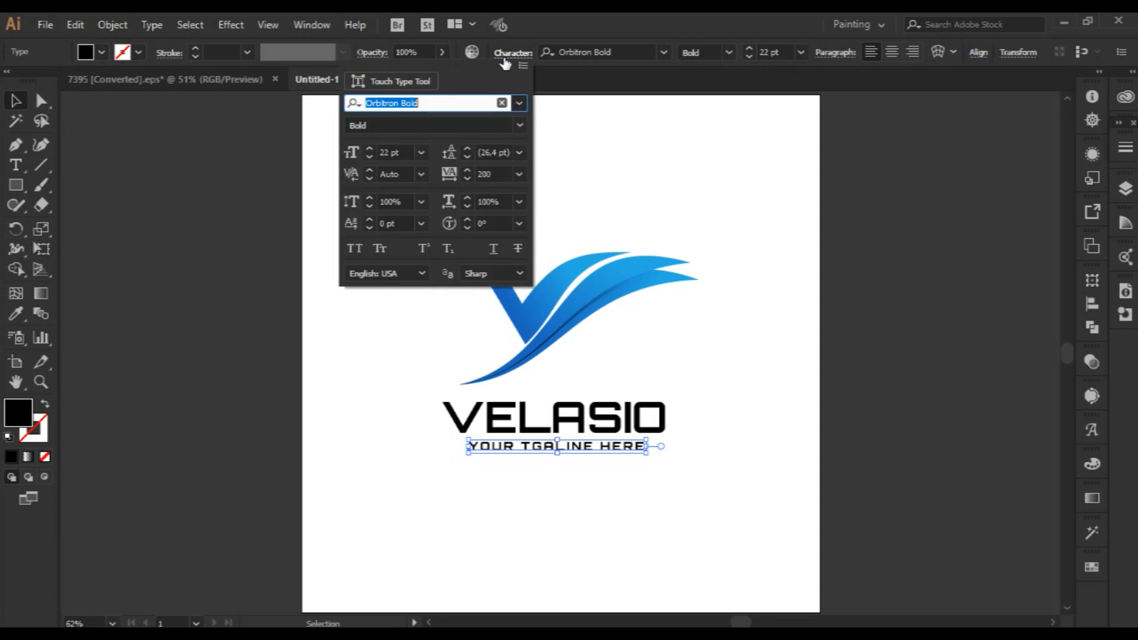
click(482, 173)
text(200)
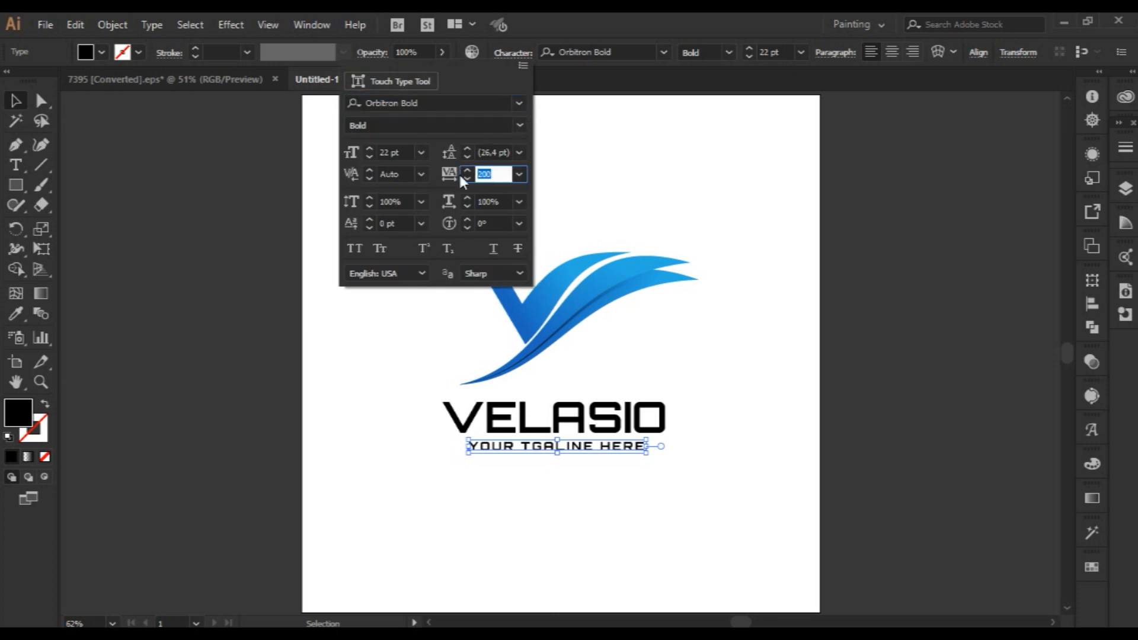
key(Return)
click(719, 271)
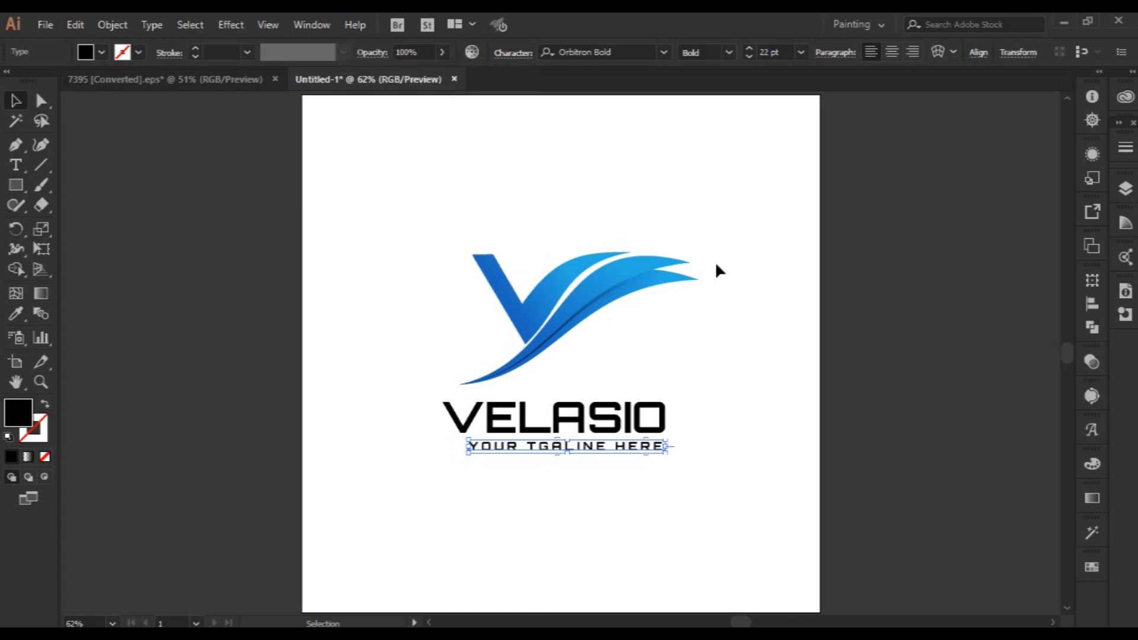
Reduce the tagline's font size to 18 pt.
click(511, 534)
click(580, 451)
scroll(772, 55, down, 3)
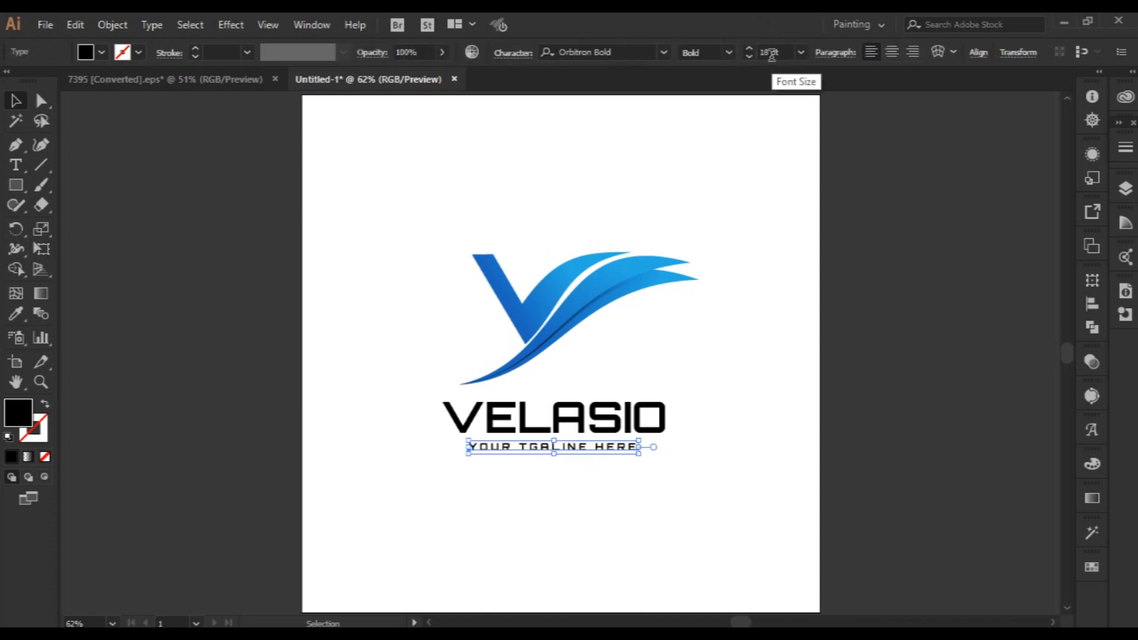
click(491, 510)
Centre the V mark, VELASIO and the tagline horizontally on the artboard, keeping their vertical positions.
drag(696, 308, 706, 406)
drag(448, 198, 750, 401)
key(v)
drag(379, 103, 711, 504)
click(1093, 304)
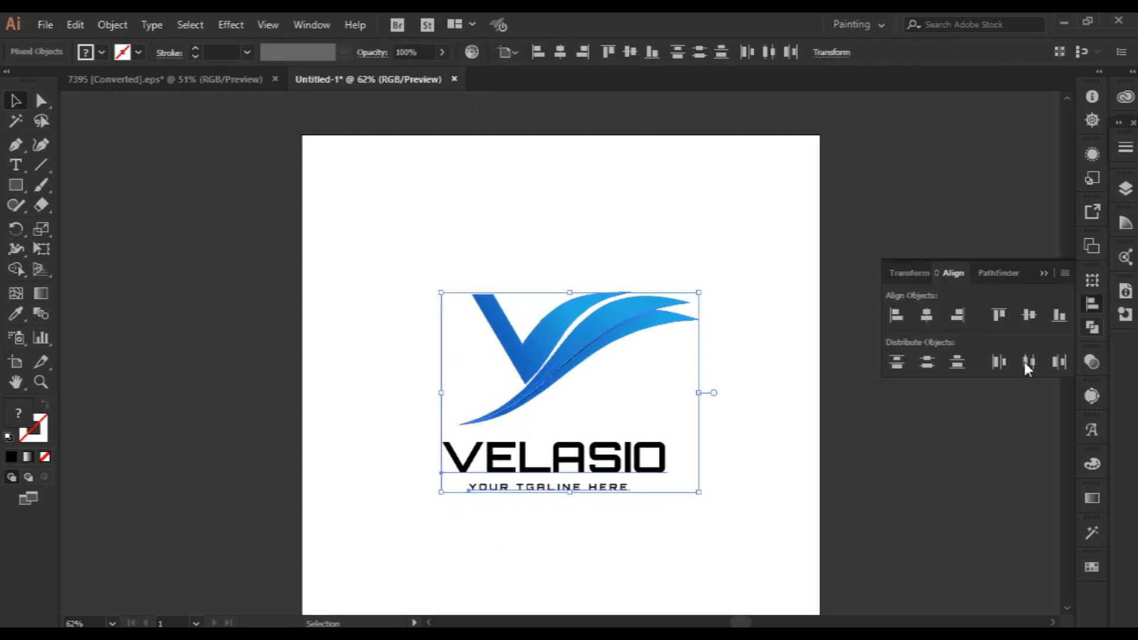
click(930, 319)
click(1030, 318)
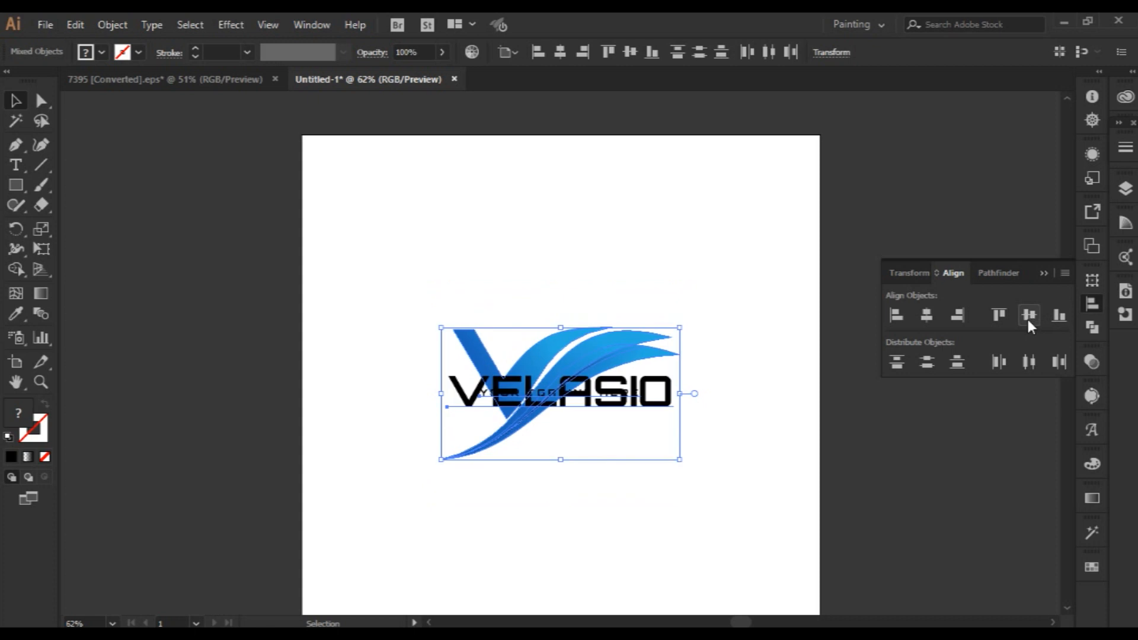
key(ctrl+z)
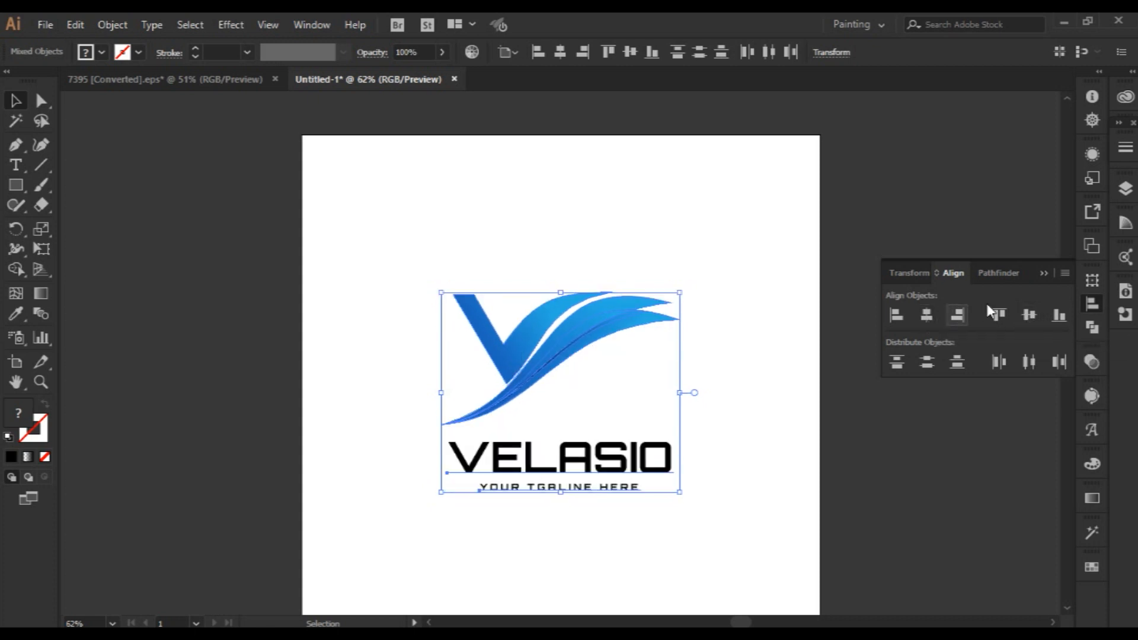
click(928, 394)
scroll(930, 396, down, 2)
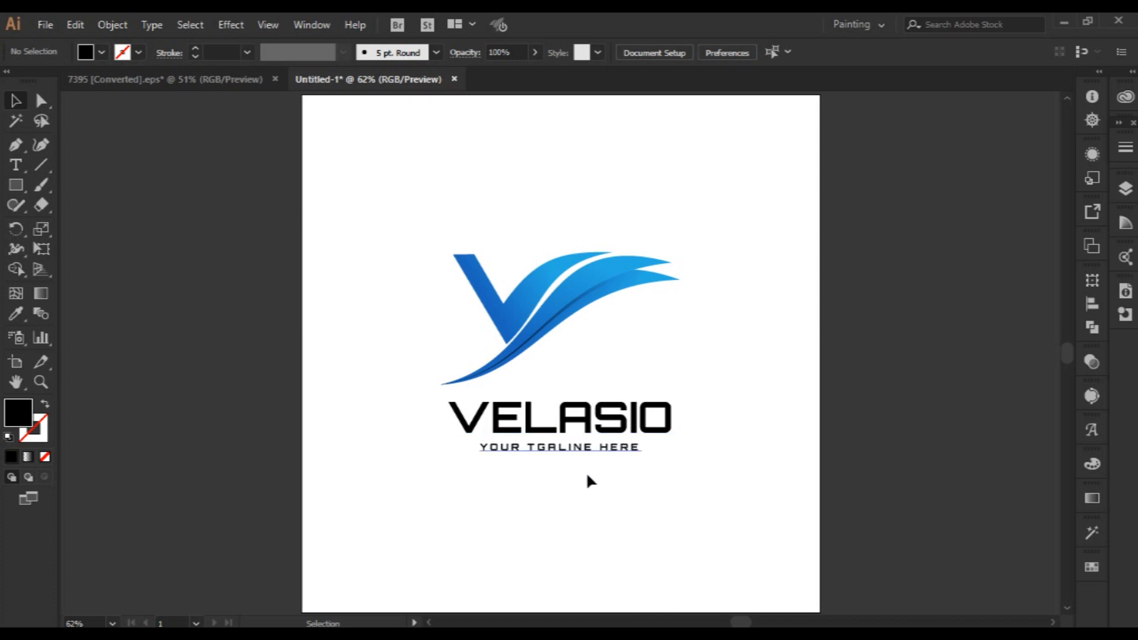
Change the tagline's font to Quicksand Regular at 16 pt.
click(588, 454)
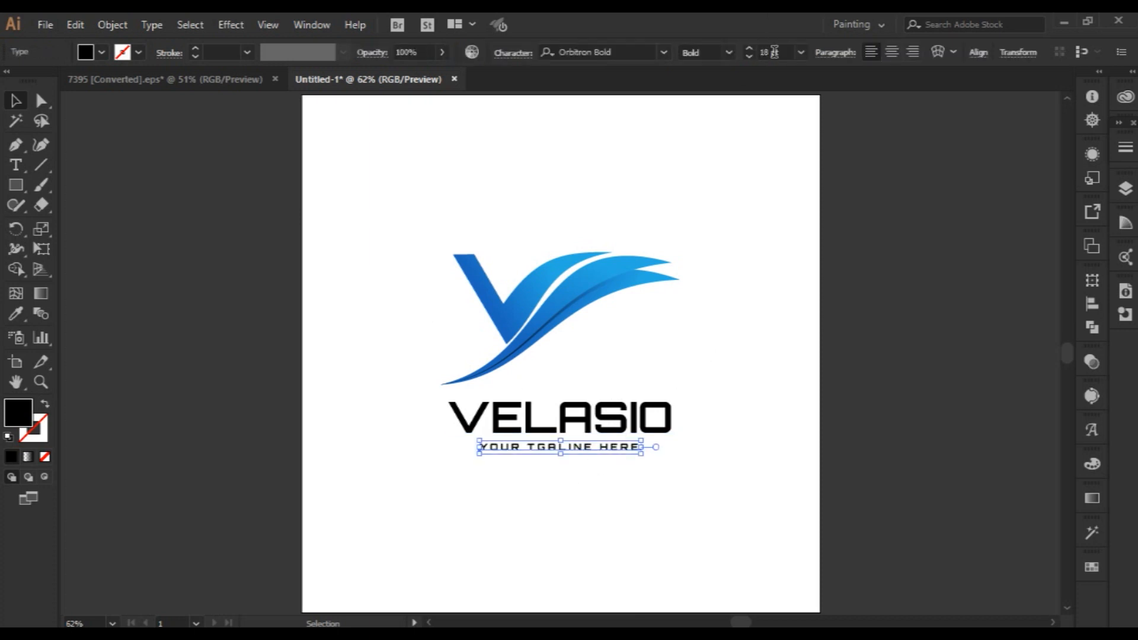
scroll(775, 53, down, 2)
scroll(592, 51, down, 1)
scroll(592, 51, down, 1)
scroll(592, 51, down, 2)
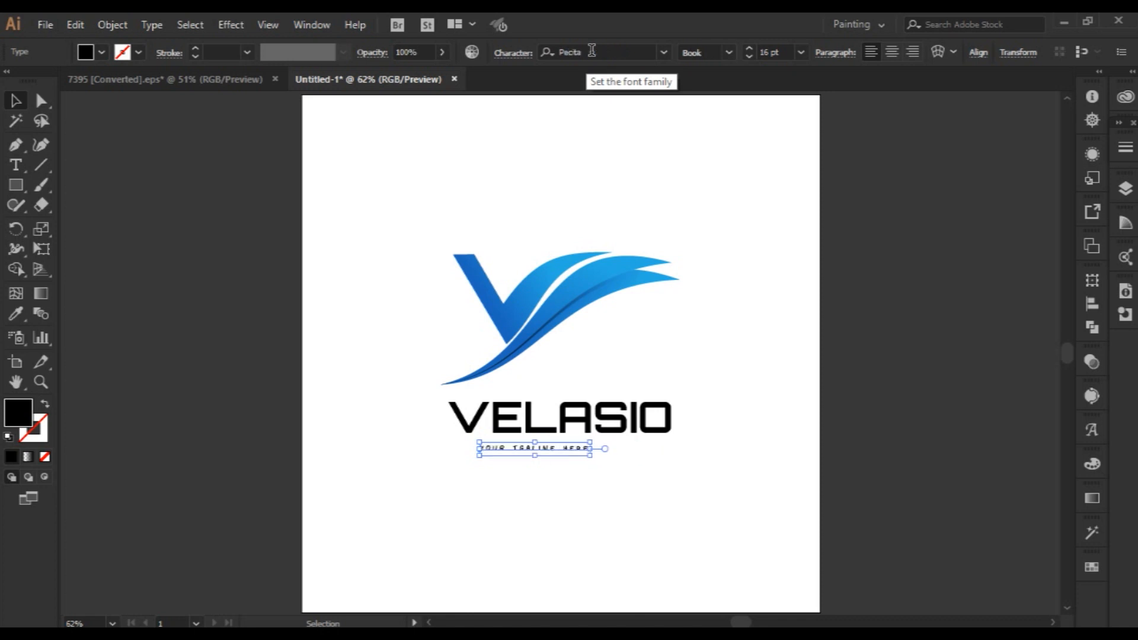
scroll(592, 51, up, 1)
scroll(592, 51, down, 4)
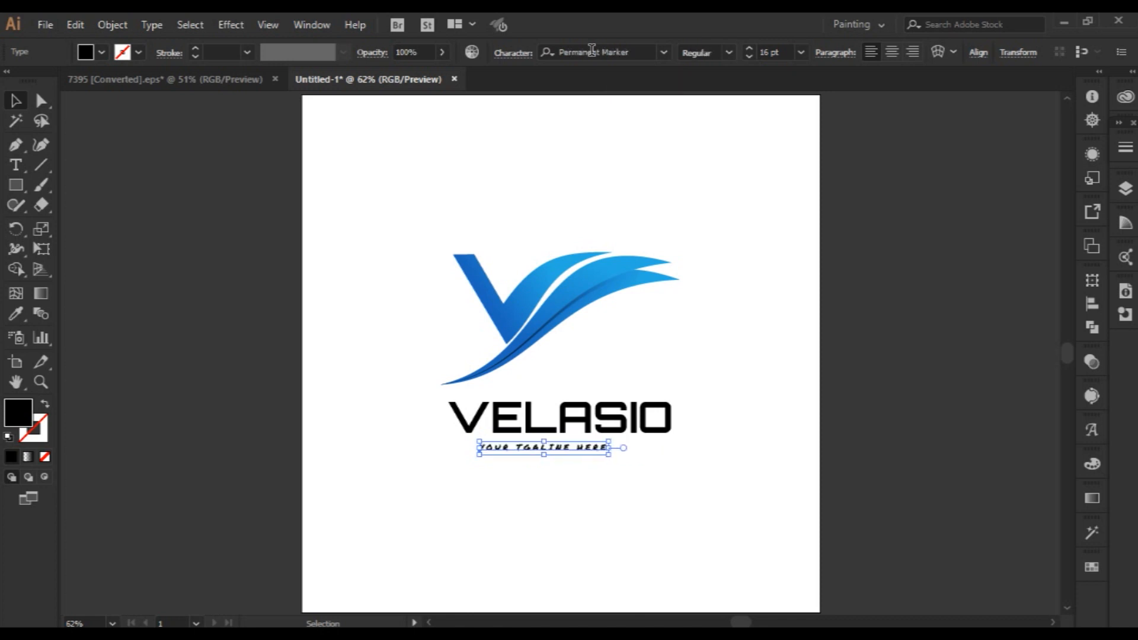
scroll(592, 51, down, 4)
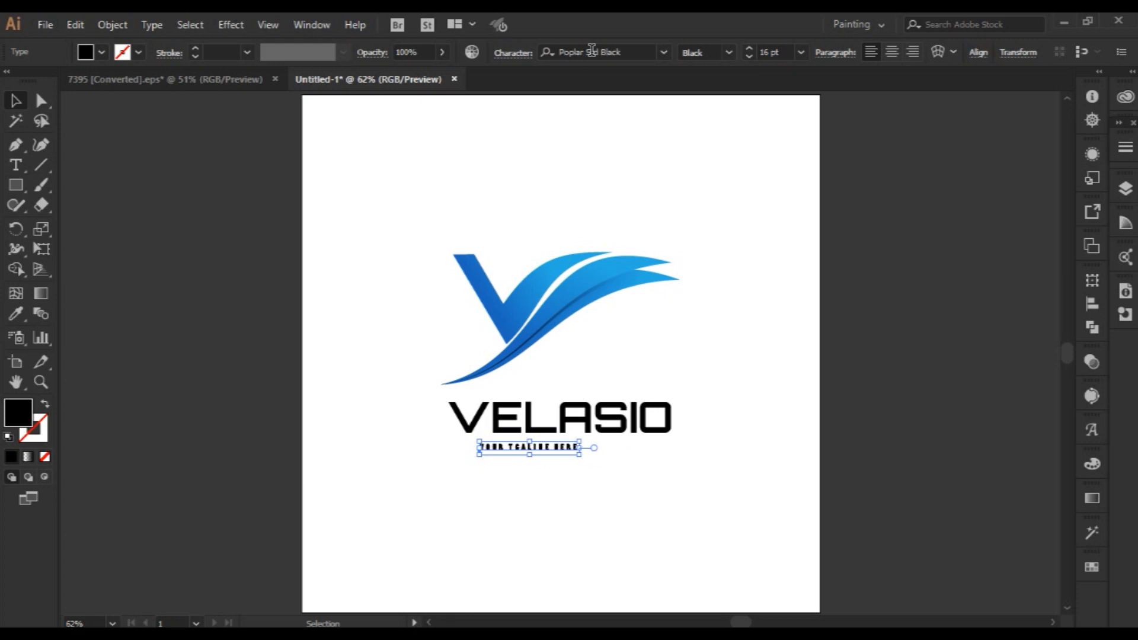
scroll(591, 51, down, 3)
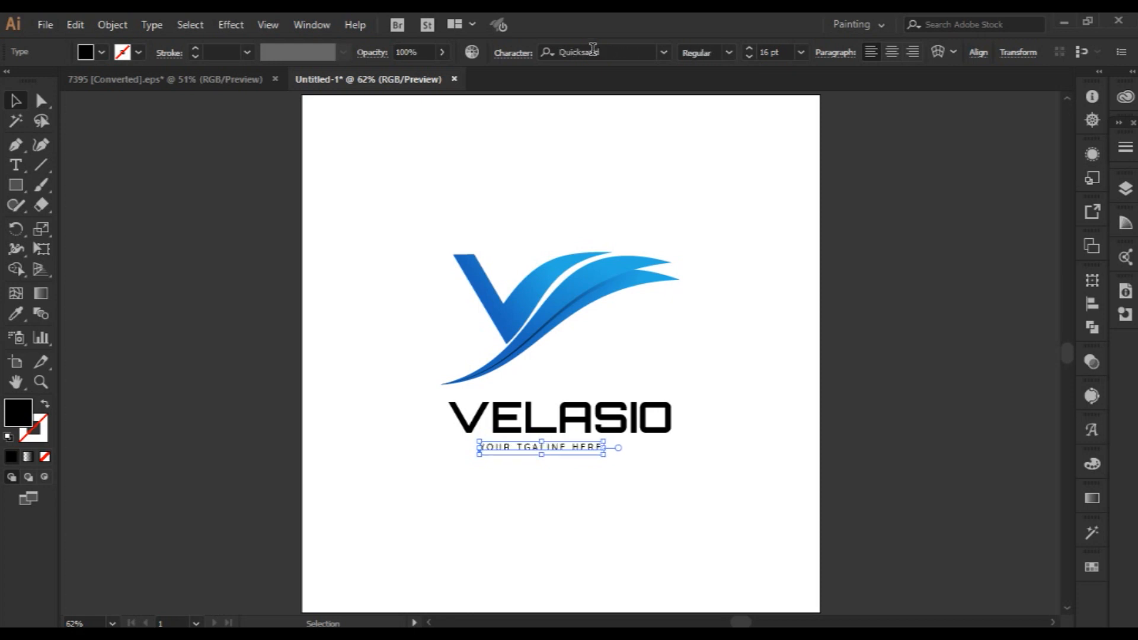
click(751, 292)
Enlarge the tagline text and centre it horizontally with VELASIO.
drag(578, 449, 604, 449)
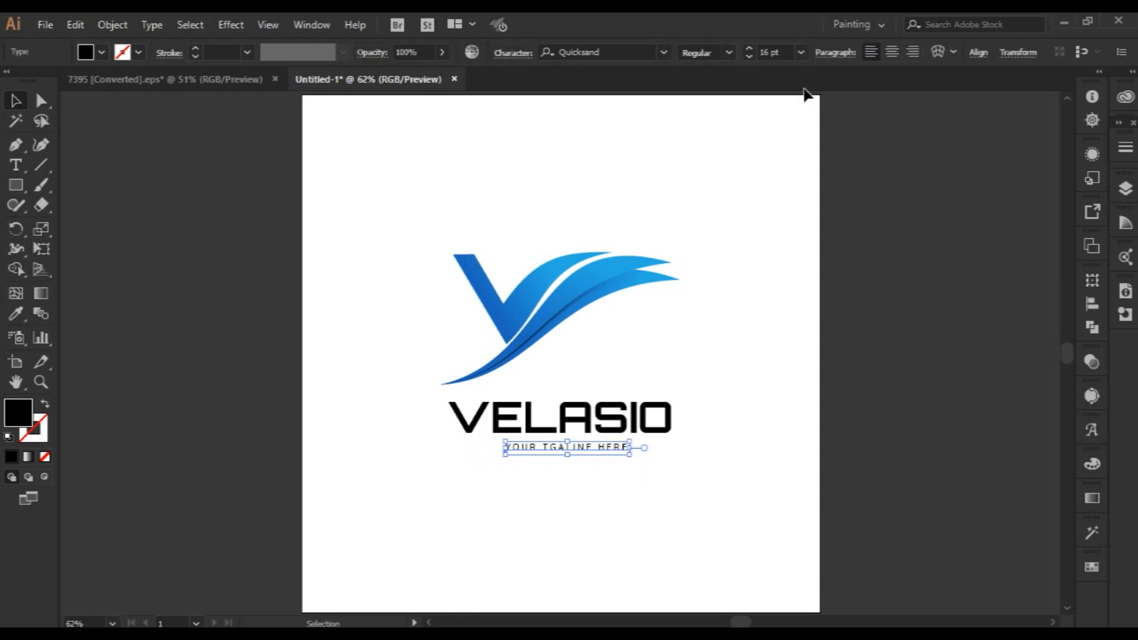
scroll(781, 52, up, 6)
click(638, 474)
click(638, 445)
shift+click(639, 433)
click(1091, 304)
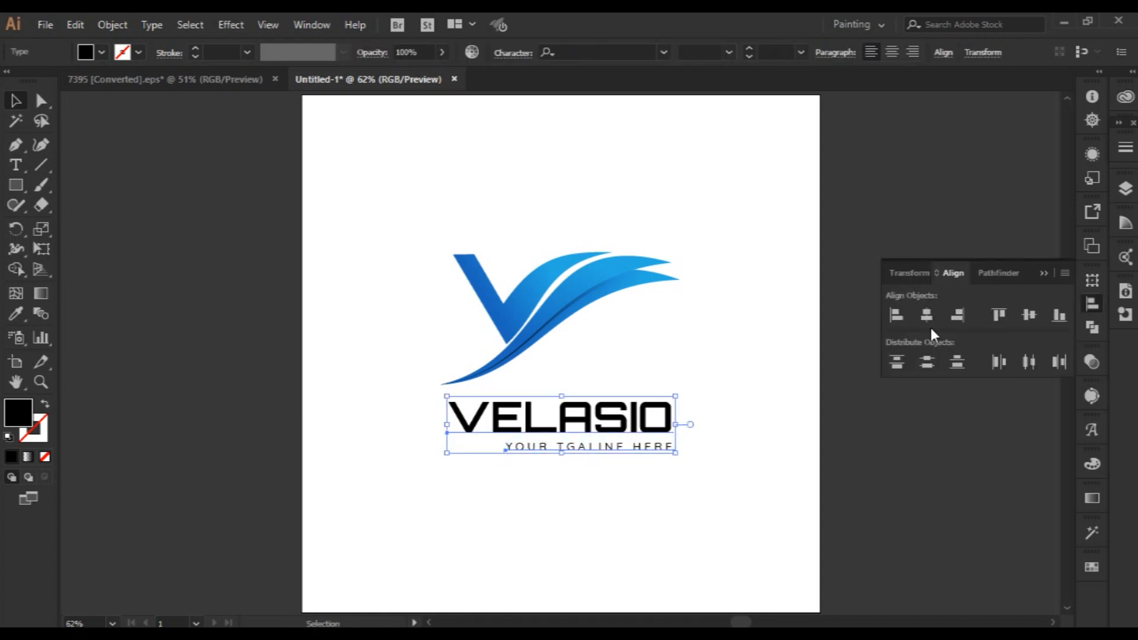
click(926, 313)
click(670, 505)
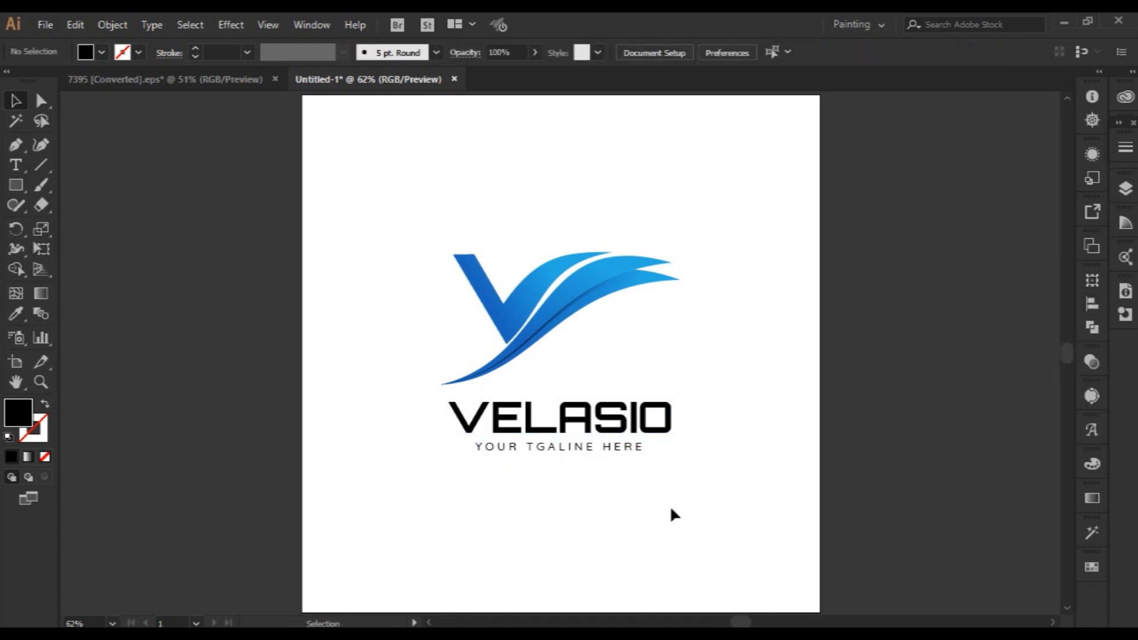
Group VELASIO with the tagline and centre the group vertically on the artboard.
click(605, 449)
click(581, 510)
drag(417, 240, 646, 343)
click(641, 421)
click(611, 528)
drag(635, 424, 641, 426)
key(ctrl+g)
click(1093, 304)
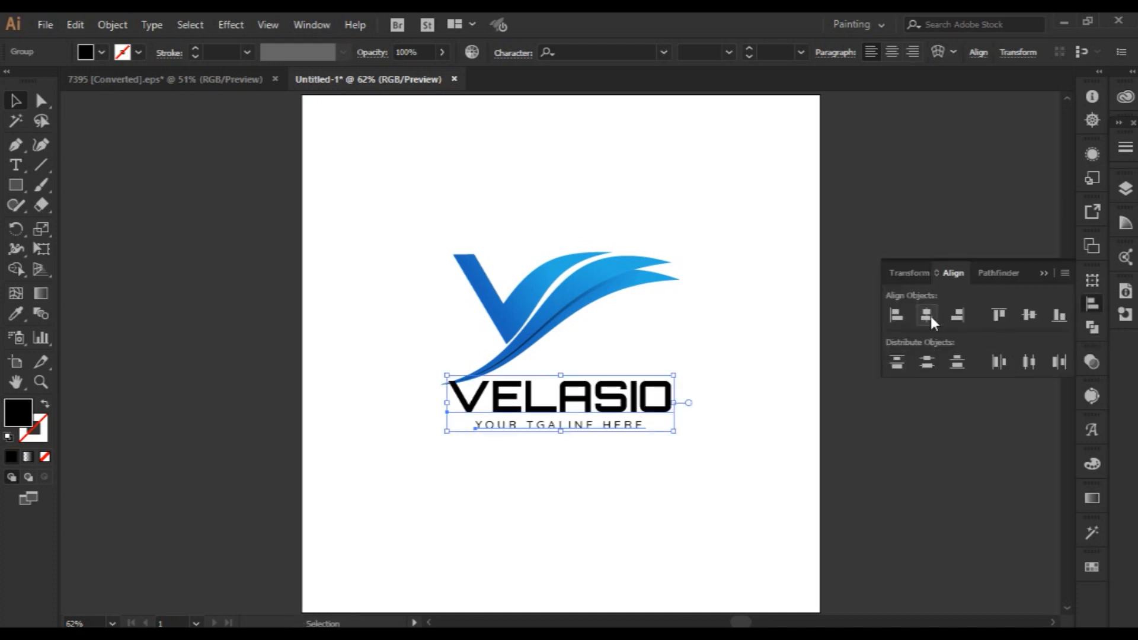
click(1031, 319)
click(735, 301)
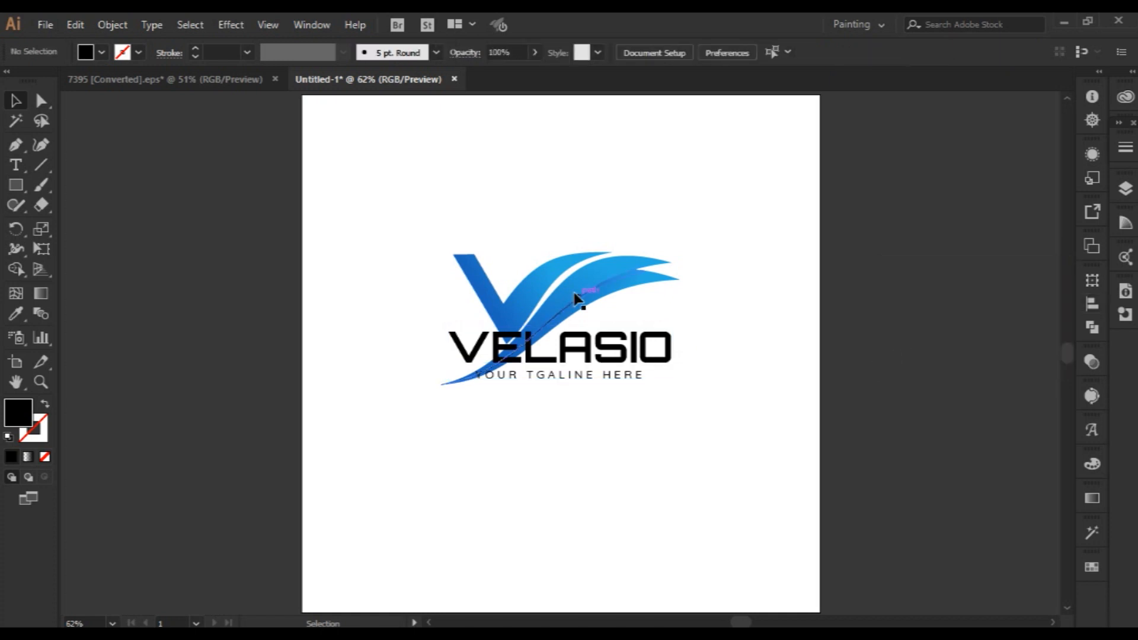
Move the V mark up and to the left of VELASIO, and centre the grouped mark and text on the artboard.
drag(567, 291, 474, 285)
click(648, 487)
drag(305, 204, 619, 451)
key(ctrl+g)
click(1093, 303)
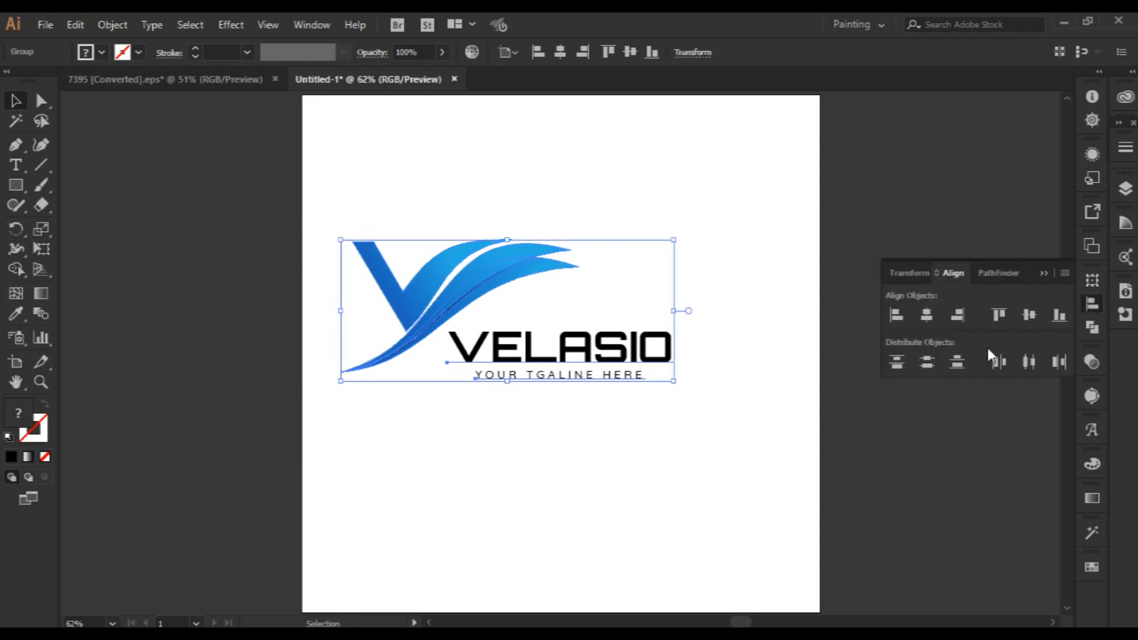
click(948, 315)
click(1030, 316)
click(901, 460)
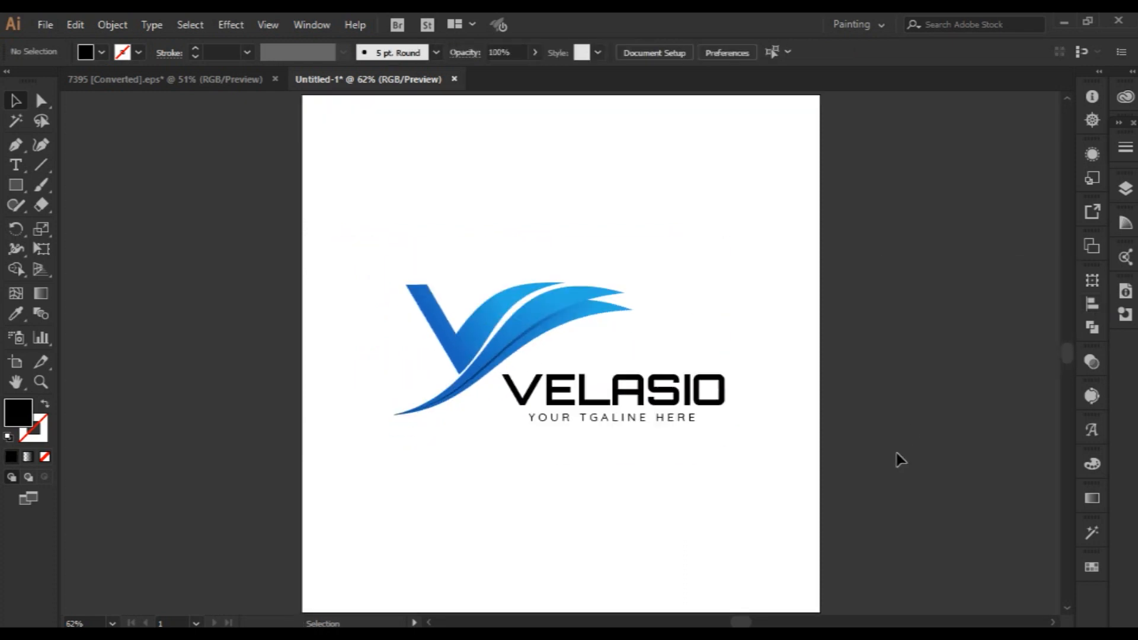